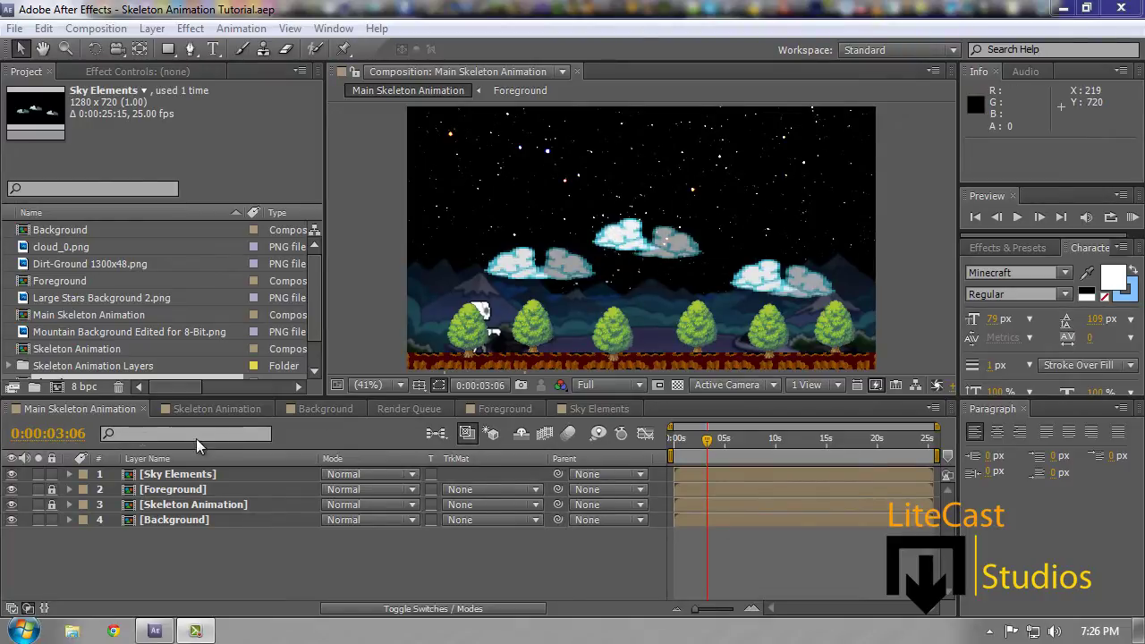
Open a file browser and go to the G:\Documents\LiteCast Studios folder
click(211, 550)
click(72, 630)
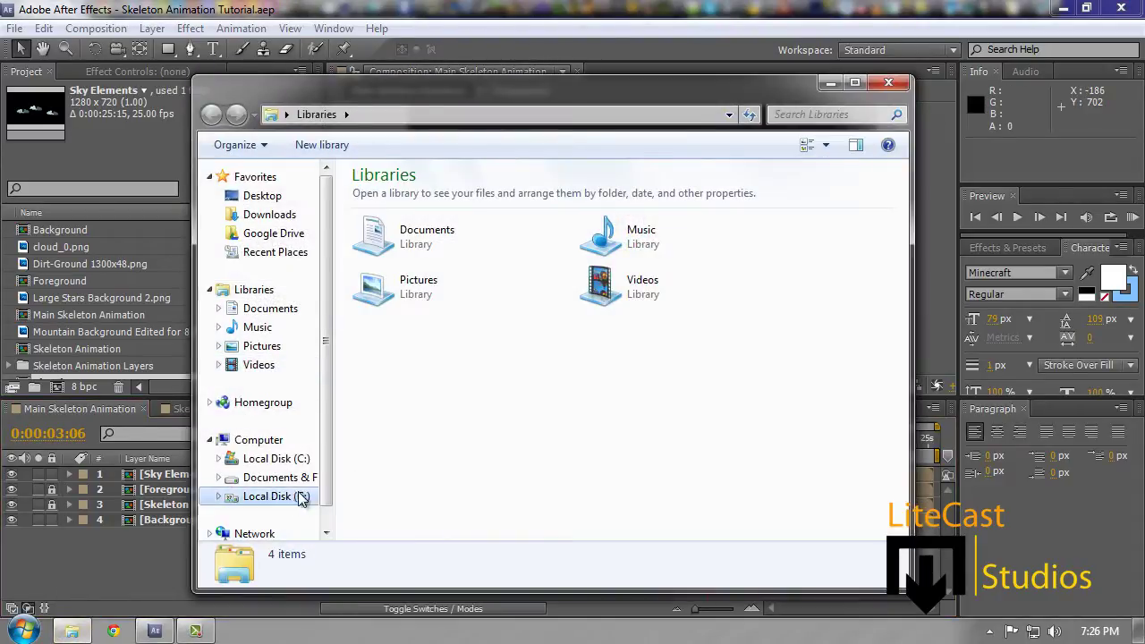
click(300, 497)
double_click(407, 195)
double_click(407, 328)
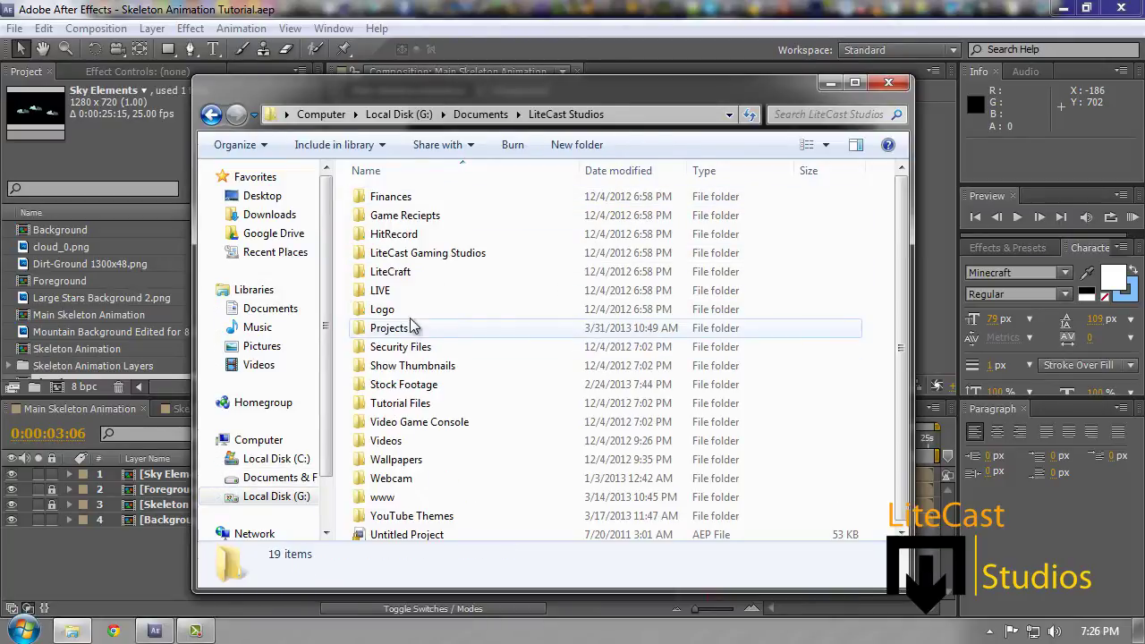
double_click(385, 530)
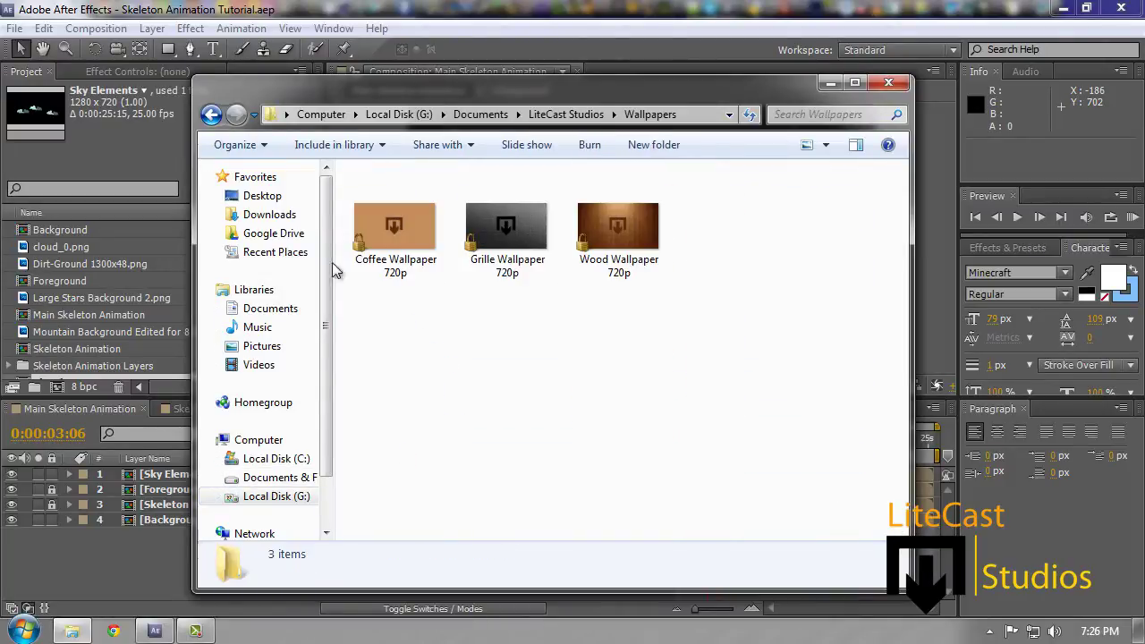
click(211, 114)
Open the Retro 8-Bit Game Scene tutorial's Preview > Project Files folder and launch Skull Animation
double_click(429, 437)
double_click(426, 205)
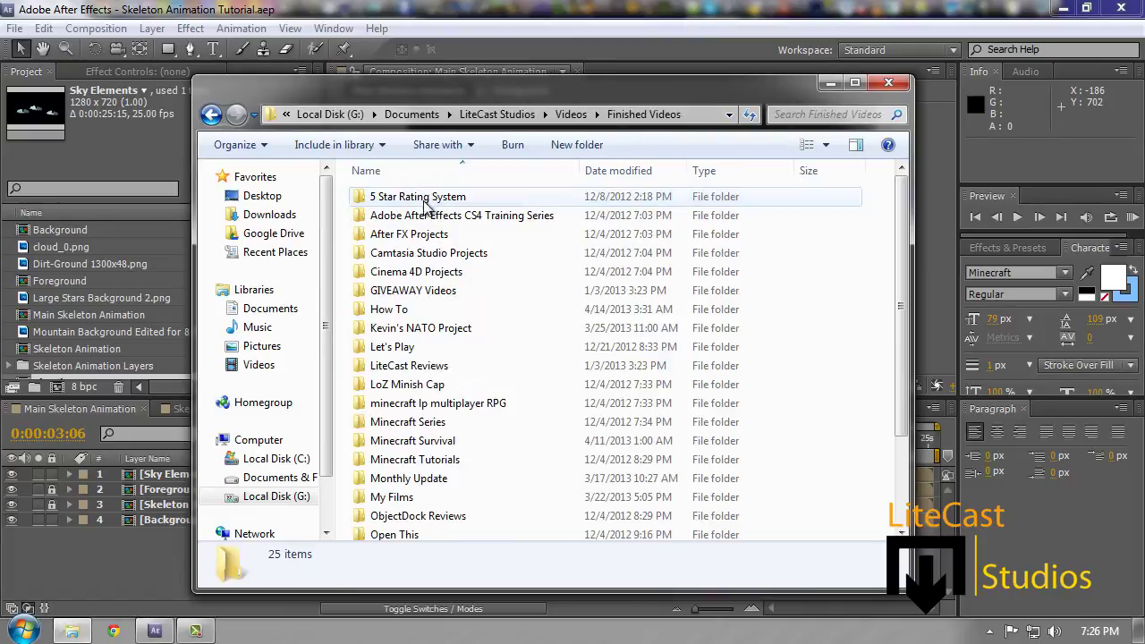
double_click(404, 310)
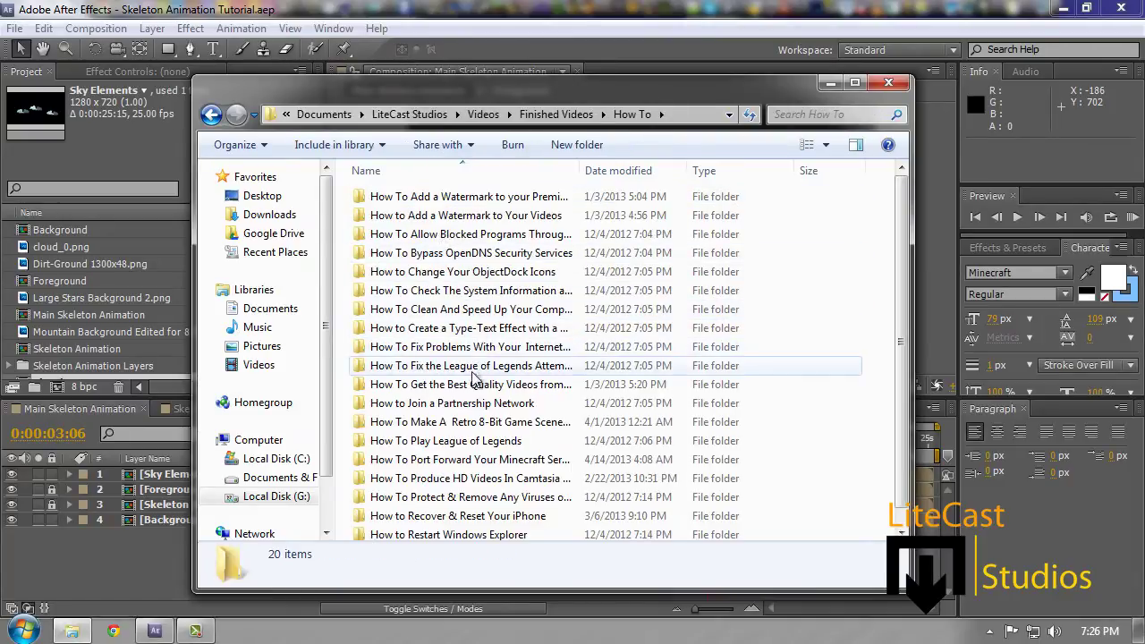
double_click(421, 422)
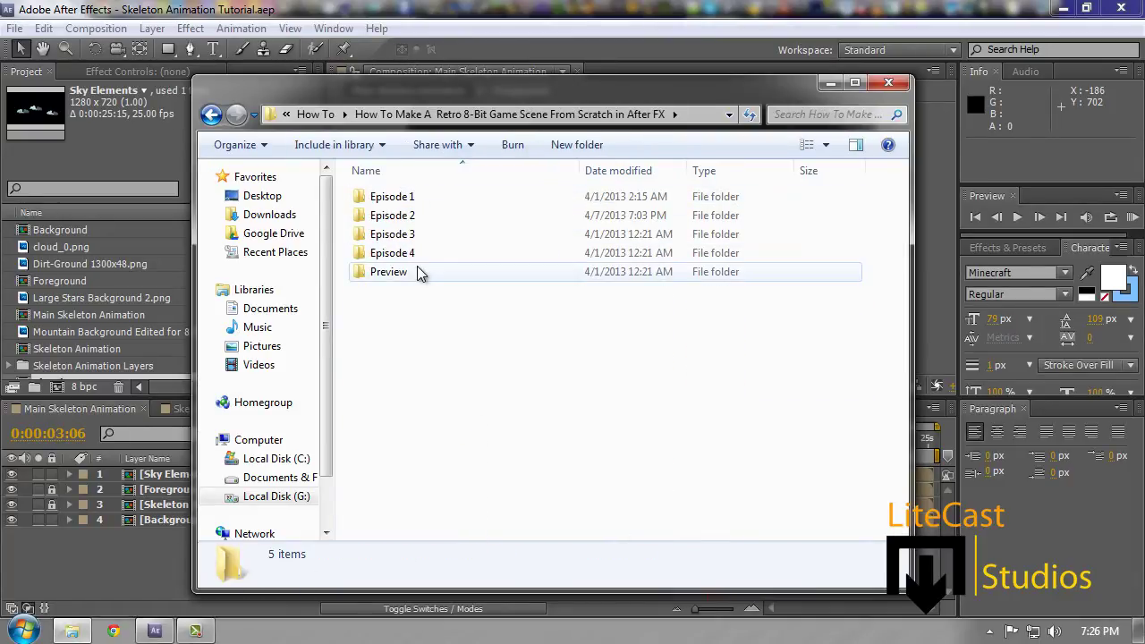
double_click(421, 272)
double_click(396, 219)
click(727, 238)
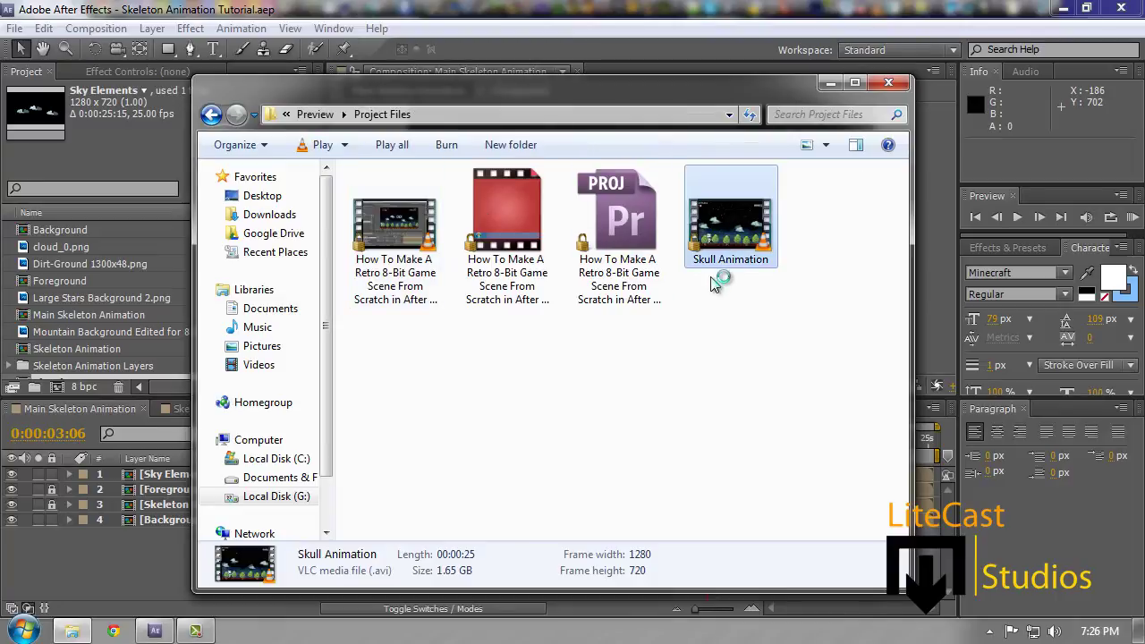
Replay the Skull Animation's opening GO! intro, pause on it, and close VLC
scroll(814, 173, down, 10)
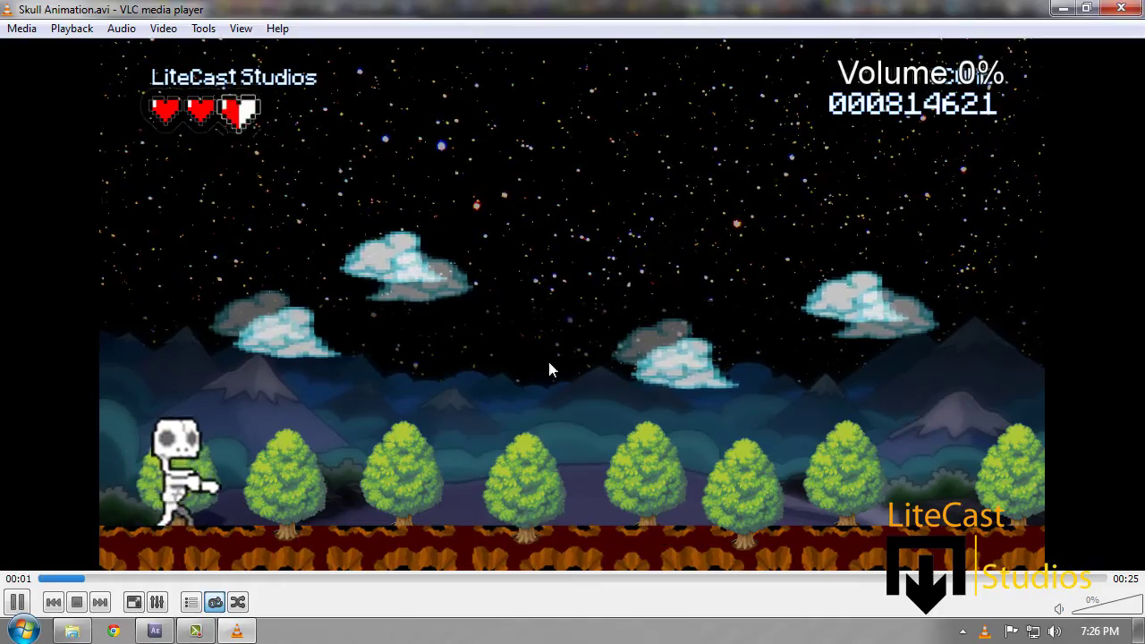
click(42, 580)
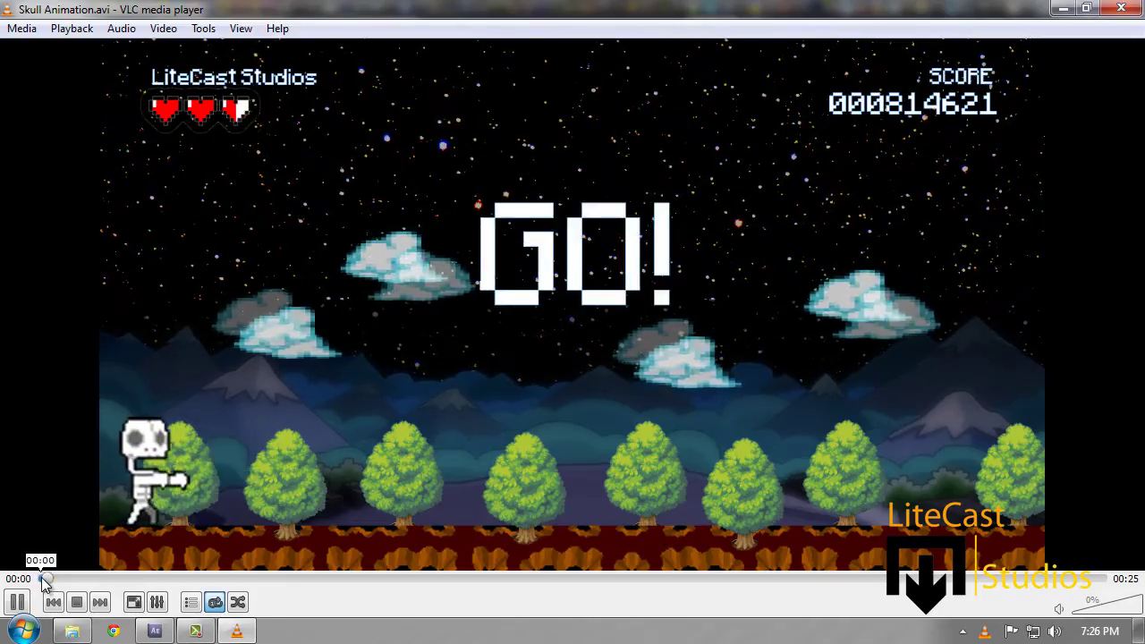
click(54, 580)
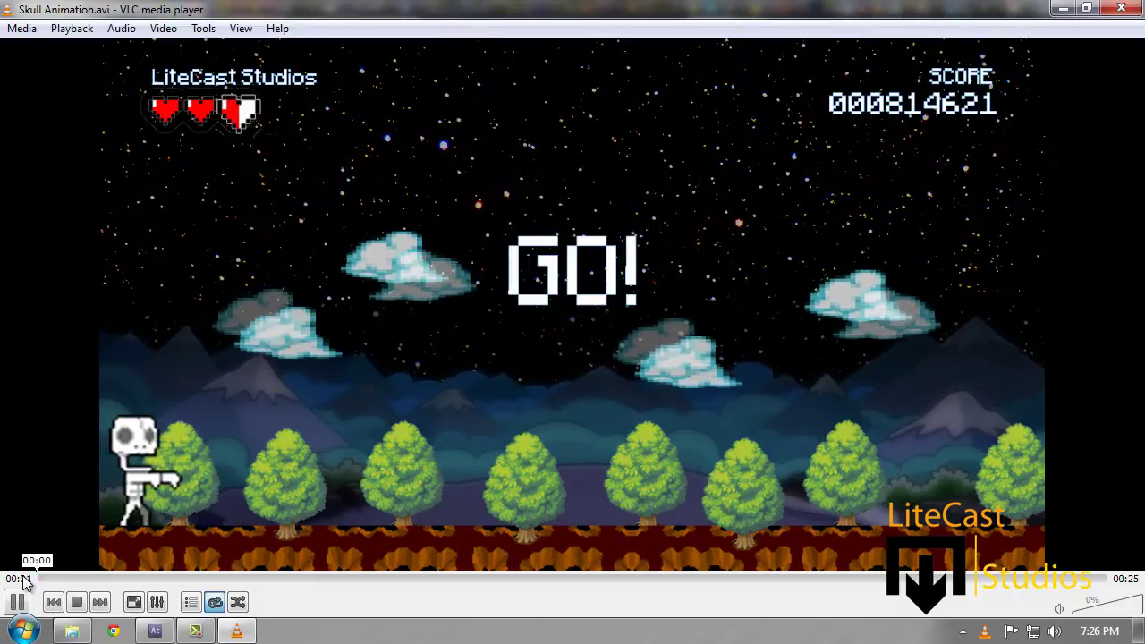
click(83, 580)
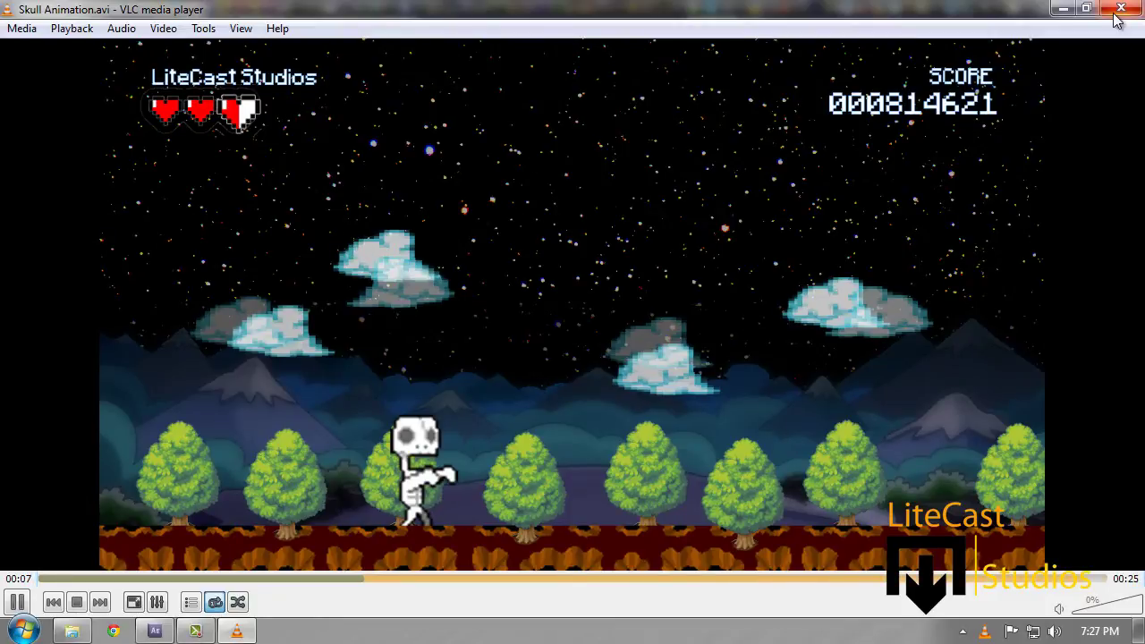
click(42, 582)
key(space)
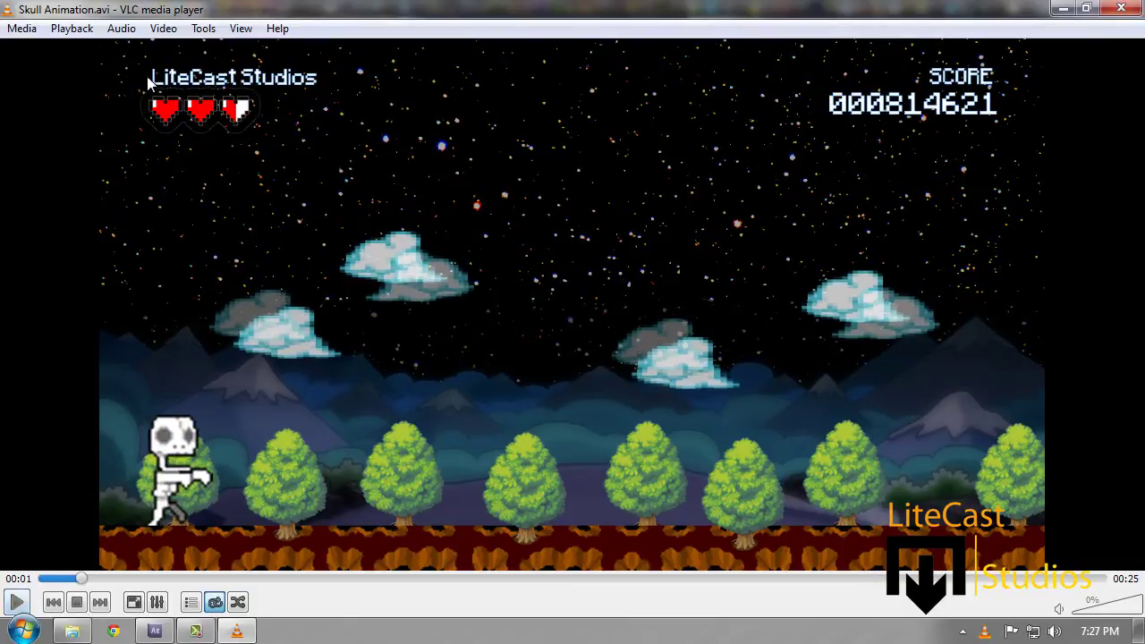
click(40, 579)
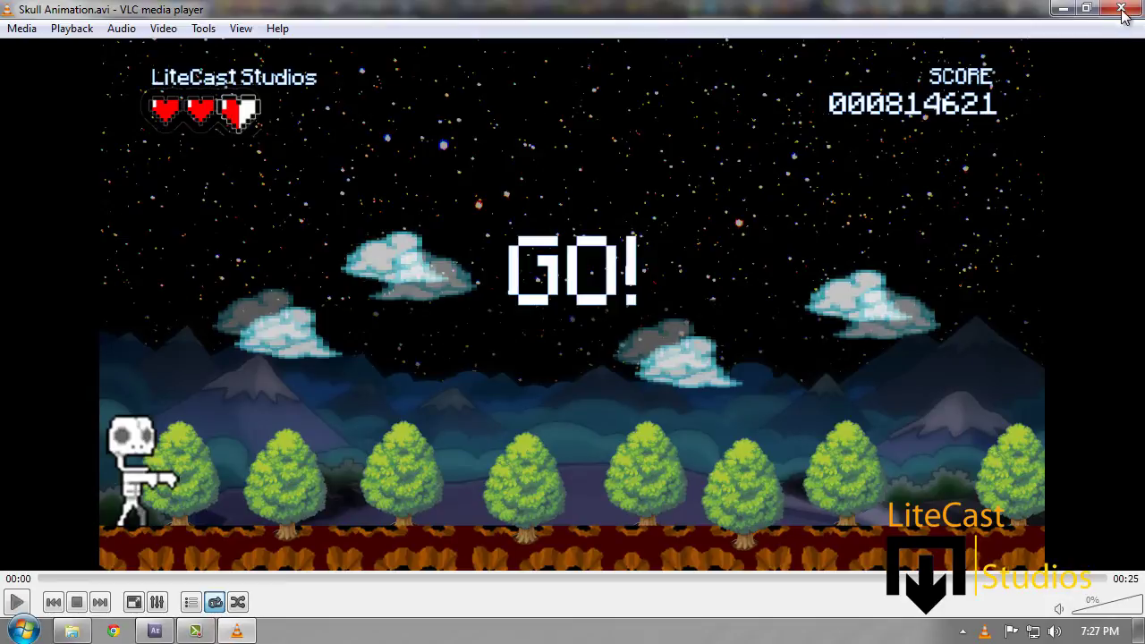
click(1124, 10)
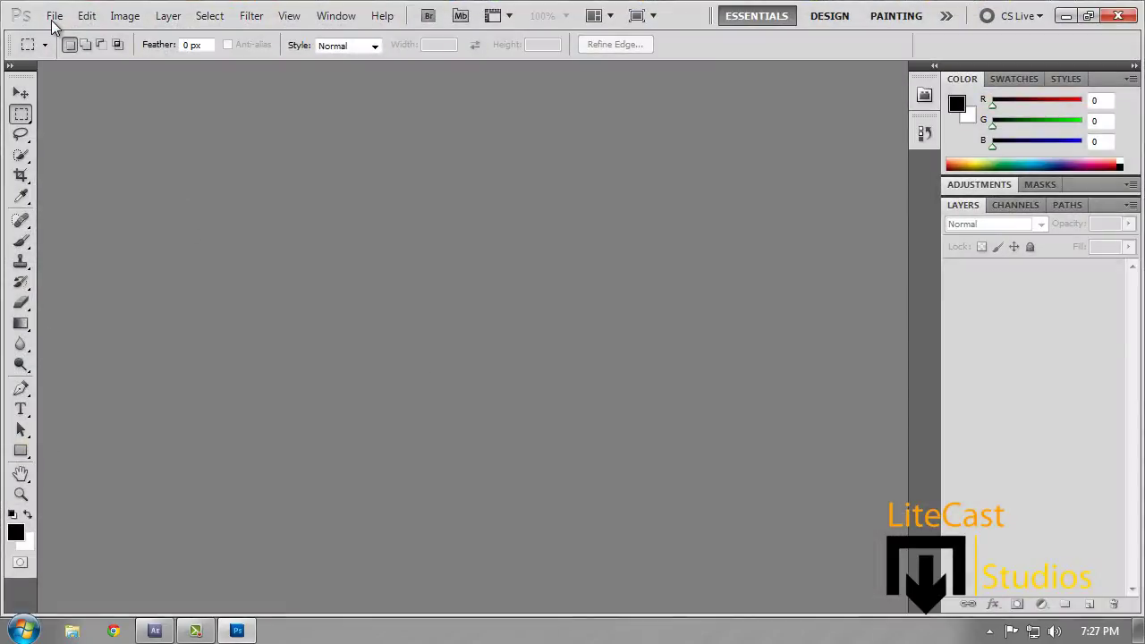
Open sticker,375x360.png in Photoshop and view it at 200% zoom
click(55, 15)
click(77, 49)
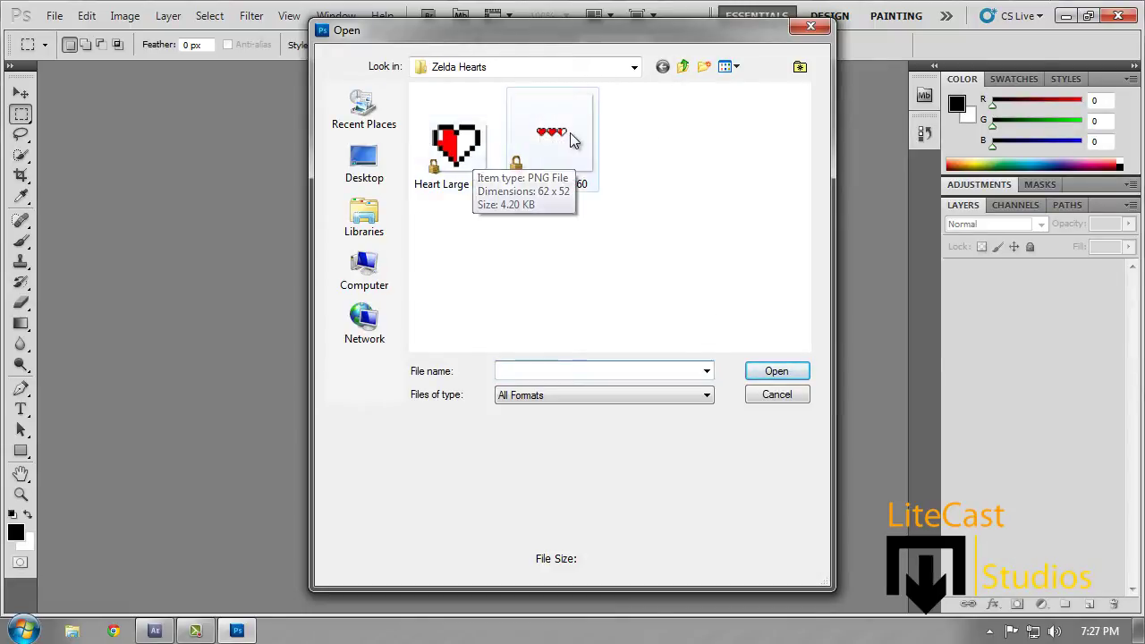
click(575, 173)
double_click(571, 168)
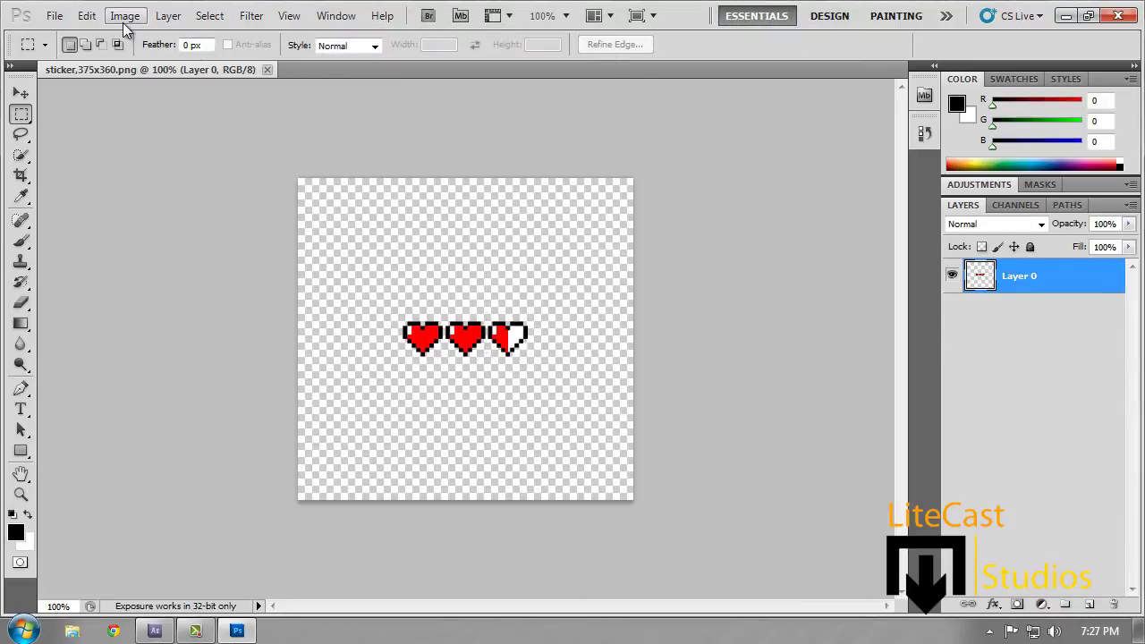
click(568, 17)
click(569, 97)
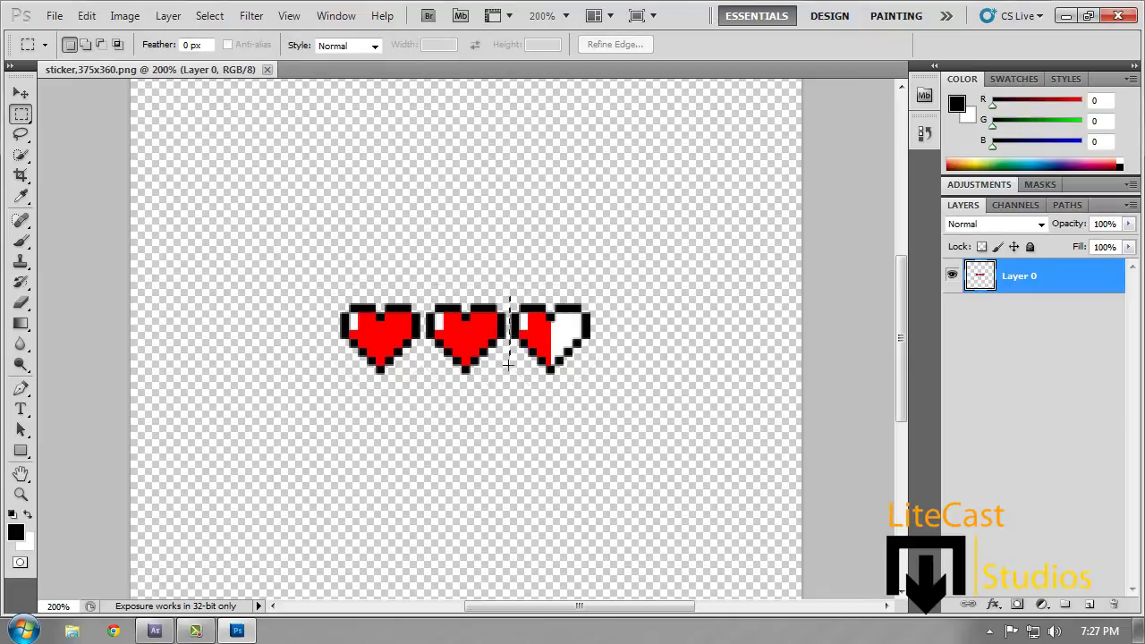
Draw a rectangular marquee selection around the whole half-filled third heart
drag(508, 364, 600, 392)
click(475, 233)
click(126, 16)
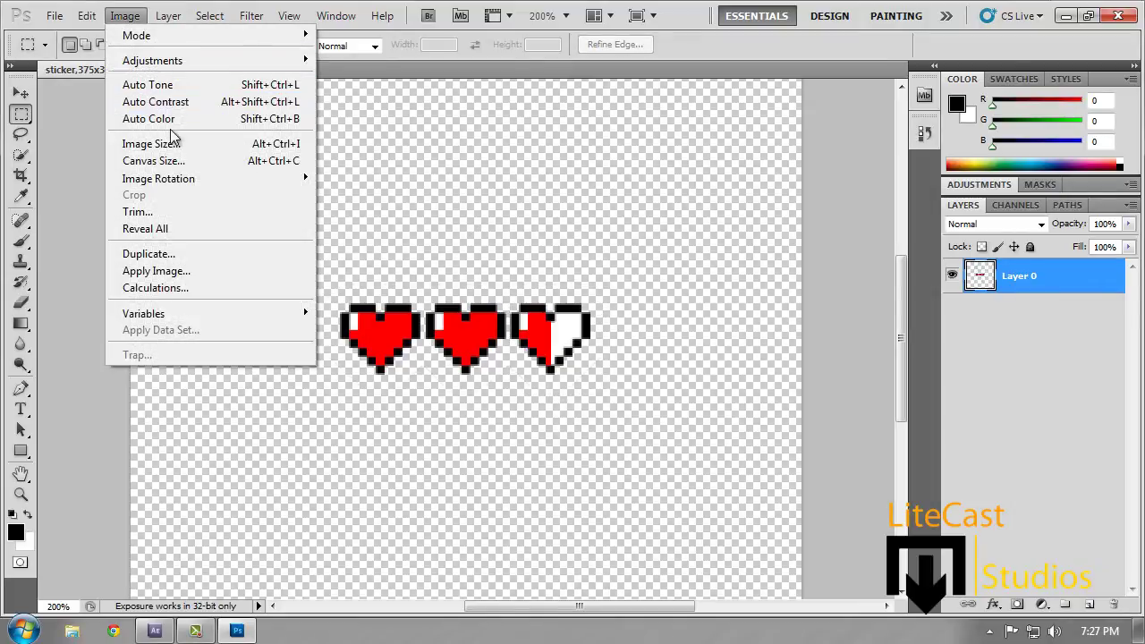
click(176, 160)
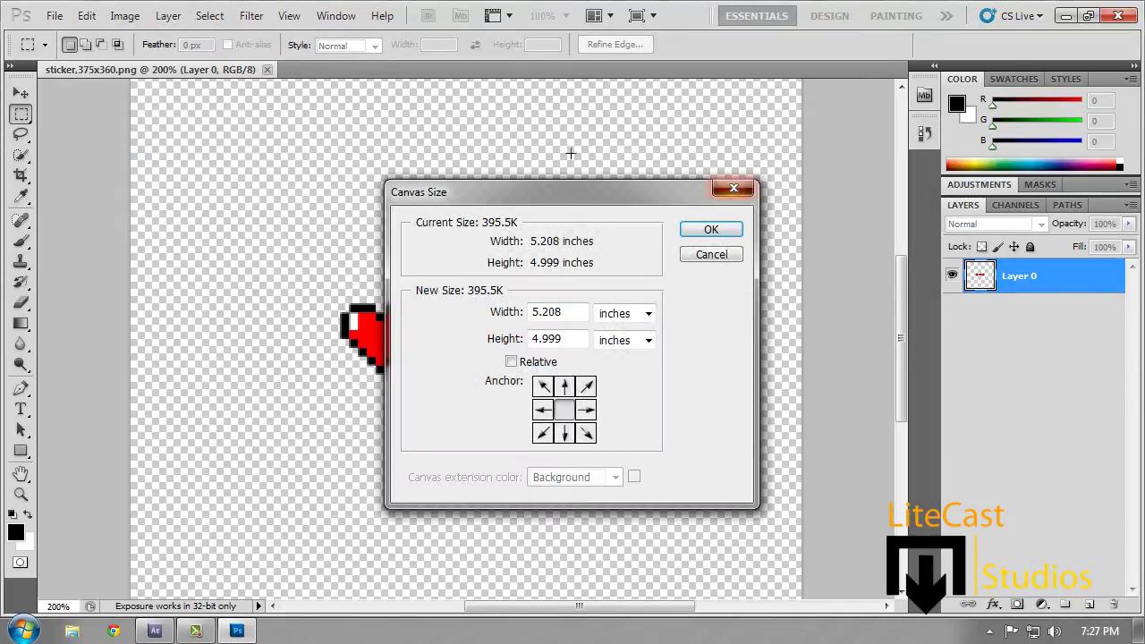
key(Escape)
click(126, 16)
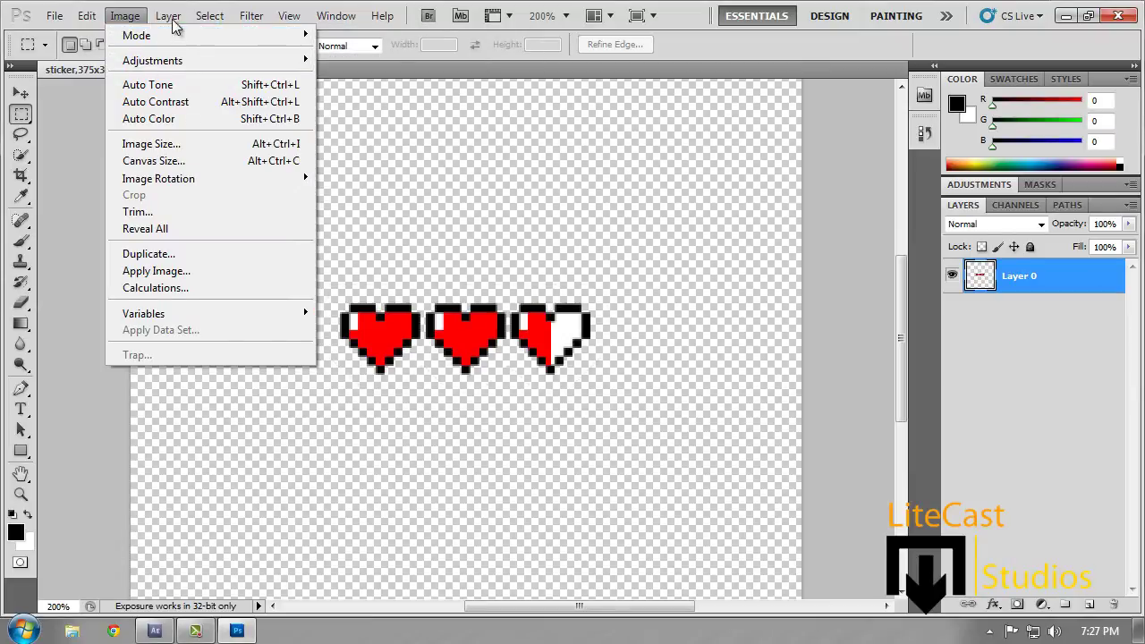
mouse_move(101, 22)
click(538, 203)
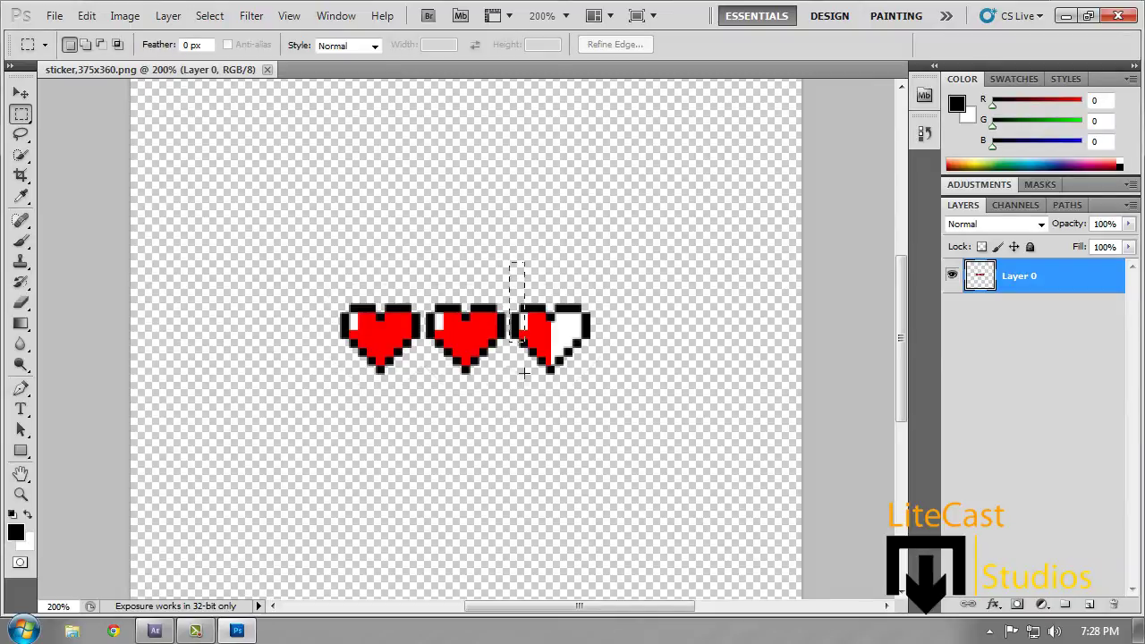
click(506, 280)
drag(519, 365, 619, 406)
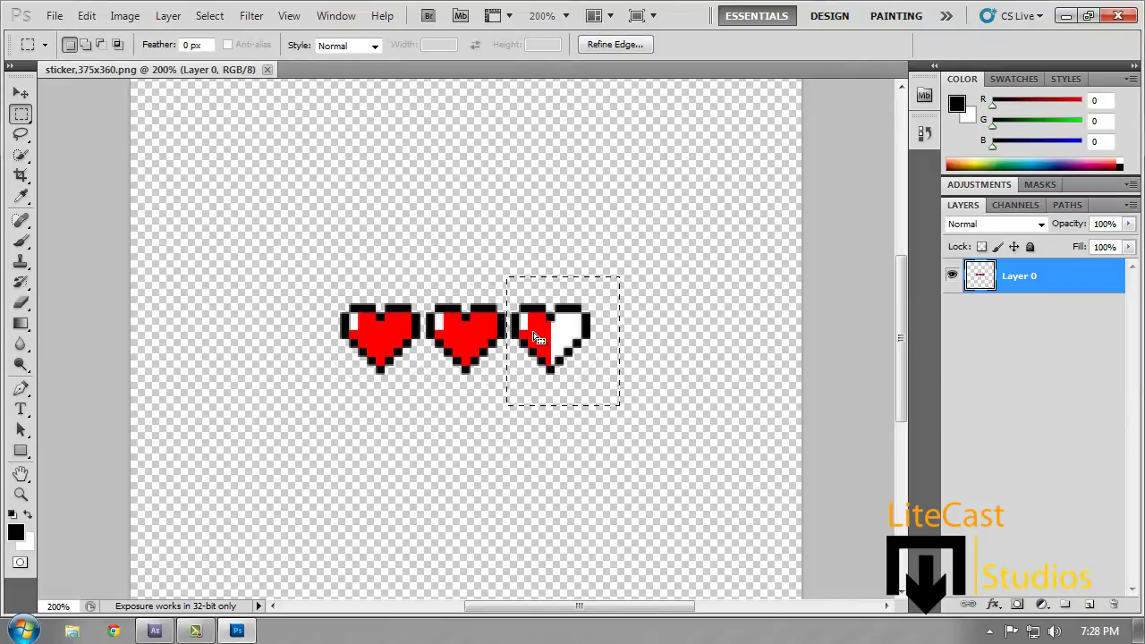
Create a clipboard-sized new document named 'Large Heart' and paste the heart into it
click(54, 15)
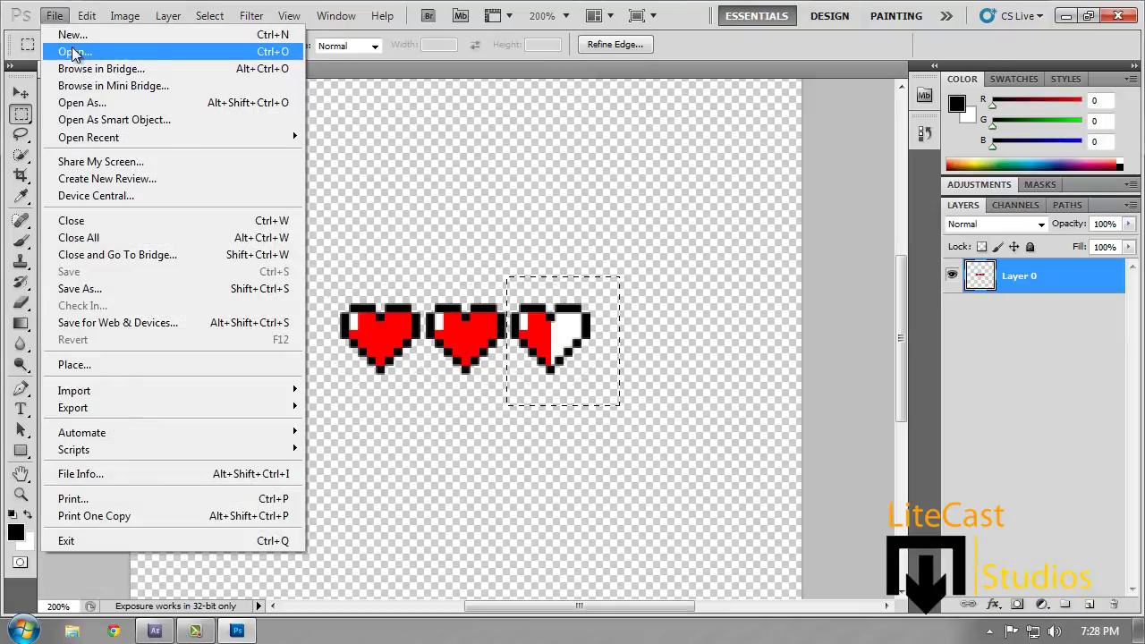
click(73, 34)
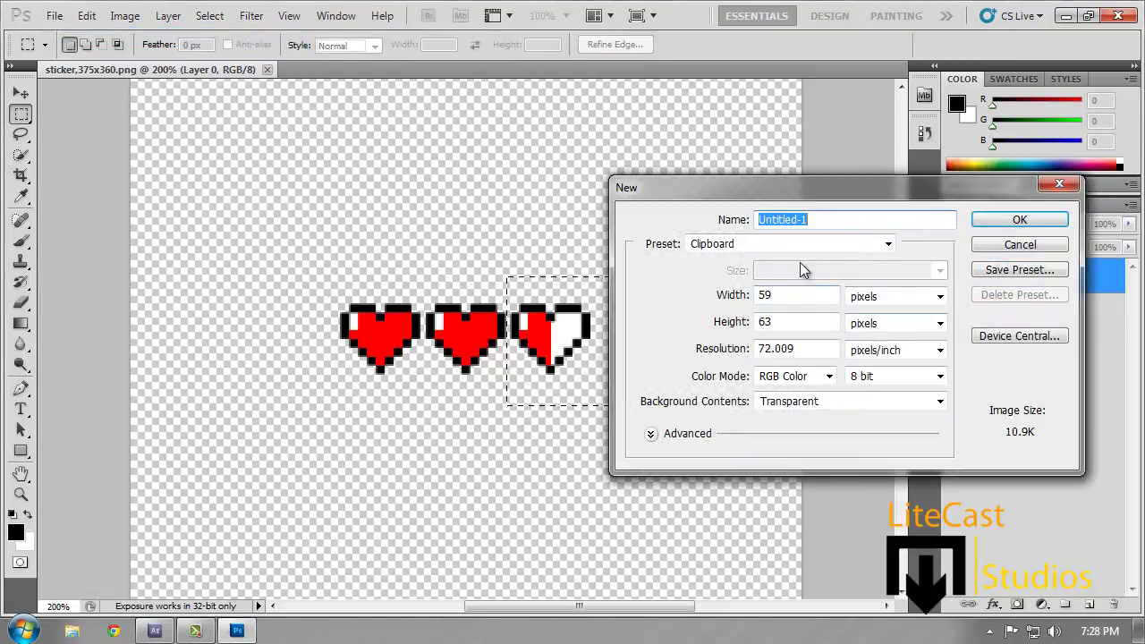
text(Lasrge)
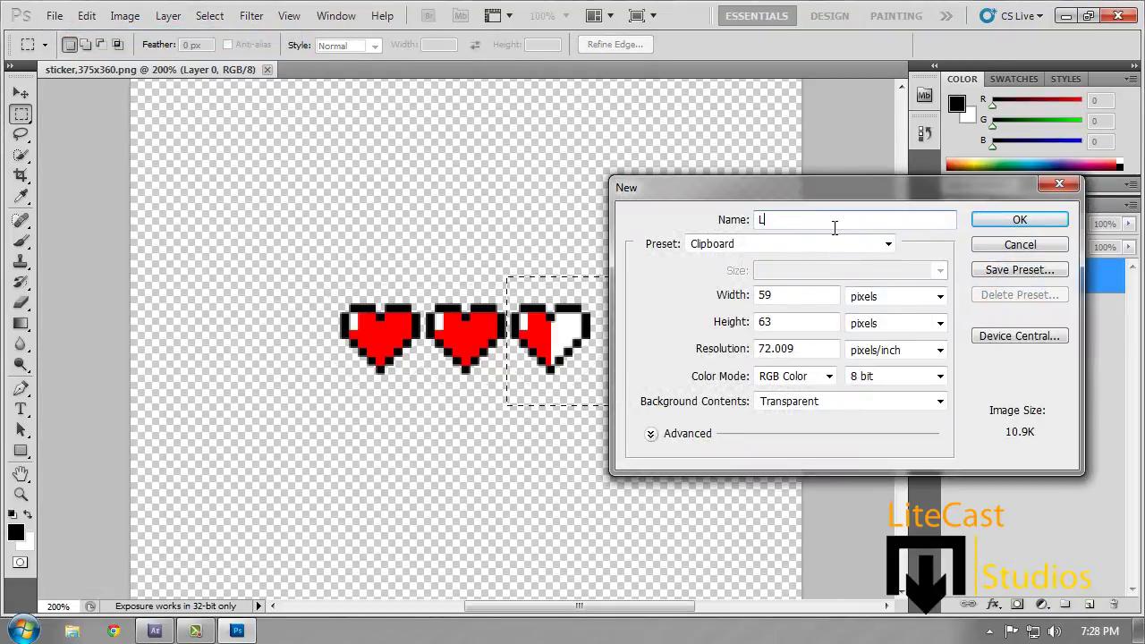
key(BackSpace)
key(BackSpace)
key(BackSpace)
key(BackSpace)
text(rge Hear)
click(1011, 222)
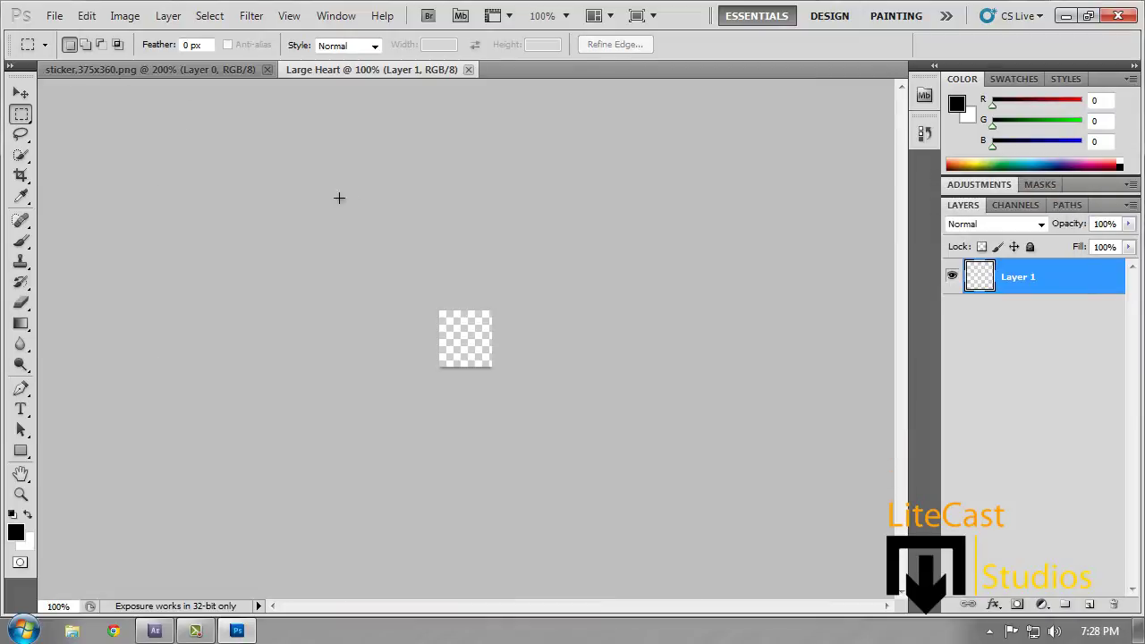
key(ctrl+v)
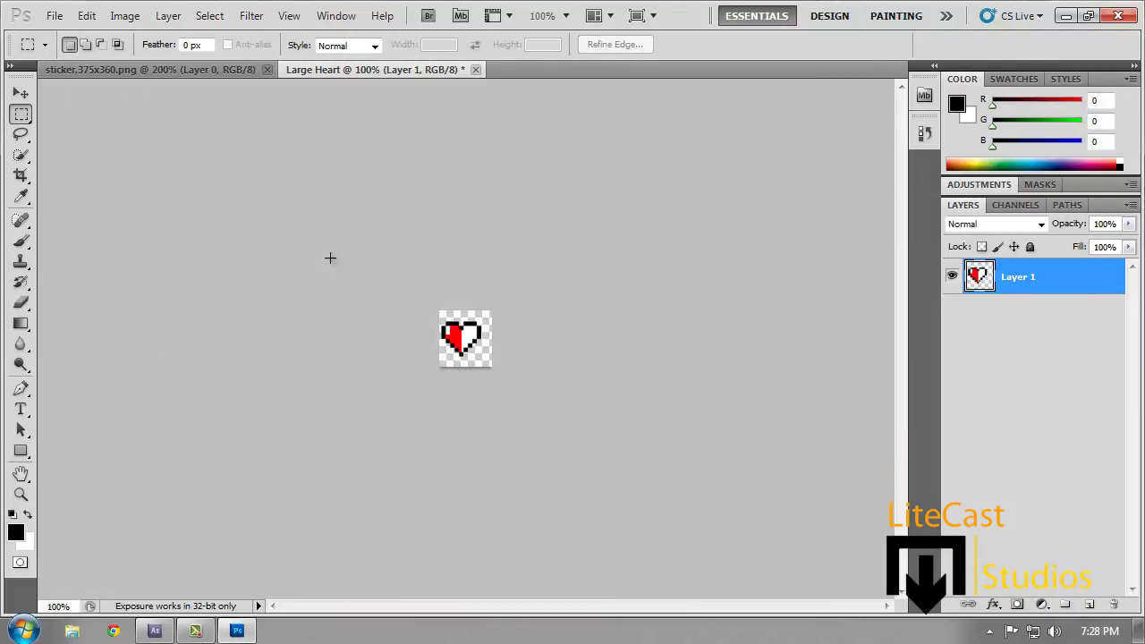
Resize the image to 135 percent width using Nearest Neighbor resampling
click(53, 16)
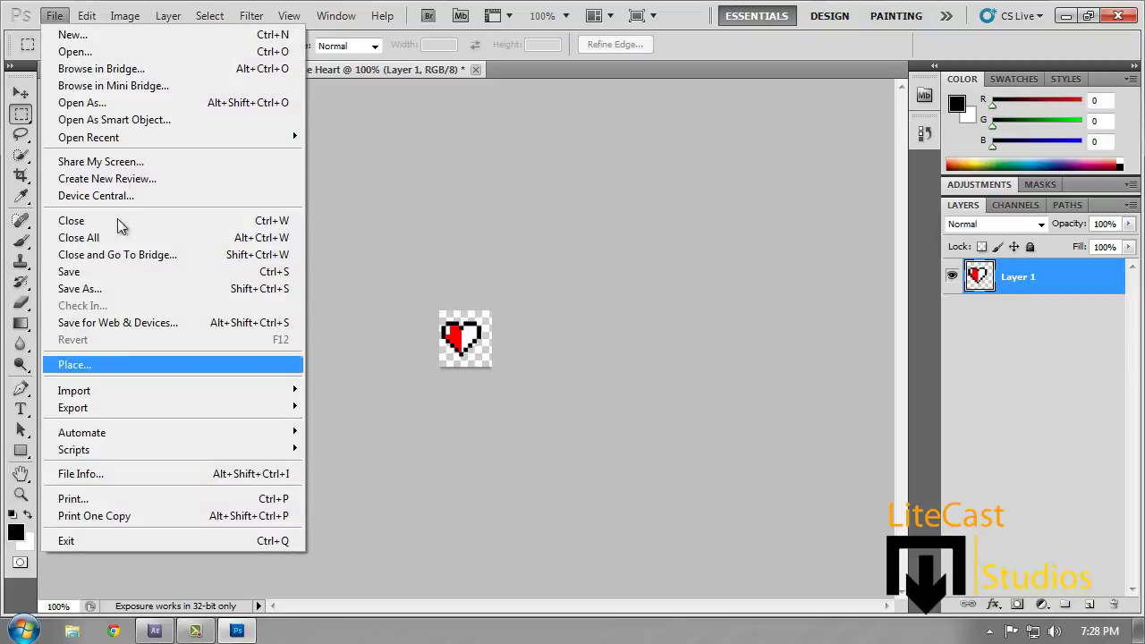
click(113, 18)
click(124, 16)
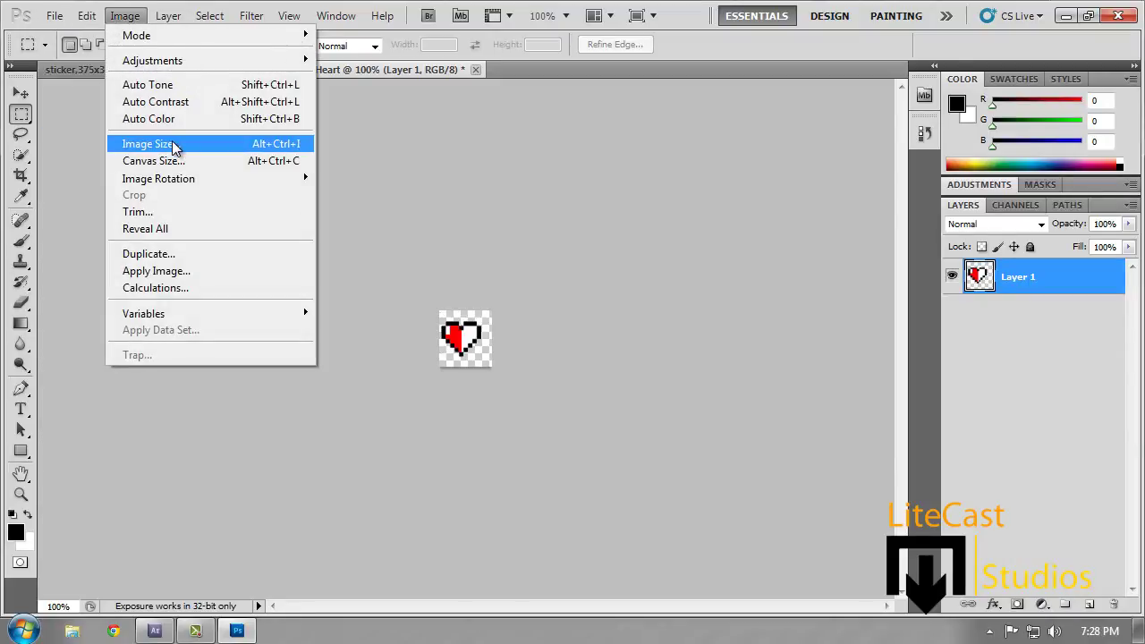
click(173, 145)
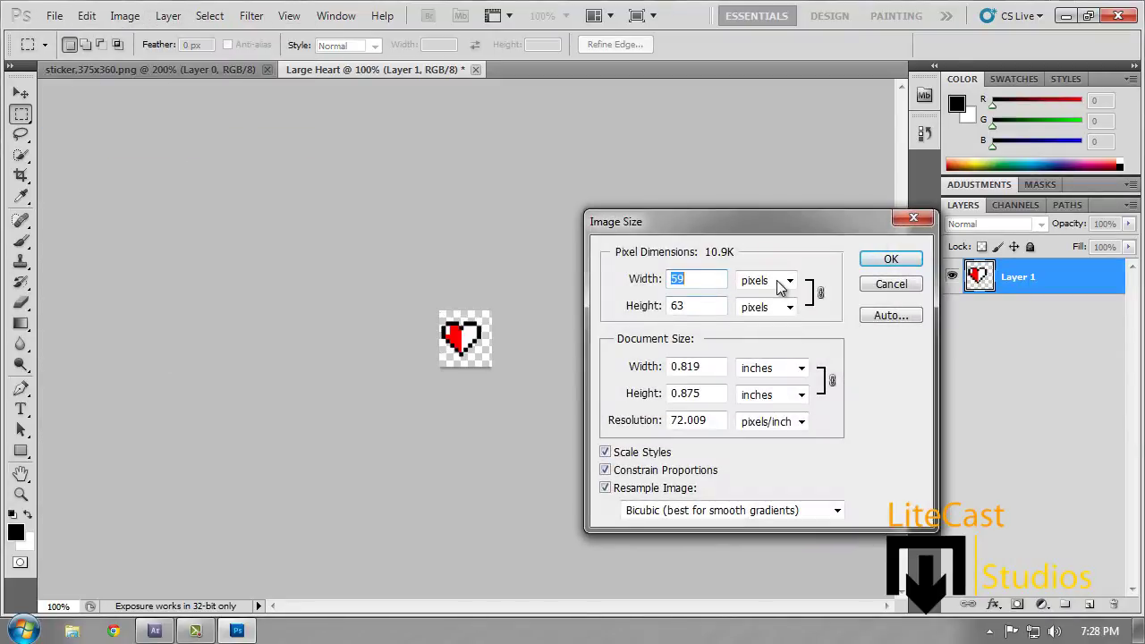
click(753, 516)
click(739, 527)
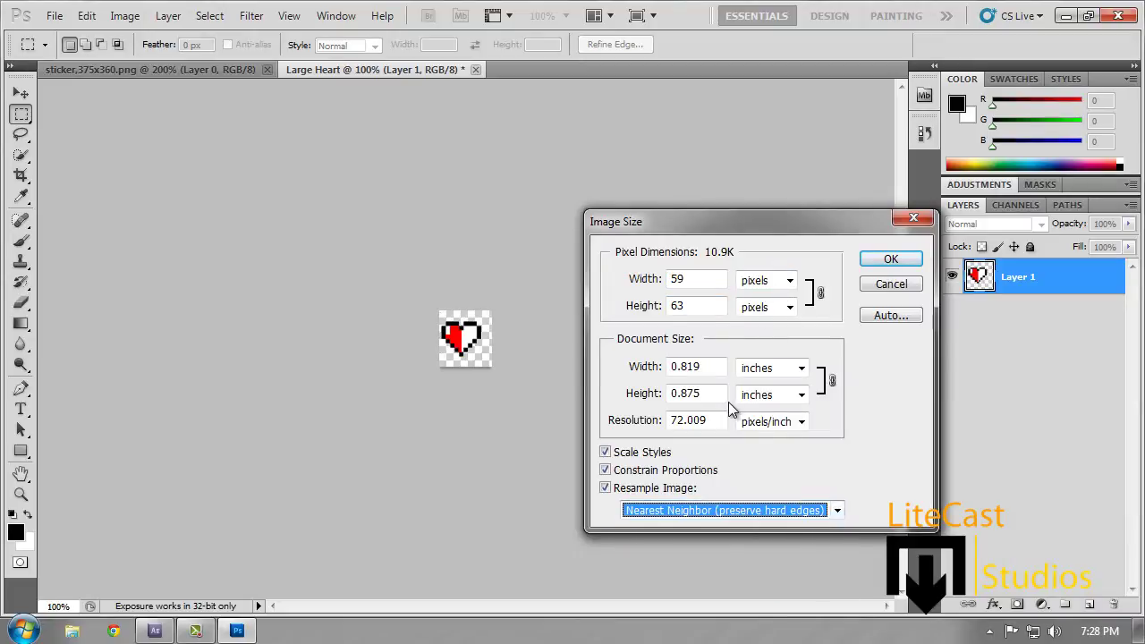
click(783, 285)
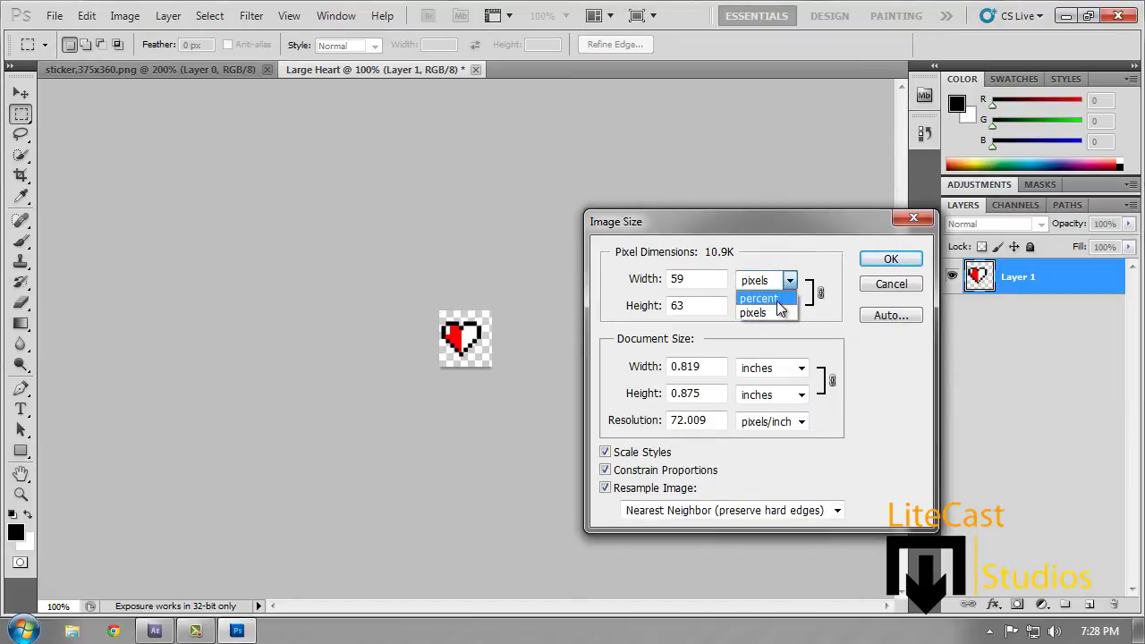
click(778, 305)
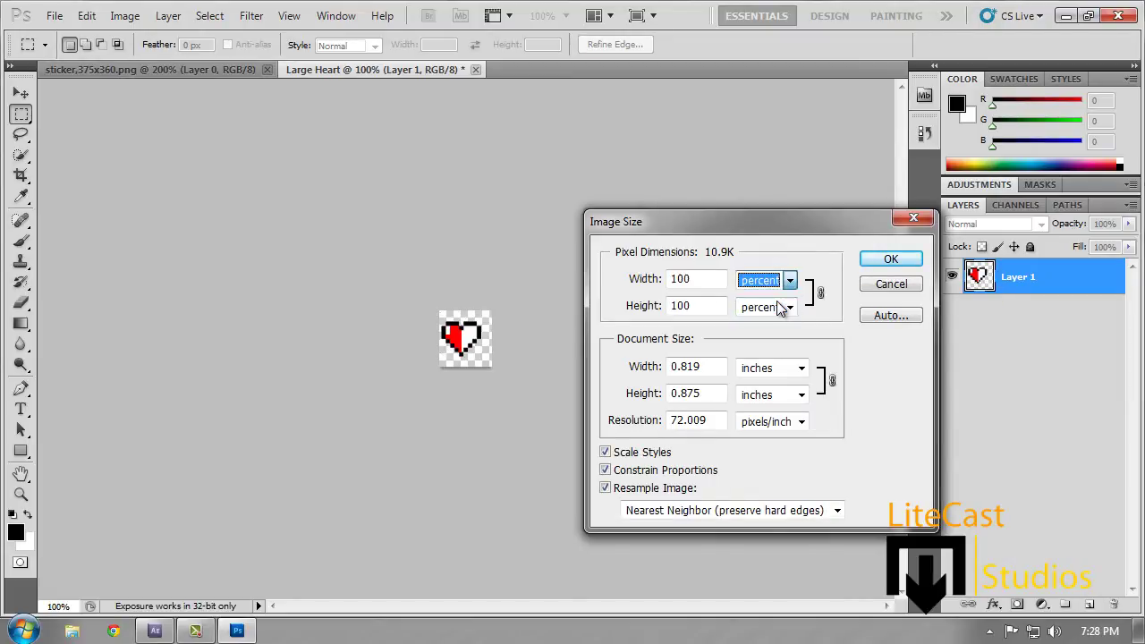
click(651, 278)
text(135)
key(Return)
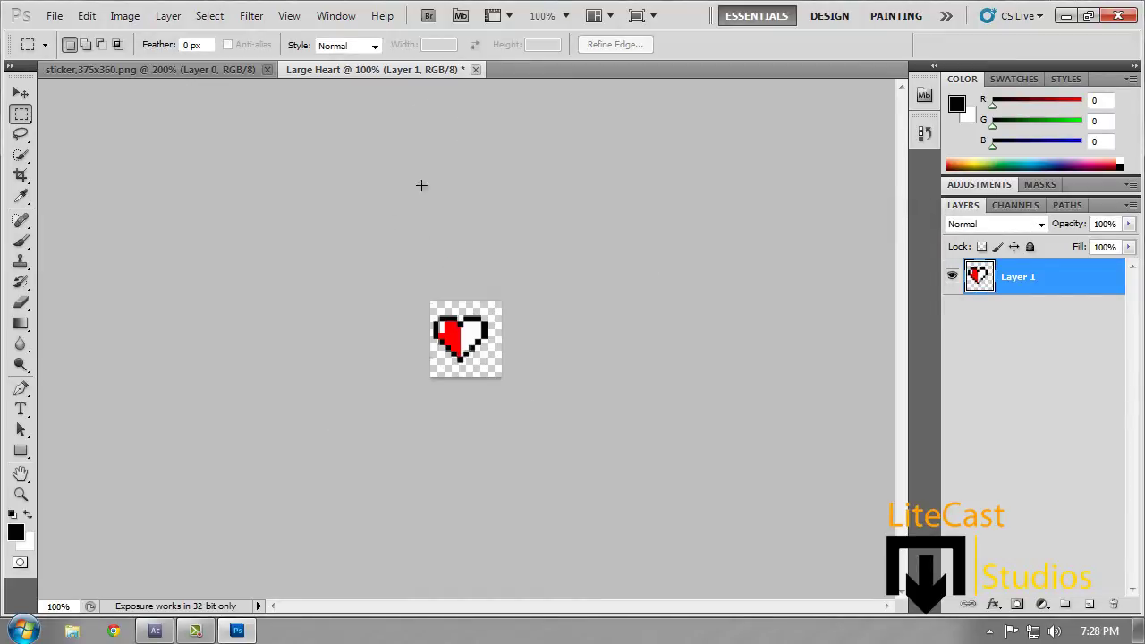
Save over Heart Large Blink 1.png as PNG, then quit Photoshop without saving Large Heart
click(54, 16)
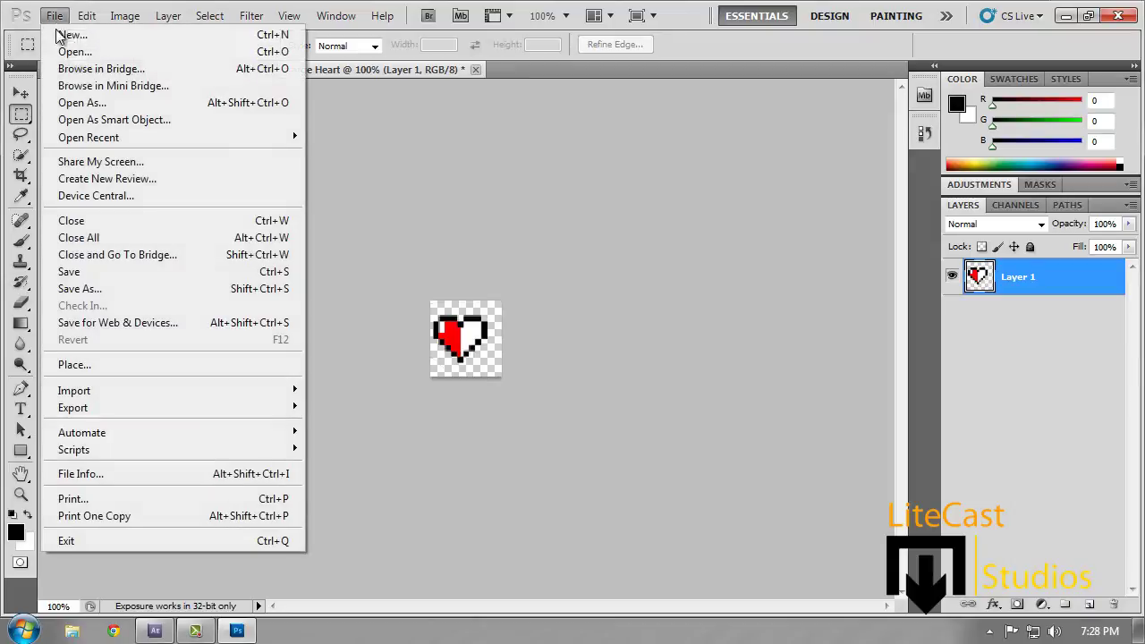
click(83, 289)
double_click(450, 134)
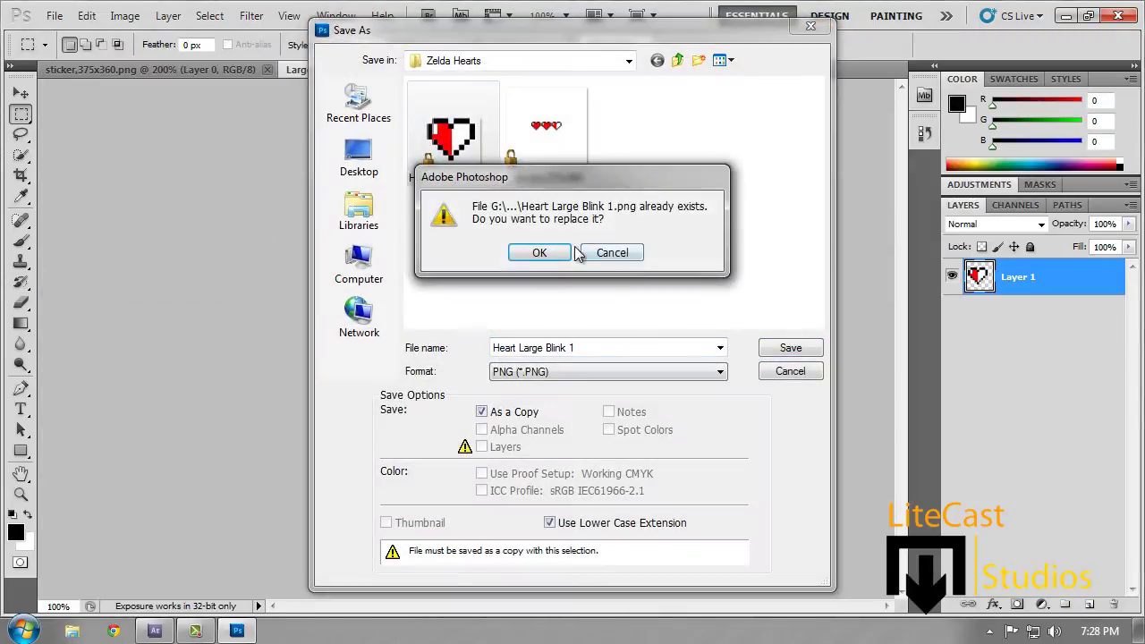
click(543, 253)
click(601, 303)
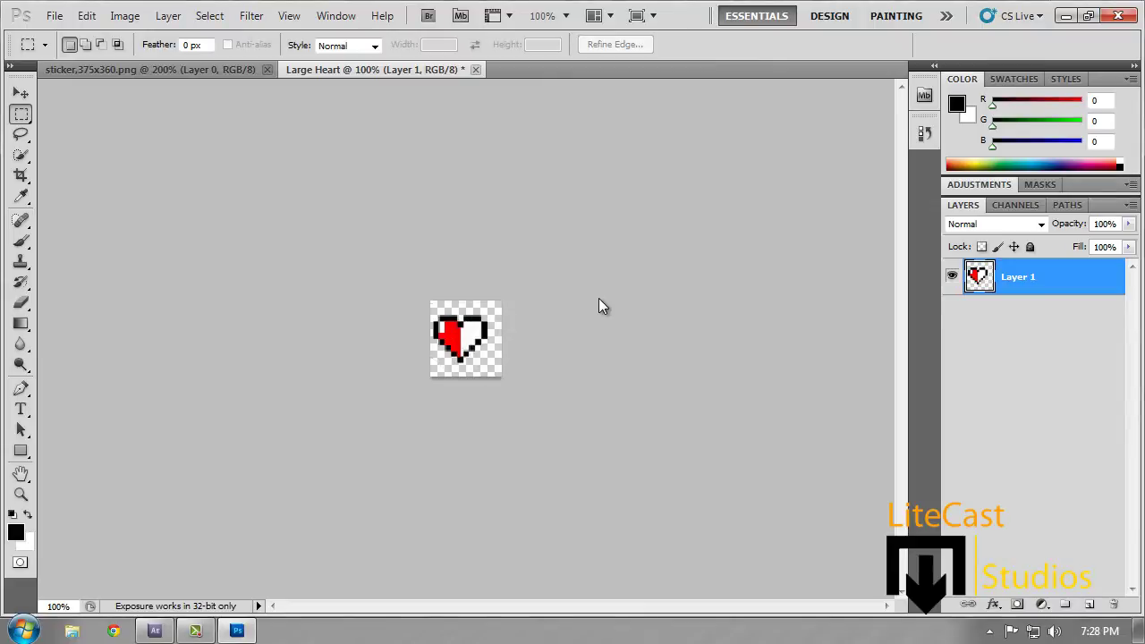
click(1118, 16)
click(608, 251)
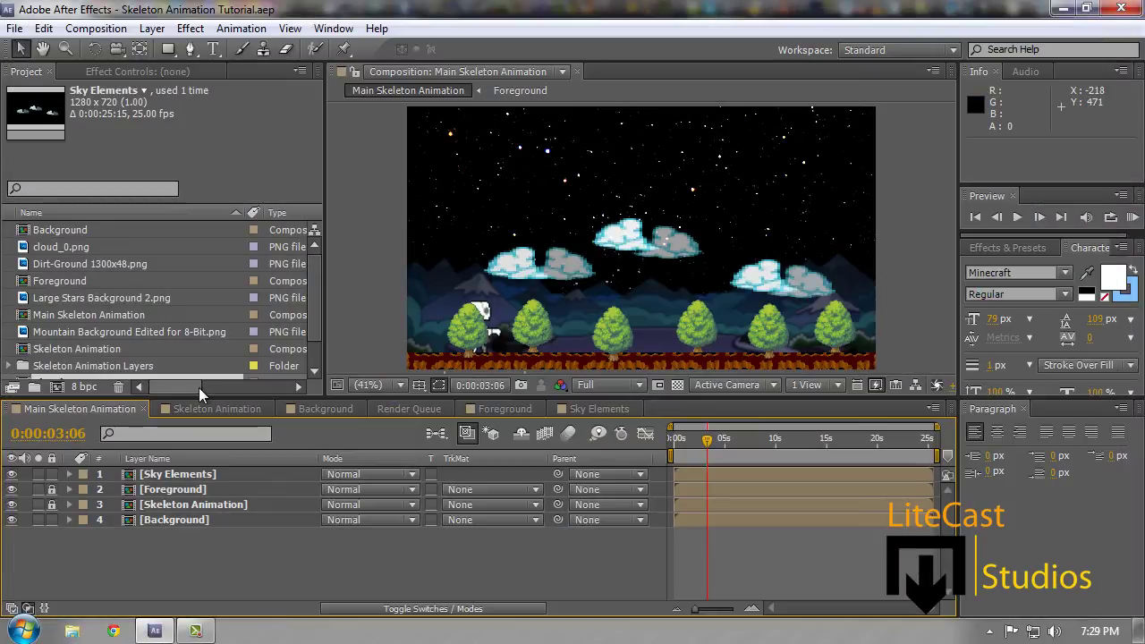
Import Heart Large Blink 1.png and sticker,375x360.png from Zelda Hearts, then add a new project folder
scroll(151, 303, down, 2)
click(17, 29)
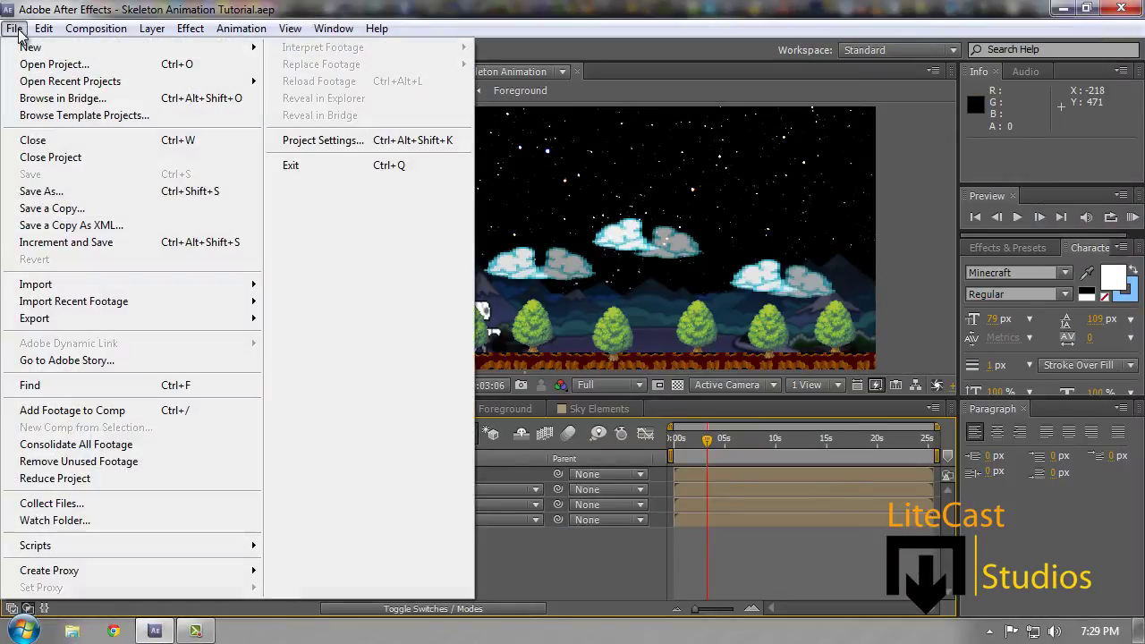
mouse_move(54, 287)
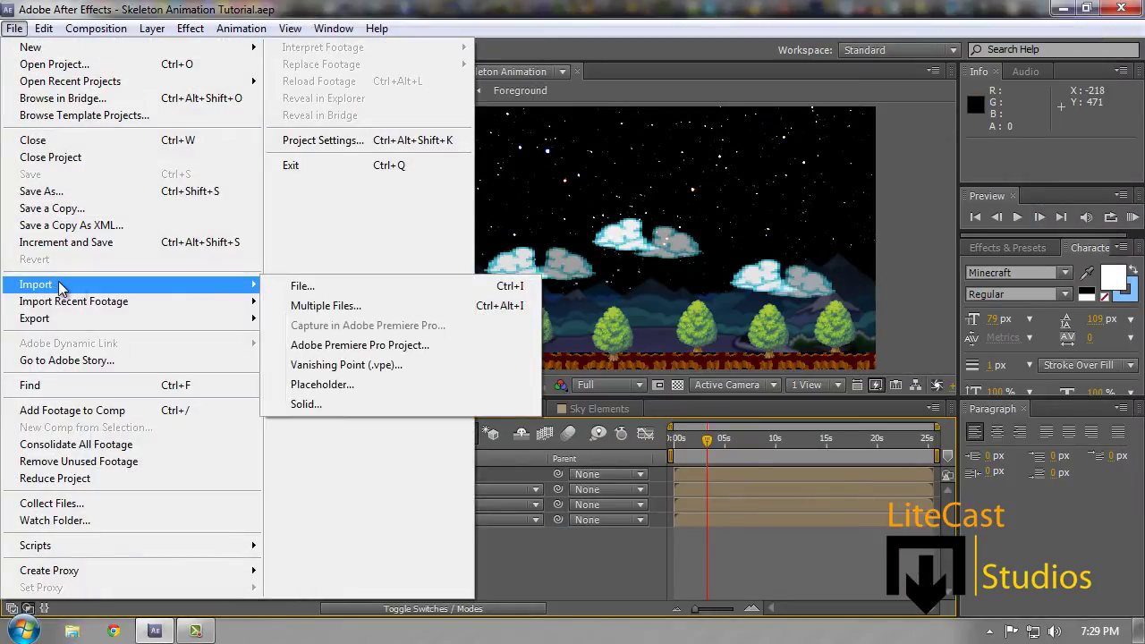
click(296, 286)
drag(23, 143, 36, 148)
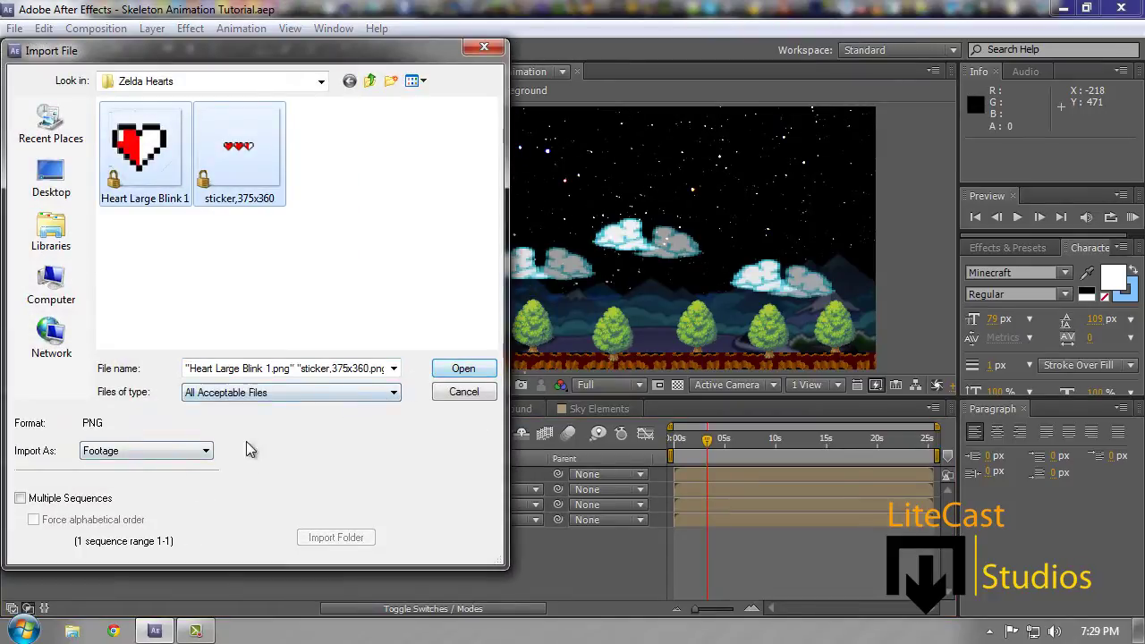
click(463, 370)
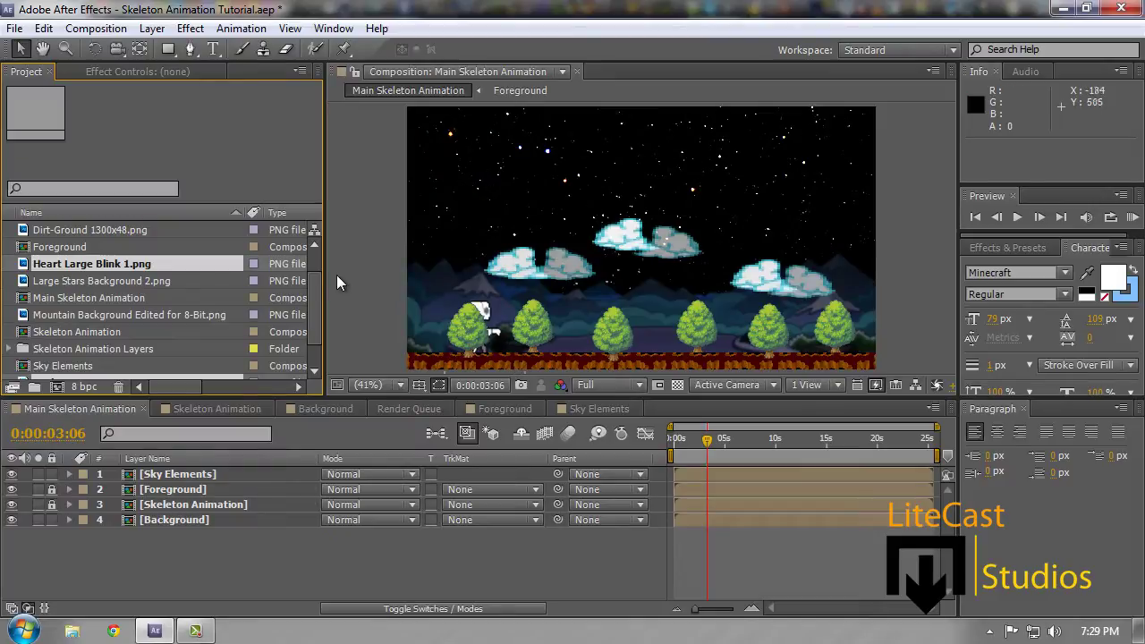
click(35, 387)
Name the new folder 'UI Elements' and move both heart PNGs into it
text(UI Eleme)
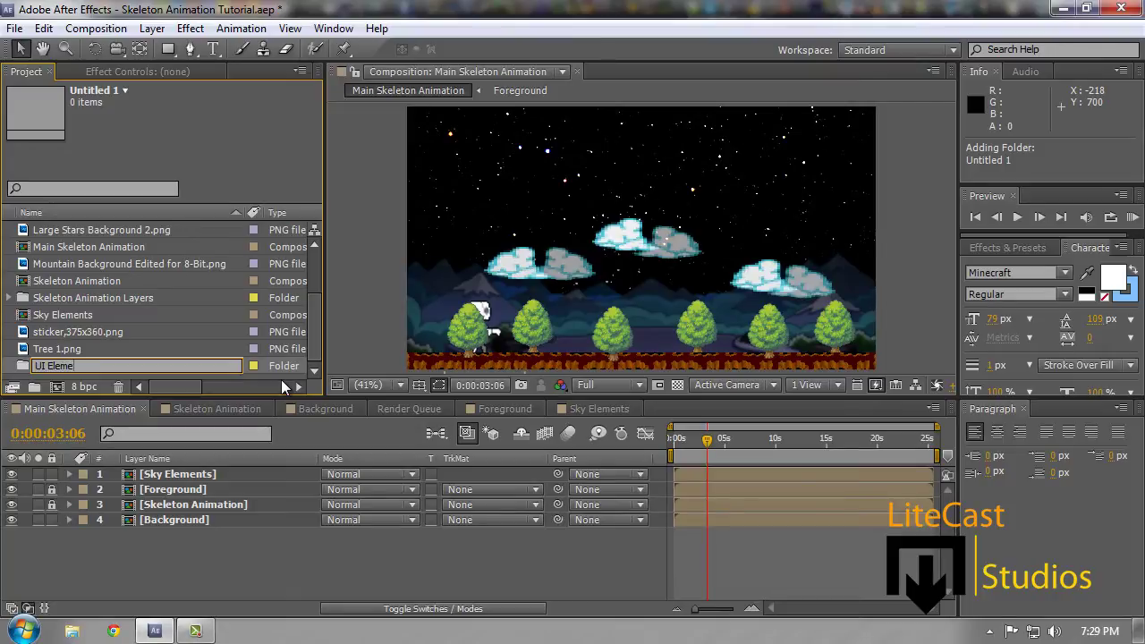
text(nts)
click(141, 300)
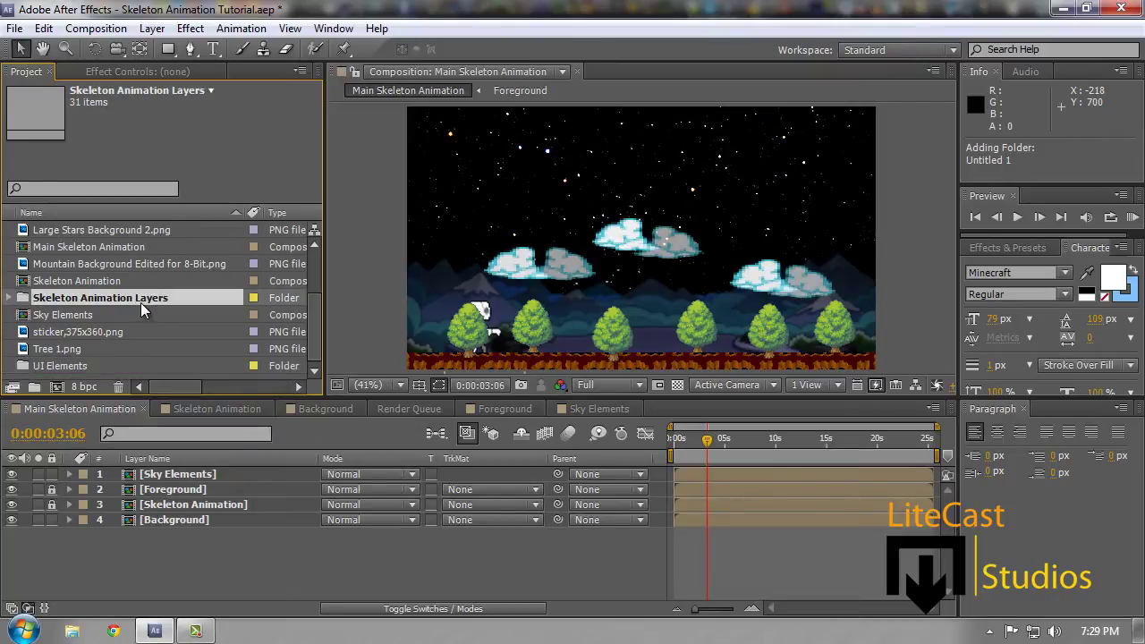
click(102, 348)
shift+click(95, 332)
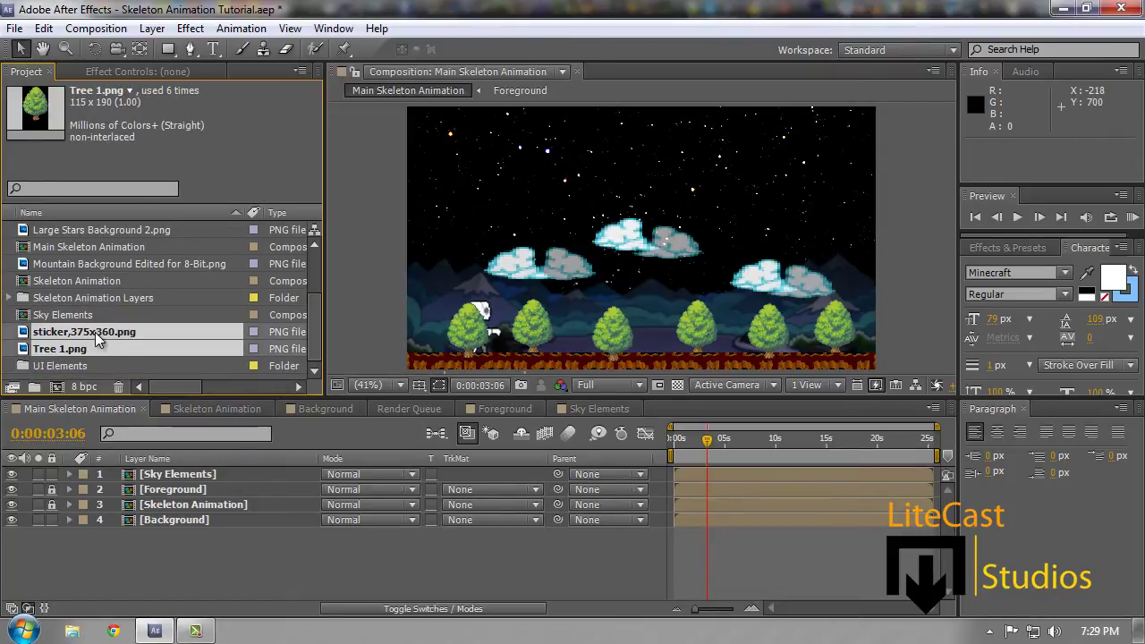
click(134, 296)
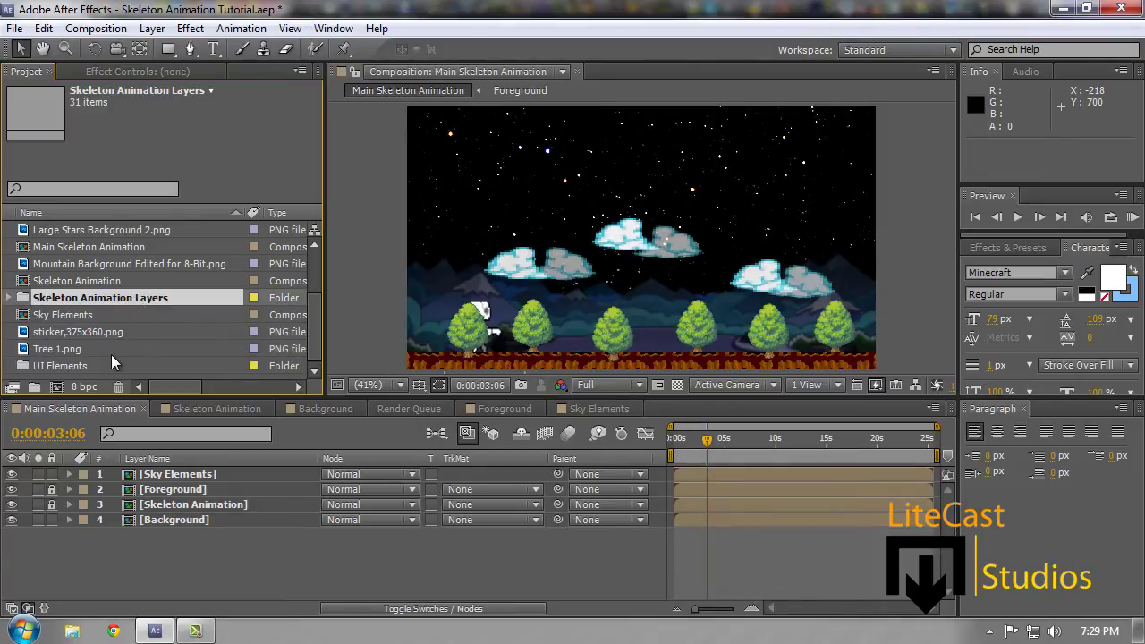
click(62, 362)
click(72, 332)
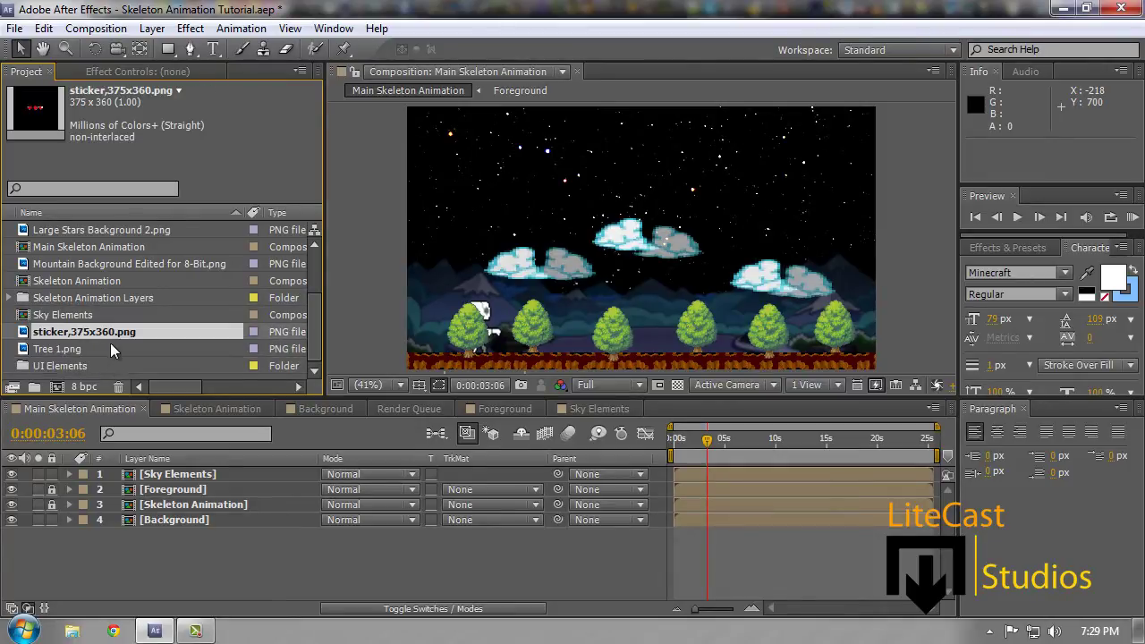
scroll(110, 343, up, 3)
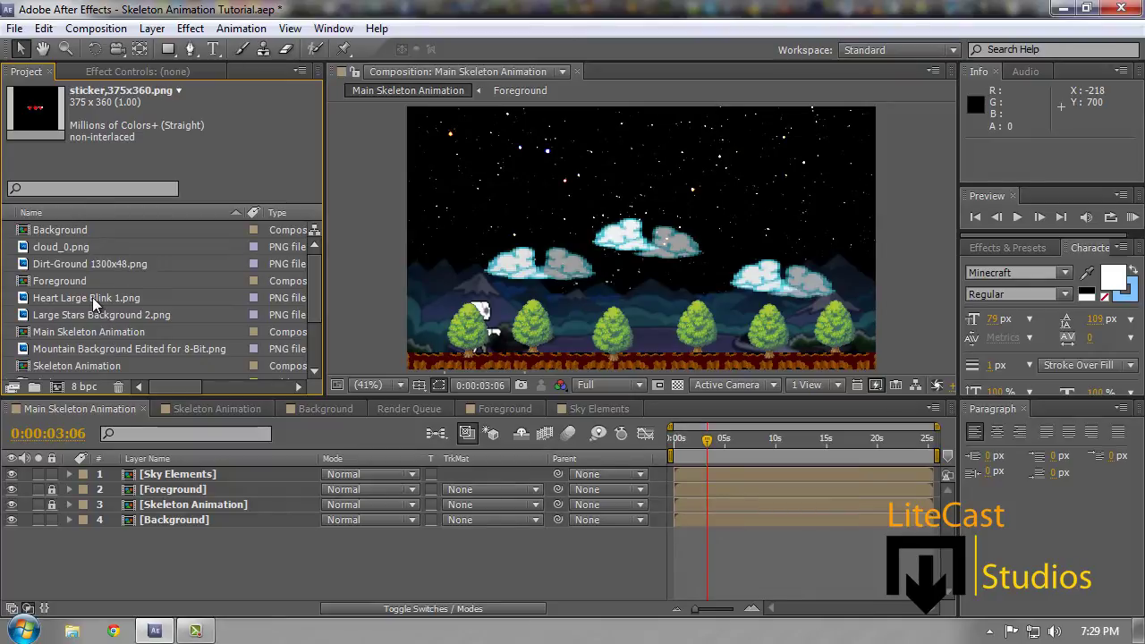
click(92, 297)
click(99, 313)
click(88, 297)
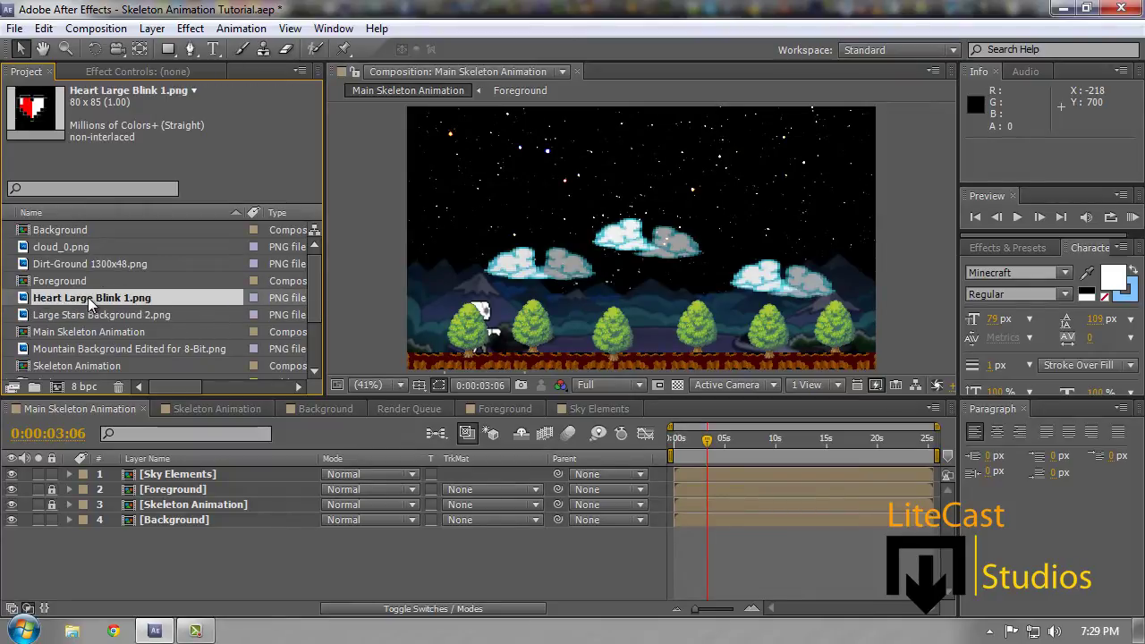
scroll(89, 296, down, 3)
drag(85, 331, 62, 362)
click(9, 332)
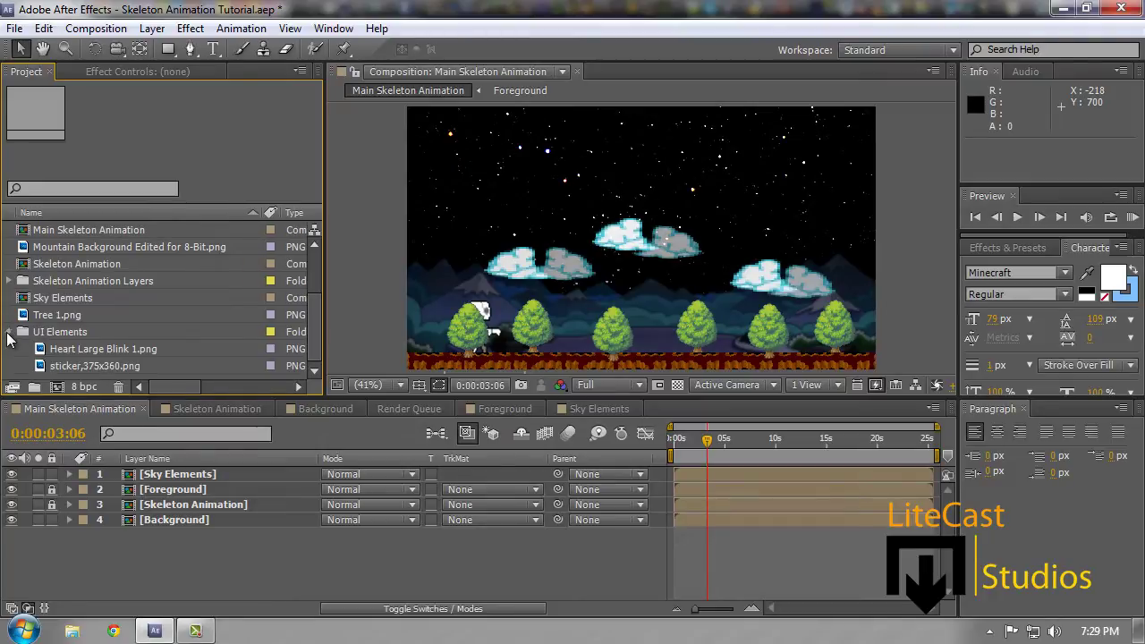
click(9, 332)
Drag both heart images from UI Elements into the Main Skeleton Animation timeline
scroll(13, 344, down, 1)
click(11, 368)
click(59, 352)
shift+click(67, 367)
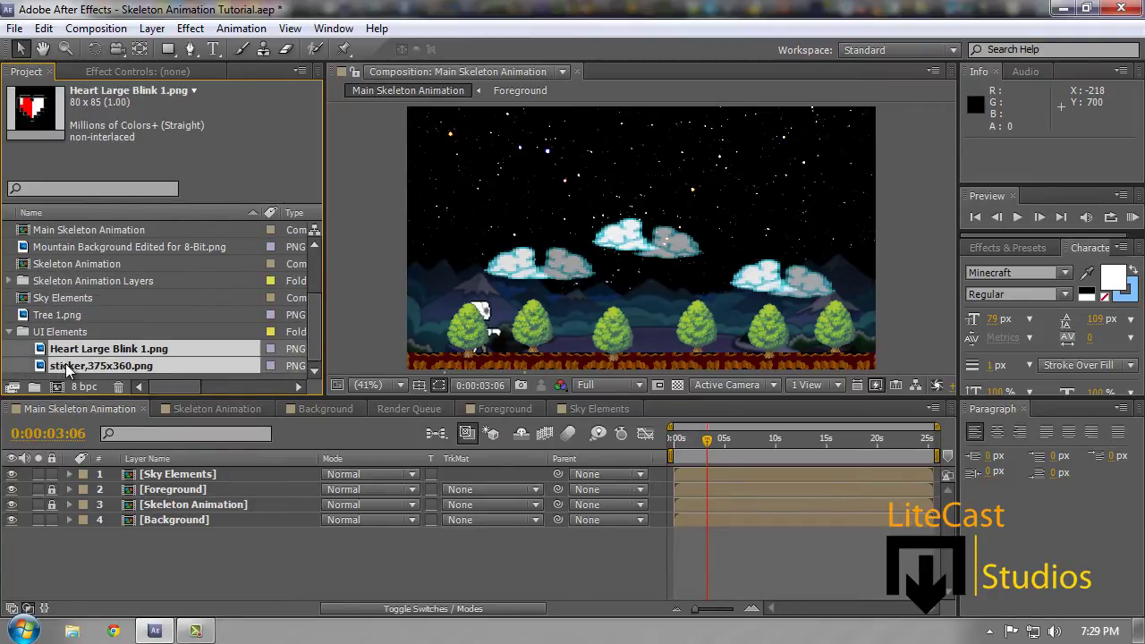
drag(67, 358, 185, 490)
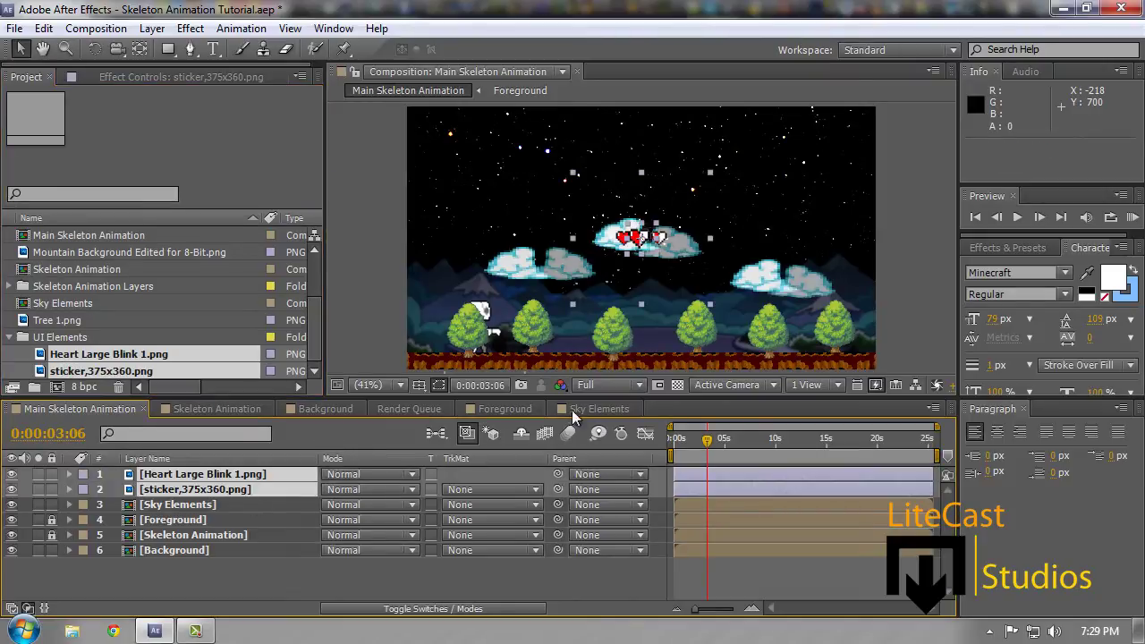
Drag both heart layers to the scene's top-left corner, placing the sticker at 129.9, 72.0
click(759, 322)
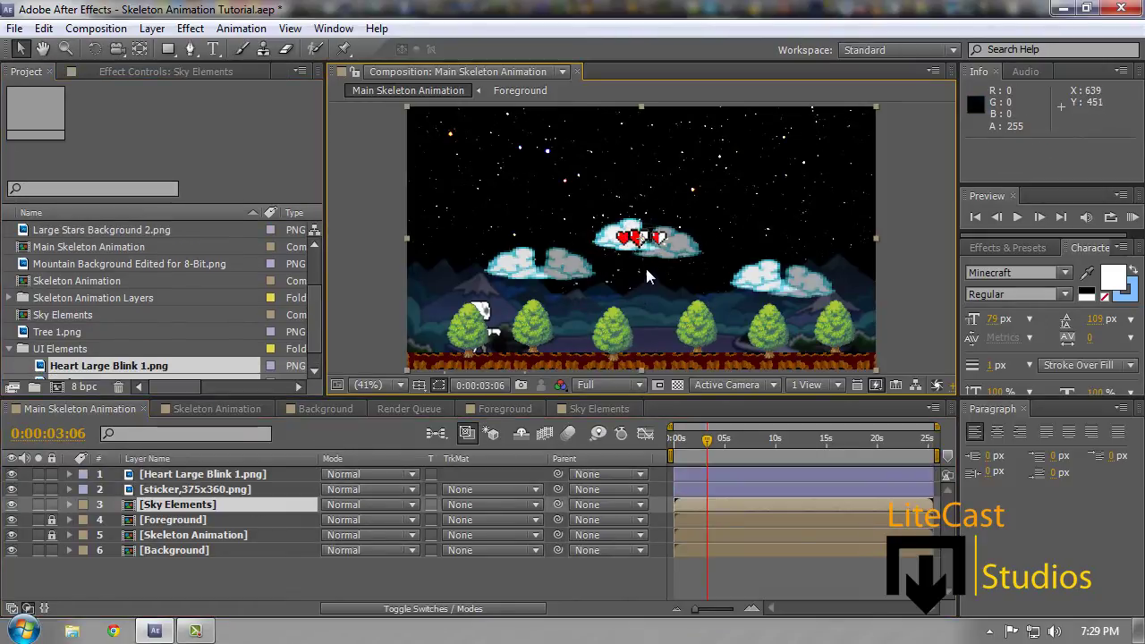
click(204, 490)
shift+click(224, 474)
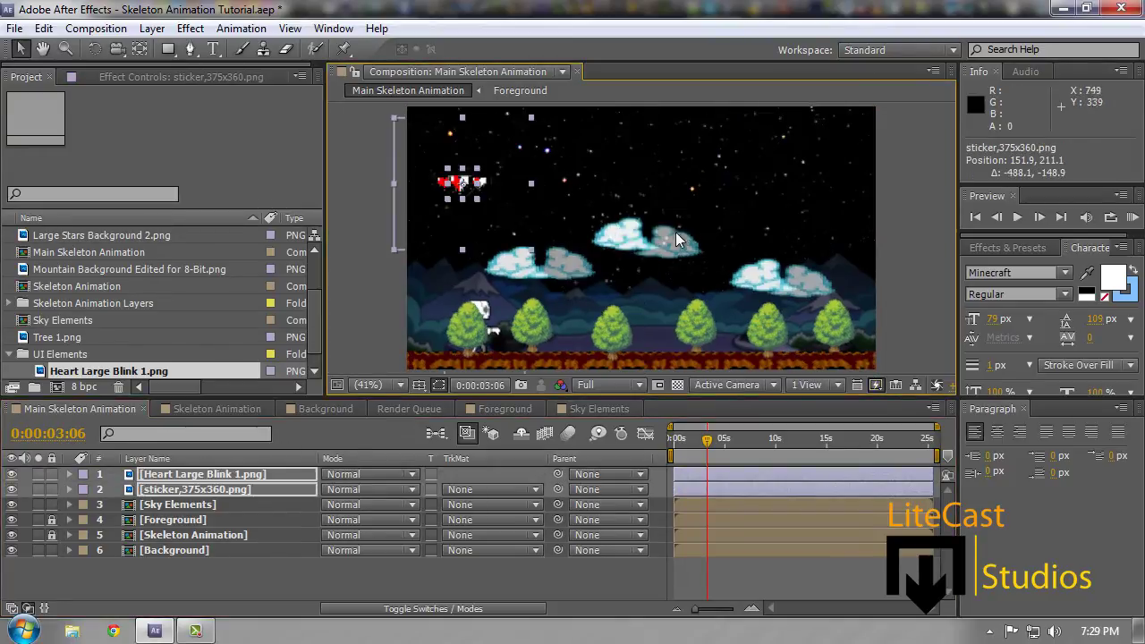
drag(489, 202, 482, 154)
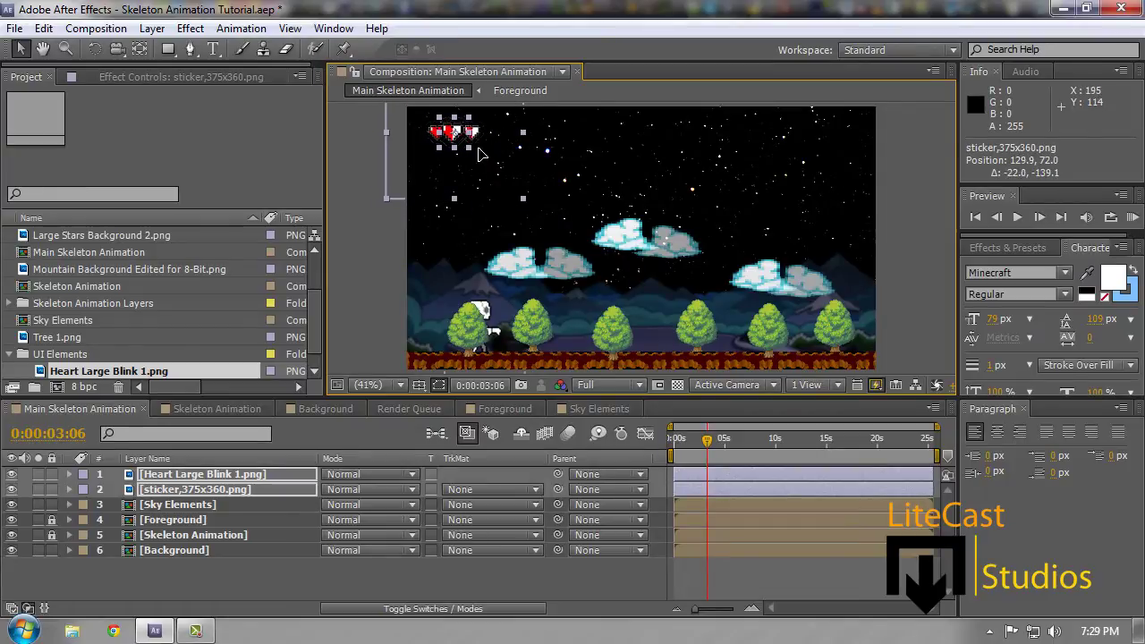
click(418, 386)
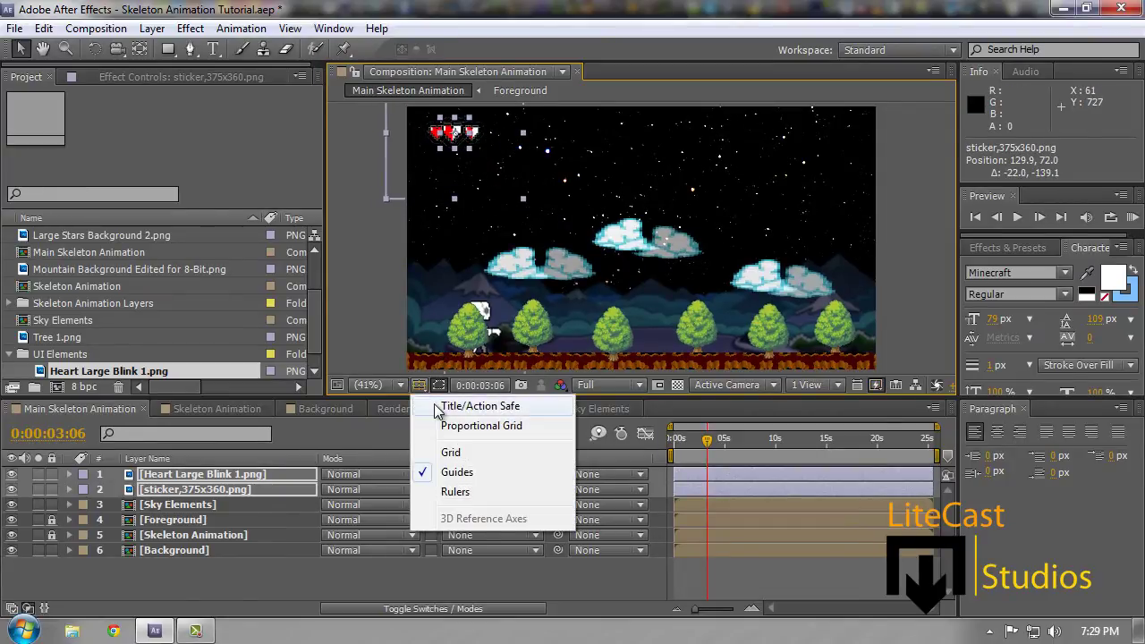
Turn on the Title/Action Safe guides in the Composition viewer
click(450, 407)
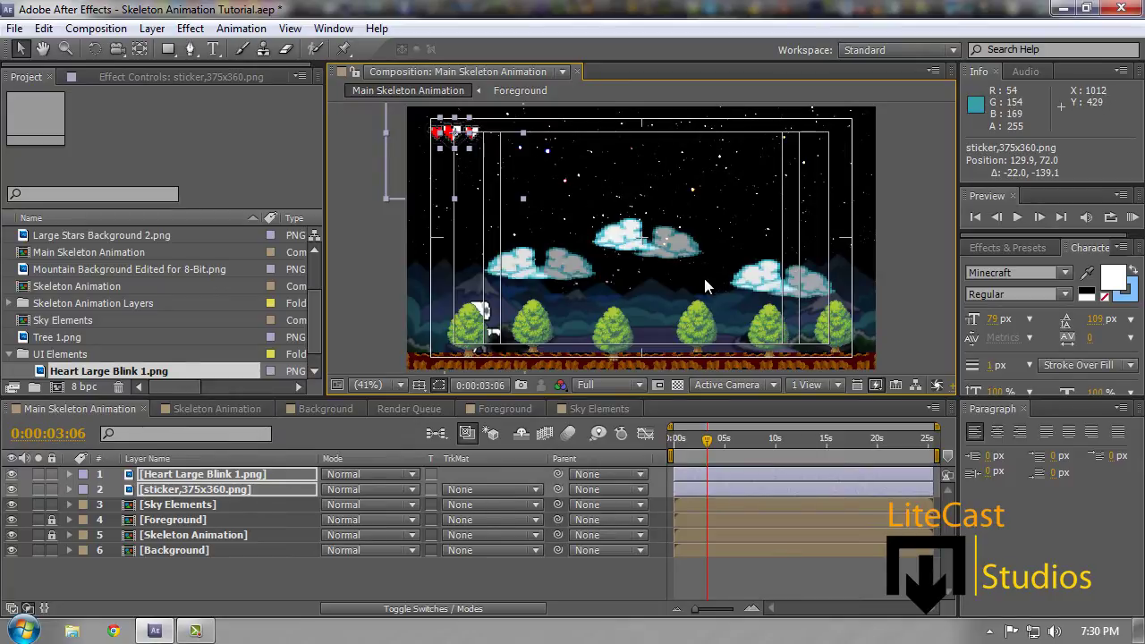
Move the sticker to 147.0, 106.2 and Heart Large Blink 1.png beside it at 203.1, 108.6
click(382, 287)
click(445, 139)
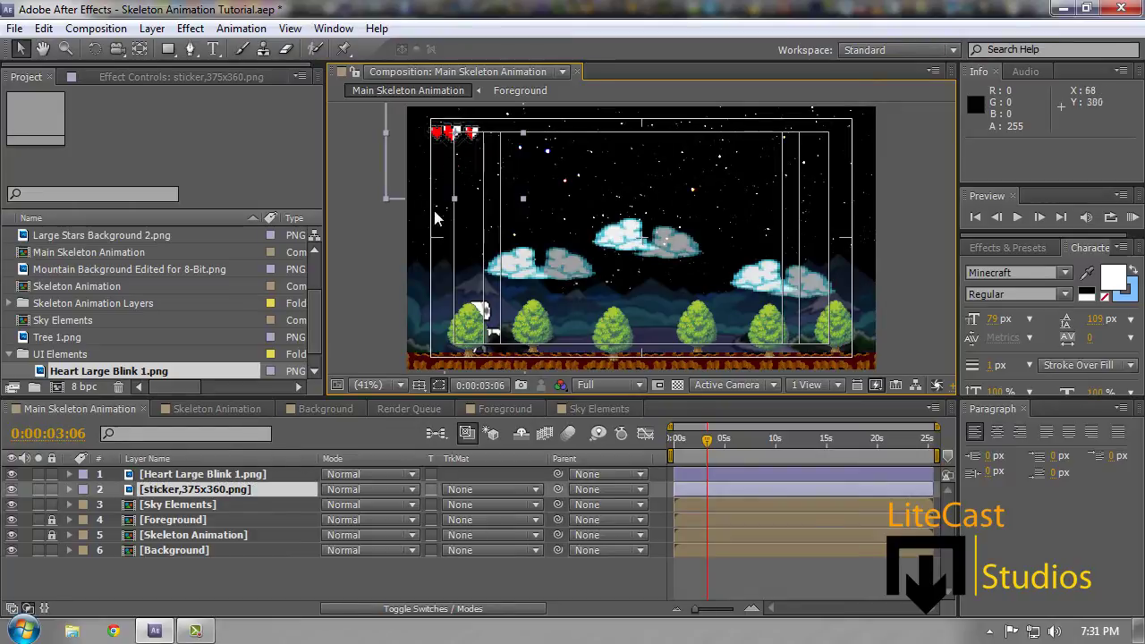
drag(442, 187, 461, 150)
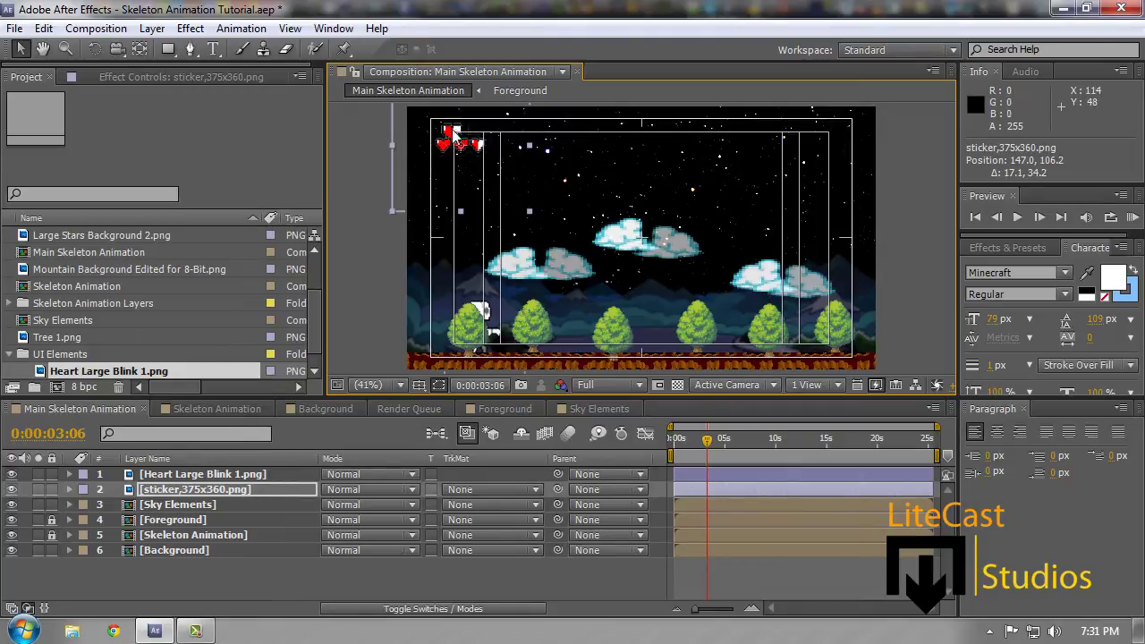
click(455, 135)
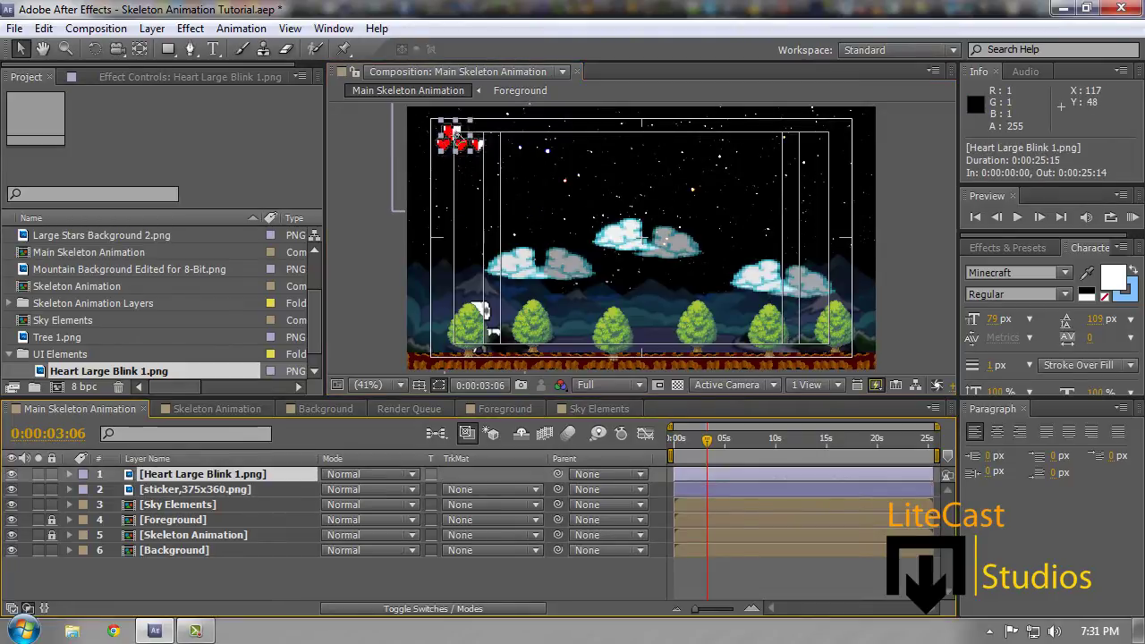
drag(456, 135, 482, 149)
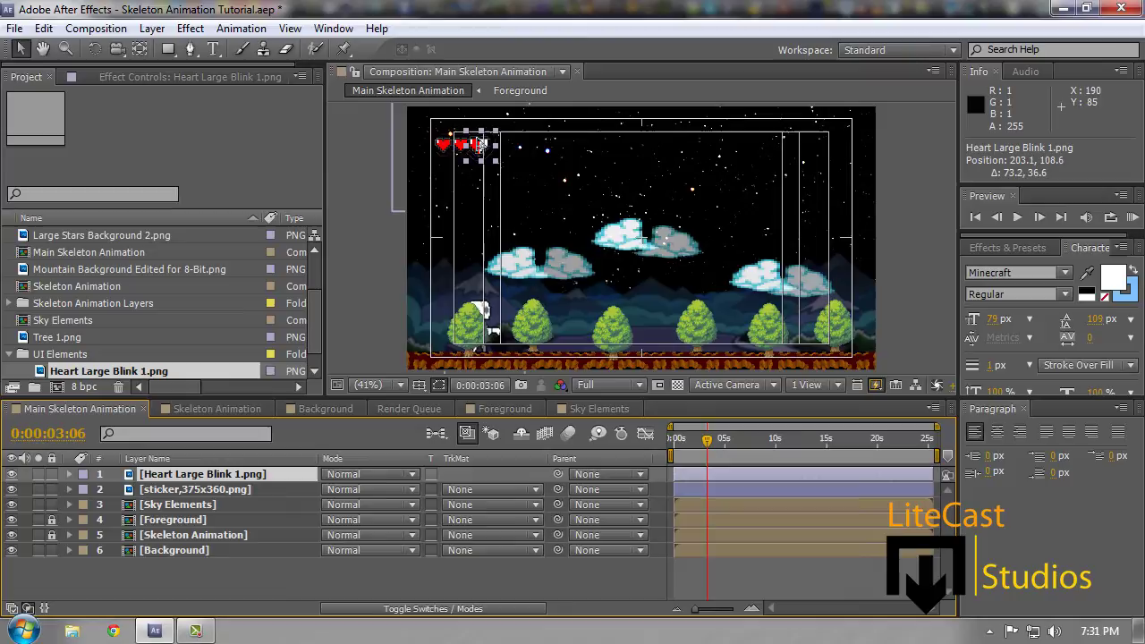
click(456, 260)
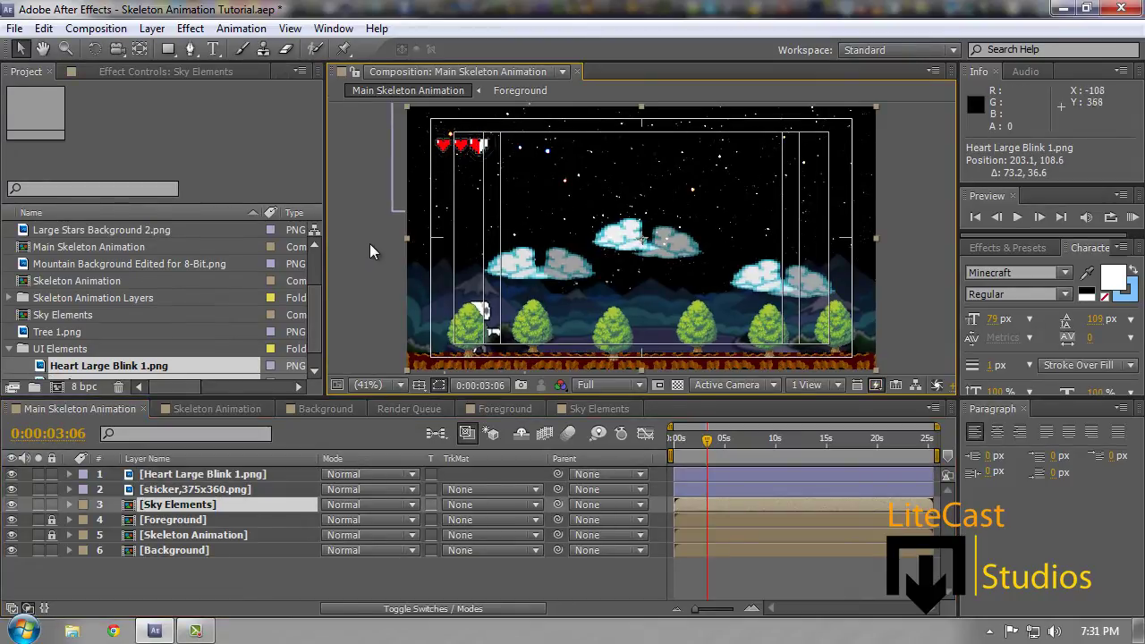
Zoom into the composition and lock the Sky Elements layer
key(period)
key(period)
key(period)
key(period)
click(50, 48)
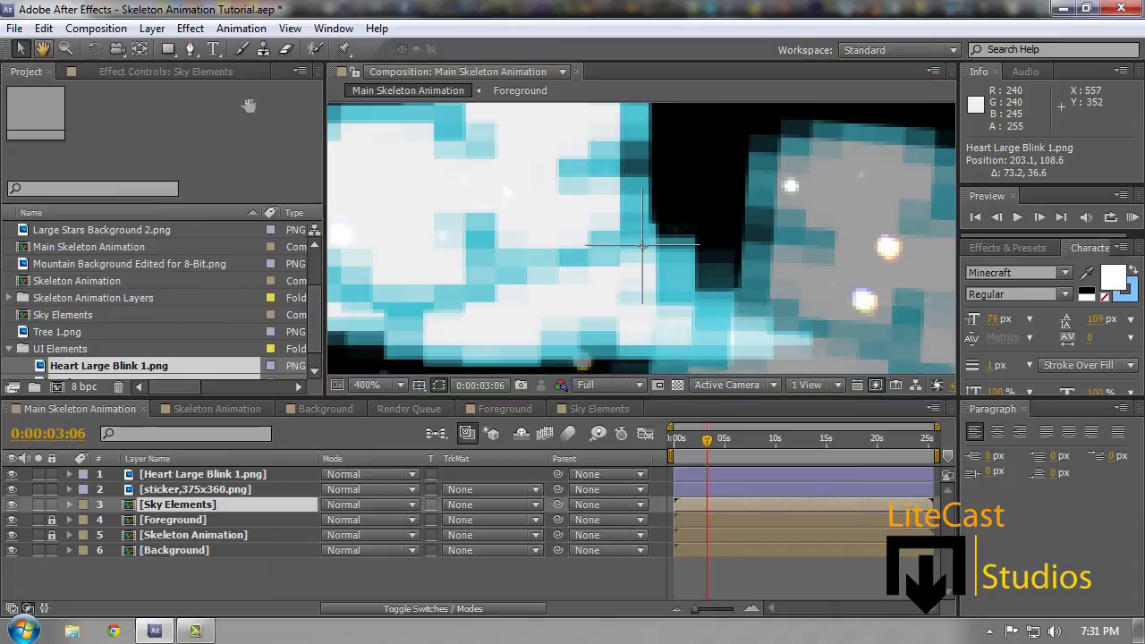
scroll(910, 333, up, 2)
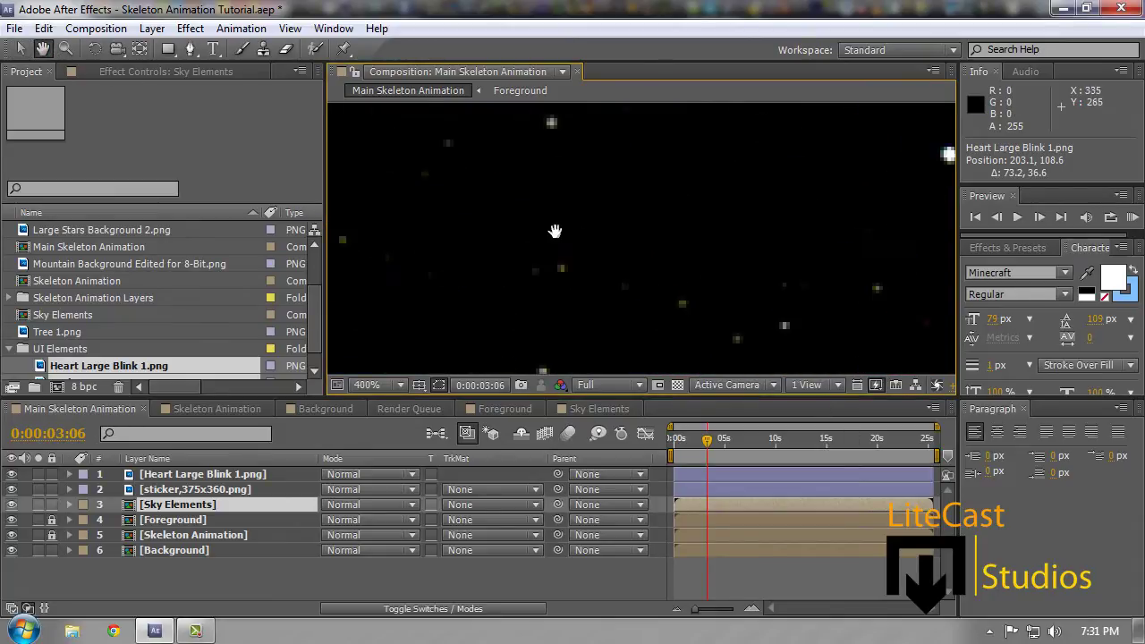
scroll(620, 275, down, 6)
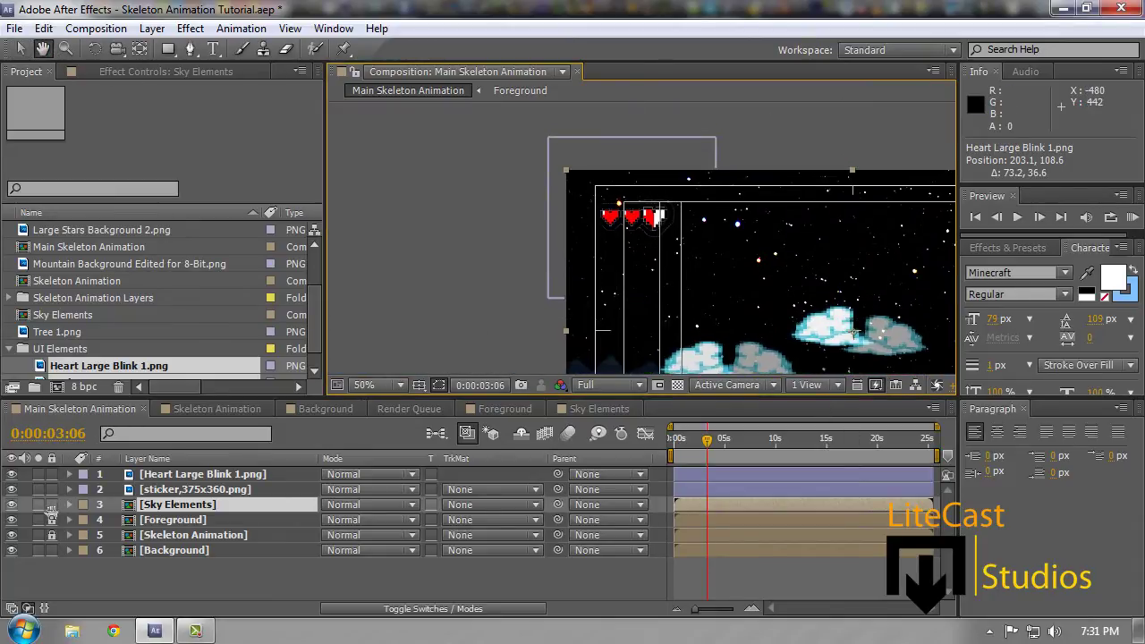
click(17, 50)
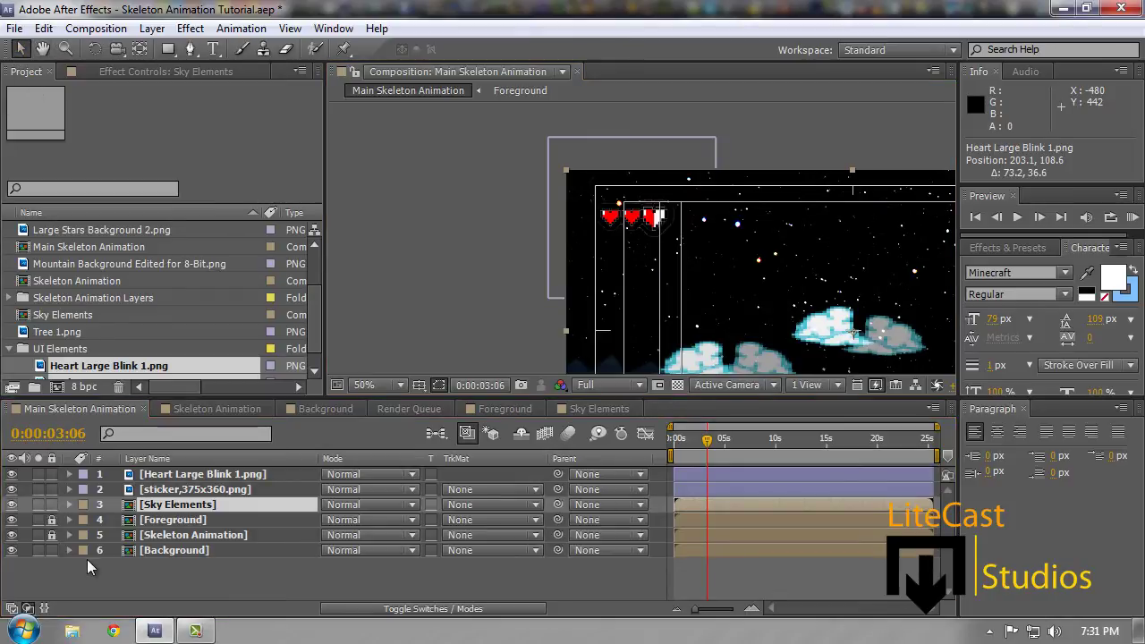
click(52, 506)
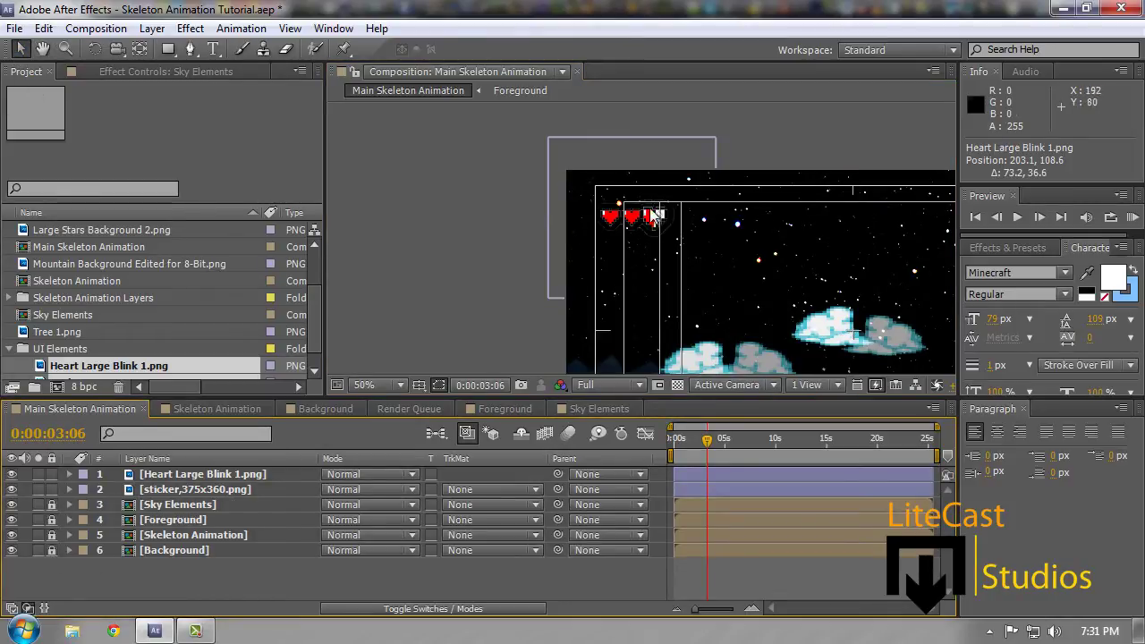
Nudge the heart sticker down-right to 148.5, 110.2, level with the large heart
click(617, 223)
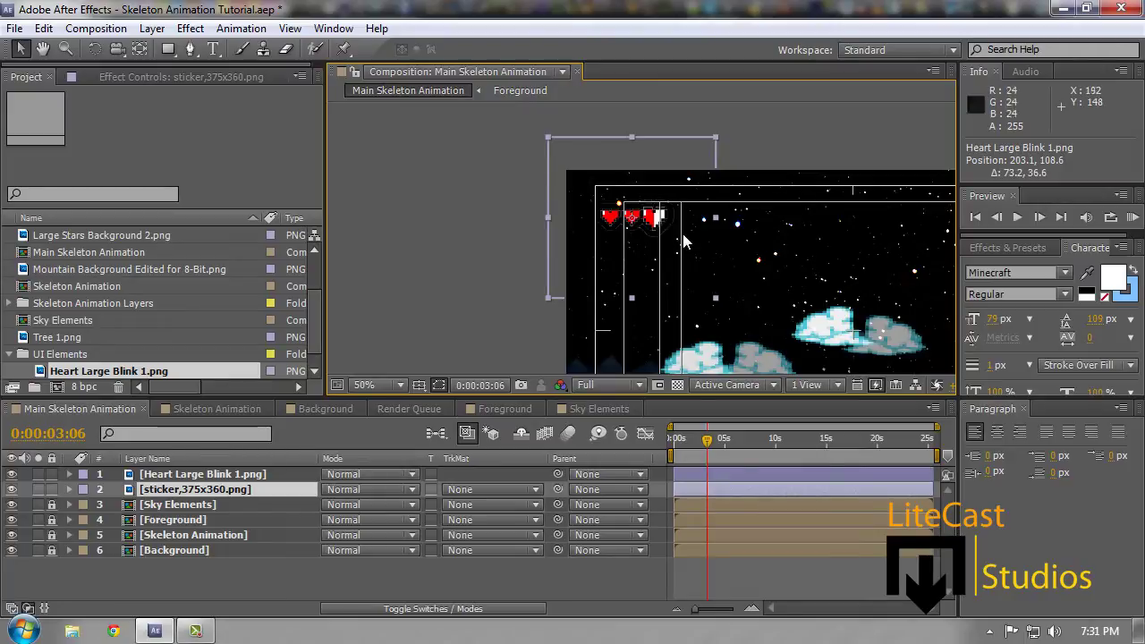
click(148, 458)
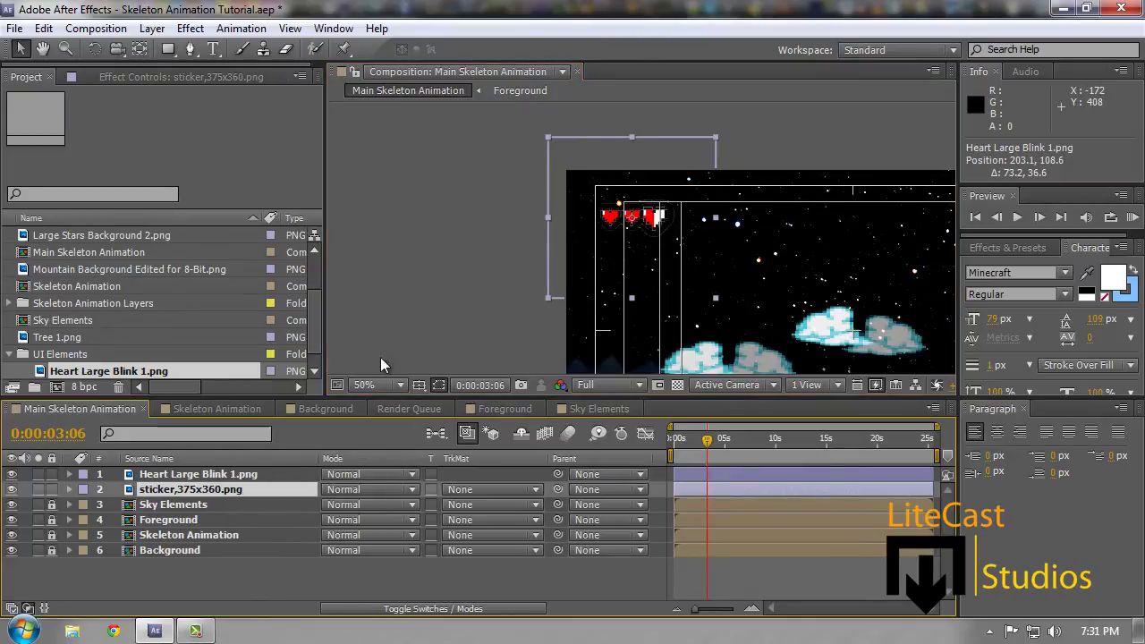
mouse_move(651, 234)
mouse_down()
mouse_move(677, 250)
mouse_move(651, 238)
mouse_move(653, 221)
mouse_up()
scroll(610, 225, up, 3)
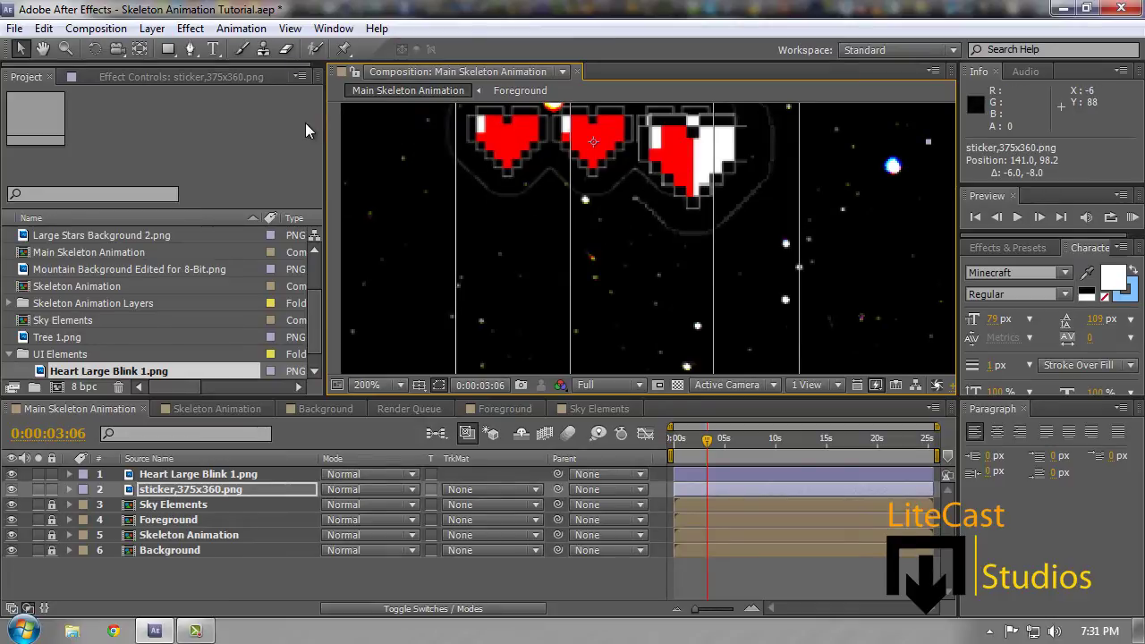
drag(497, 162, 556, 298)
click(42, 48)
key(v)
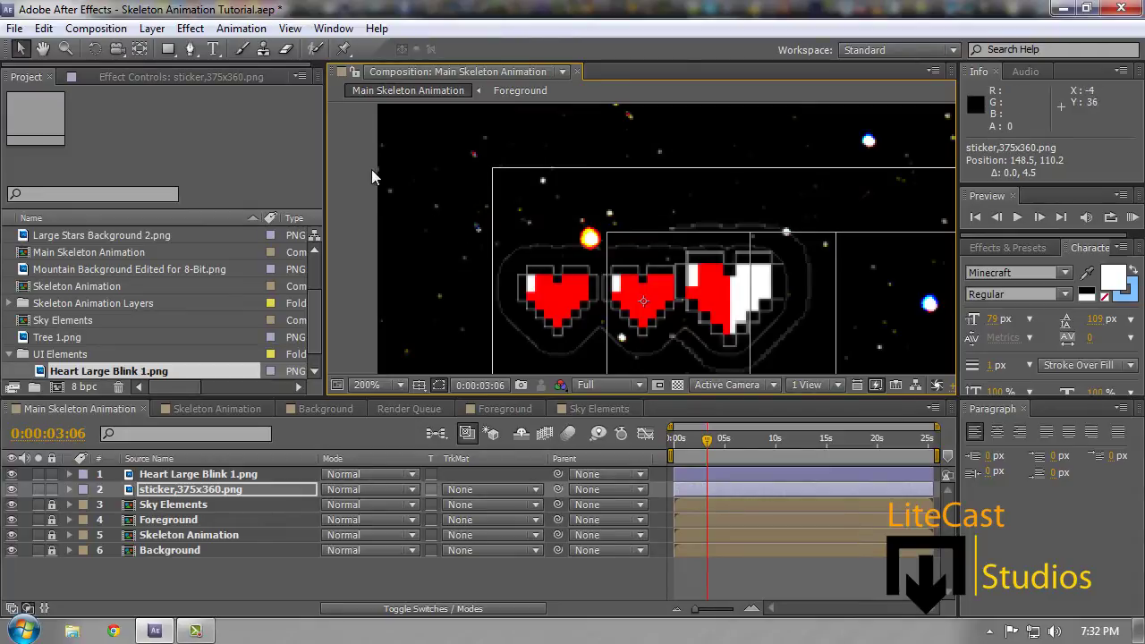
click(207, 50)
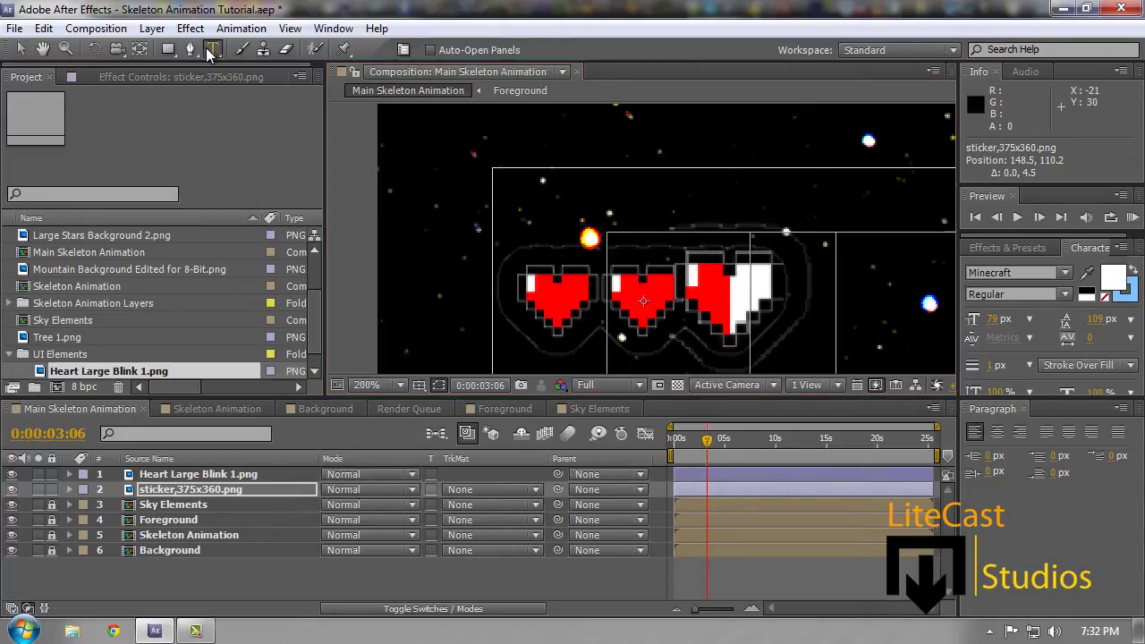
Type a new LiteCastStudios1 title text layer in the comp above the hearts
click(521, 193)
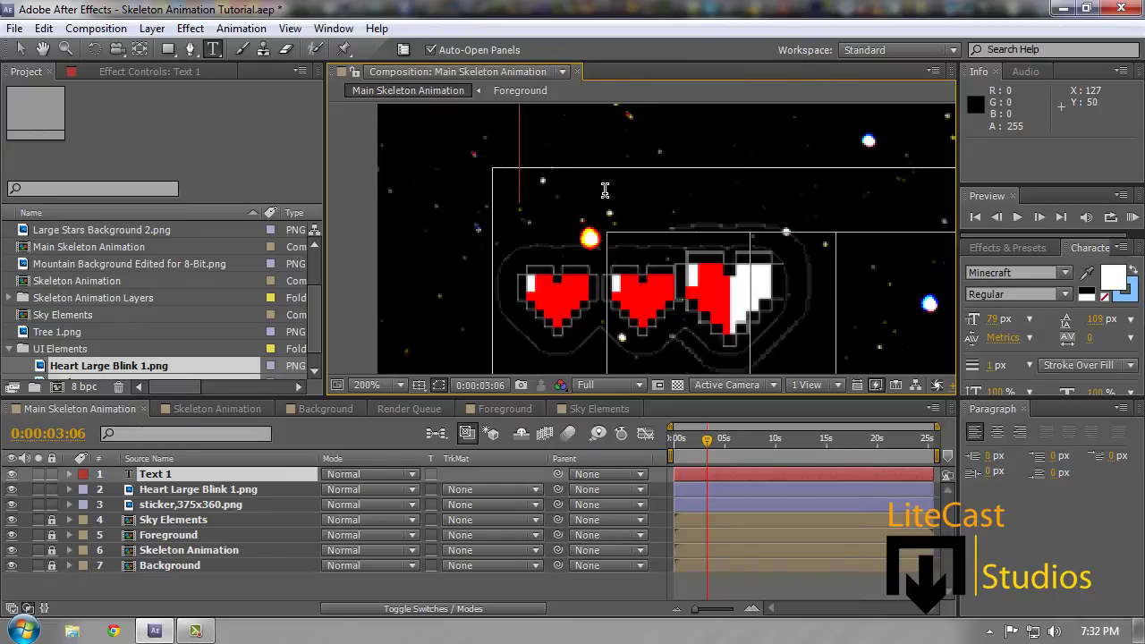
text(LiteCa)
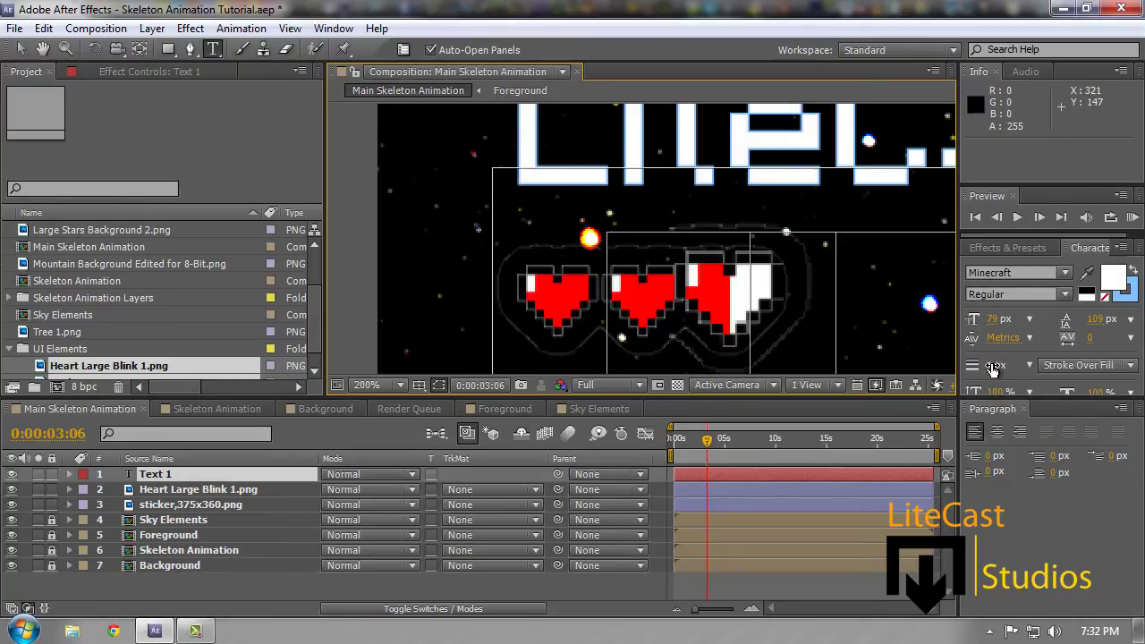
drag(994, 367, 1011, 372)
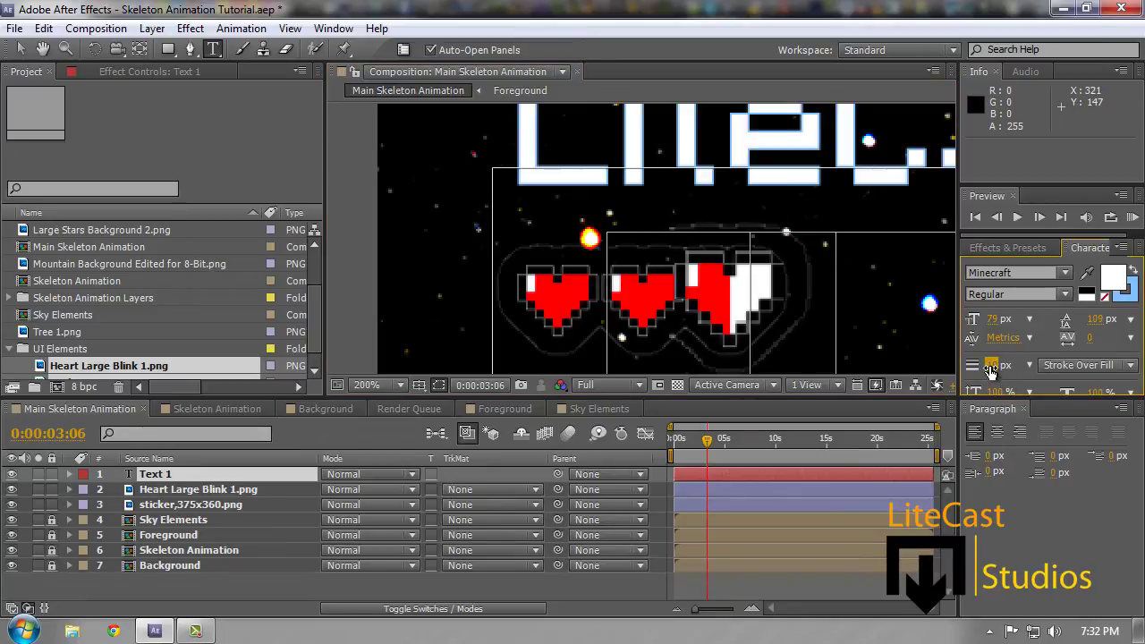
key(KP_Enter)
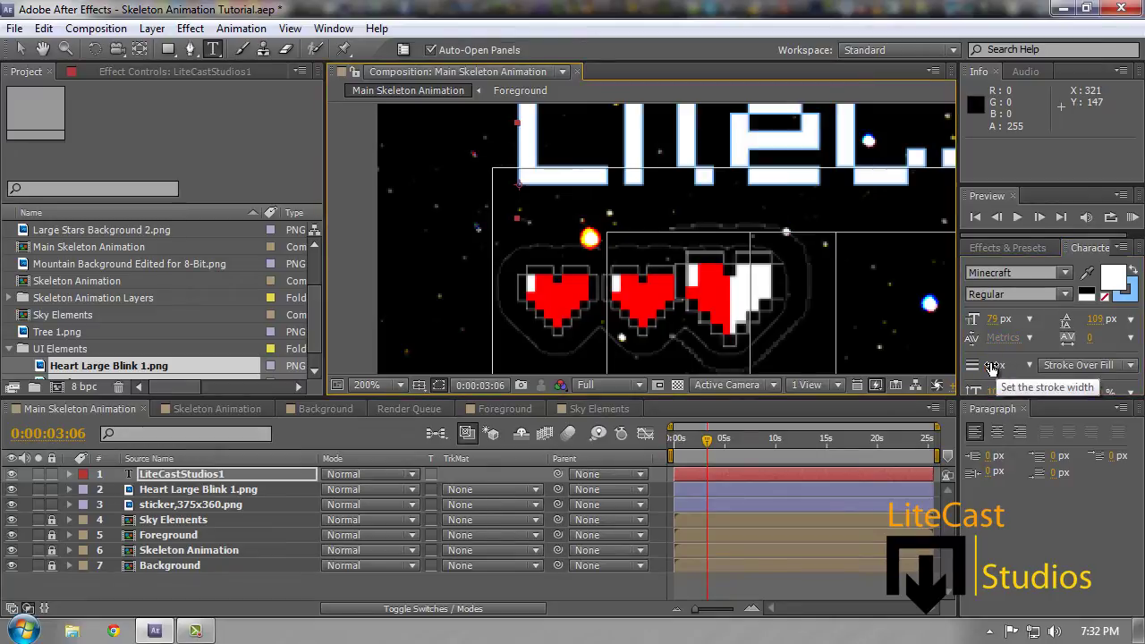
Move the title down-left toward the hearts and scrub its font size much smaller
click(991, 367)
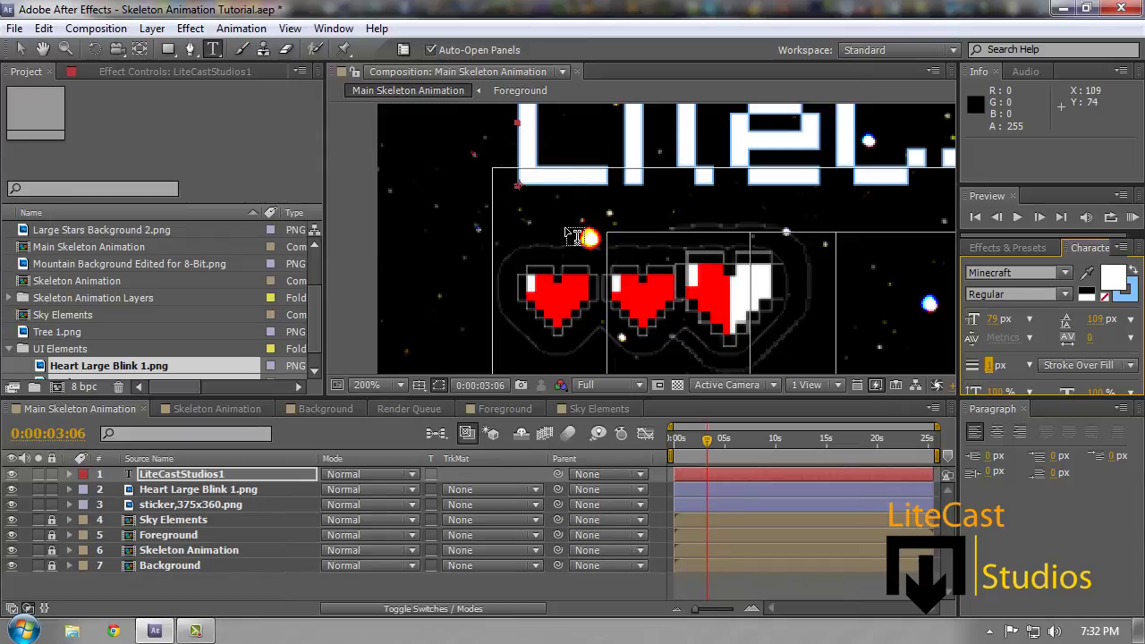
click(20, 49)
drag(598, 173, 572, 212)
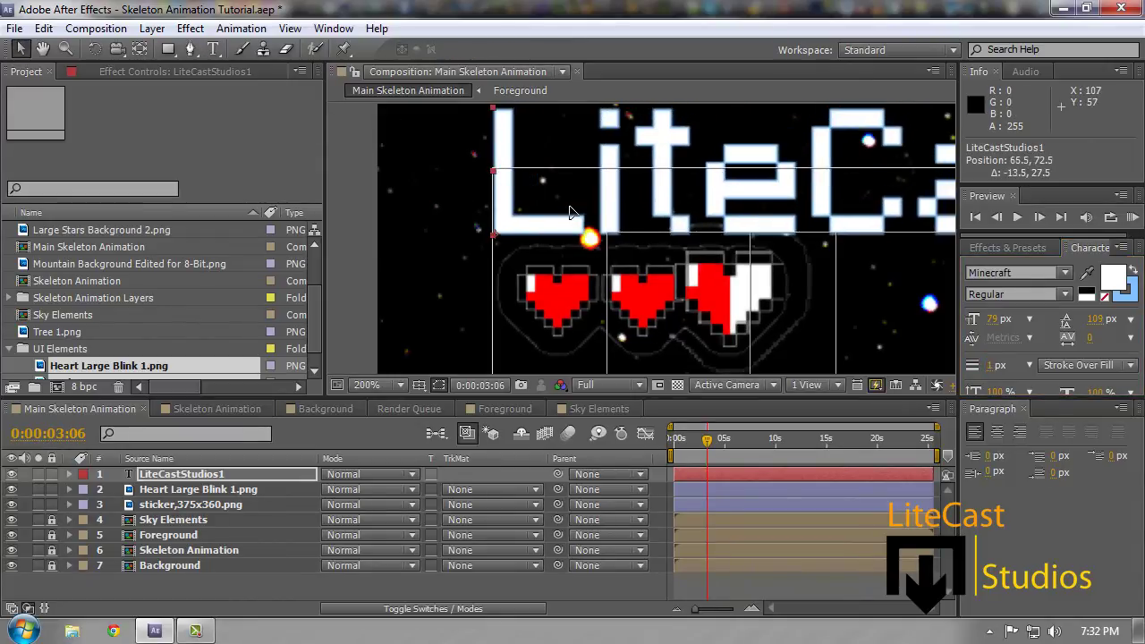
double_click(676, 201)
drag(992, 319, 951, 324)
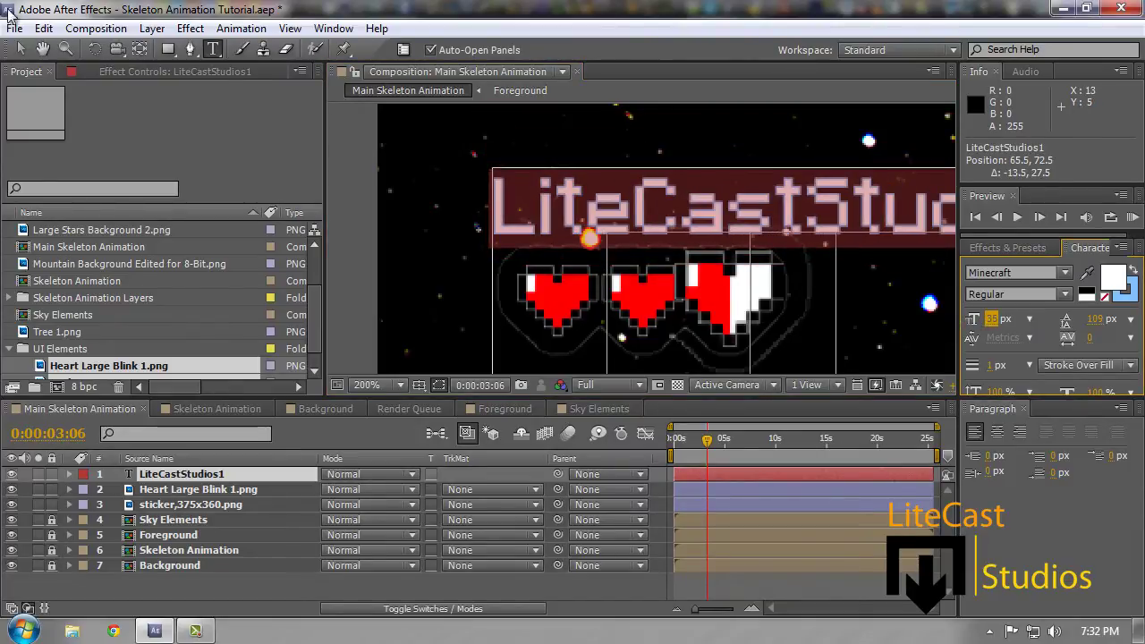
Delete the trailing 1 so the title reads LiteCastStudios, and nudge it up slightly
scroll(642, 237, down, 2)
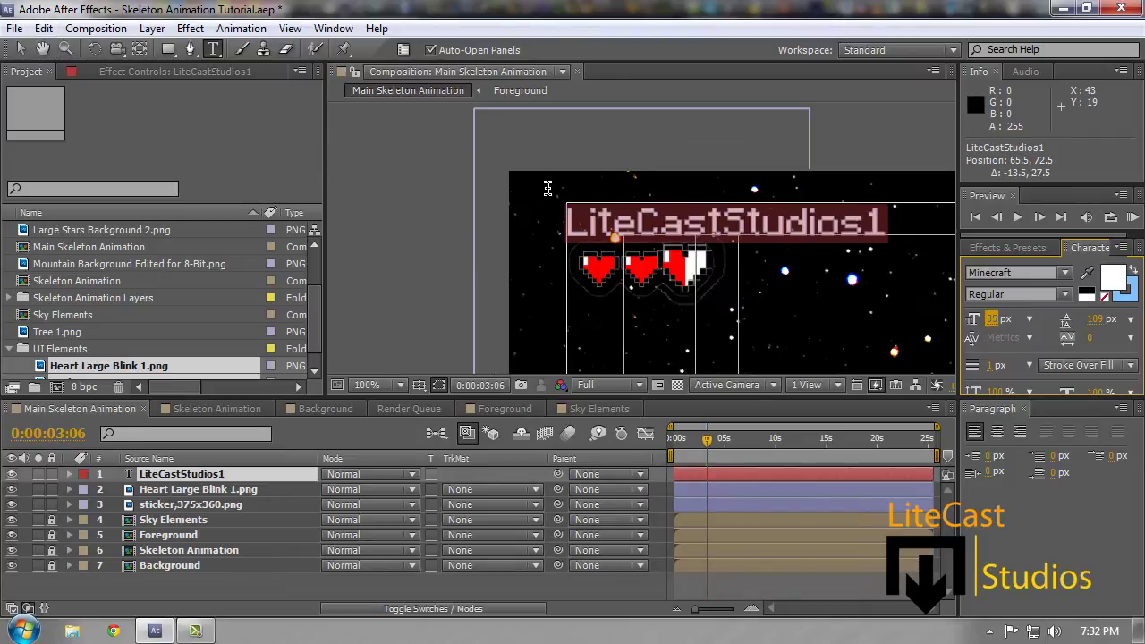
click(881, 231)
key(BackSpace)
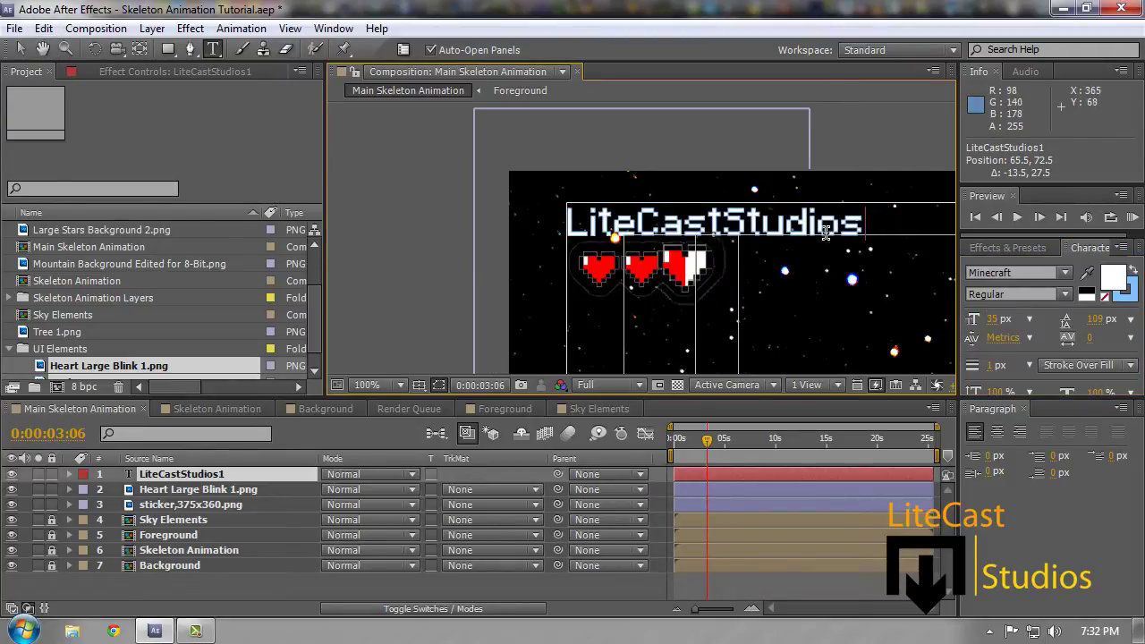
click(19, 49)
drag(680, 226, 680, 224)
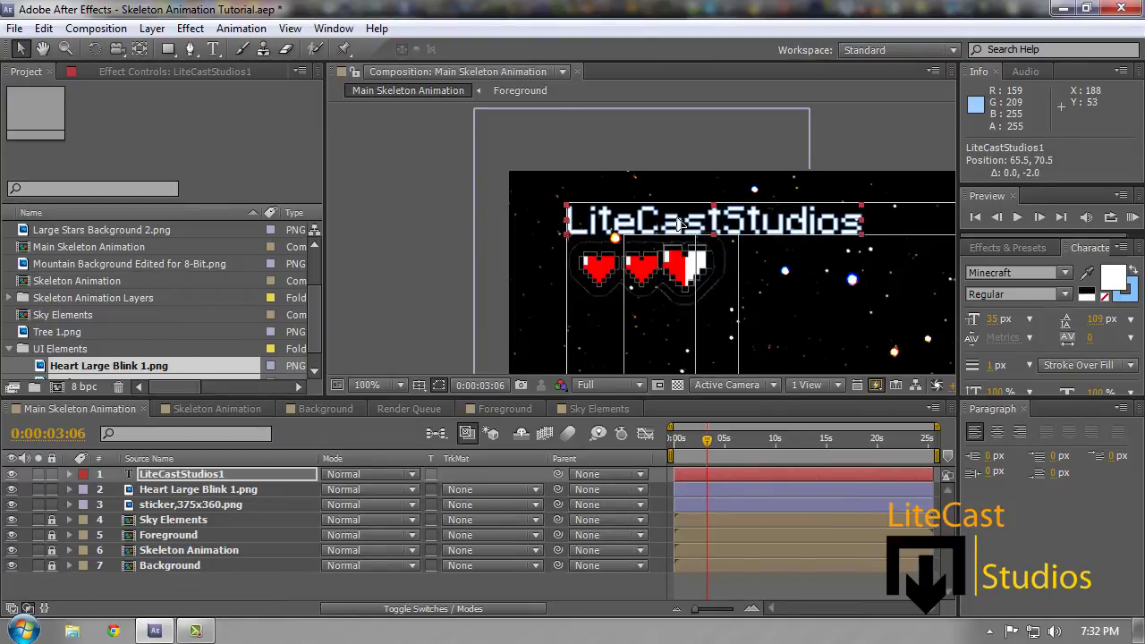
Rename the LiteCastStudios1 layer to LiteCastStudios
click(668, 124)
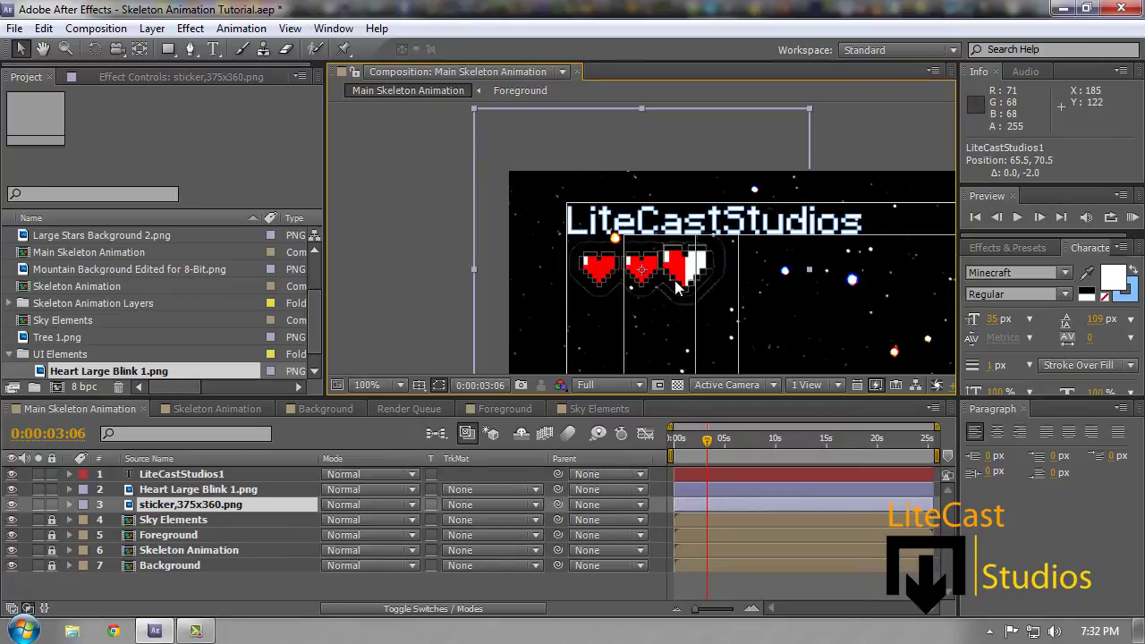
click(179, 492)
shift+click(182, 475)
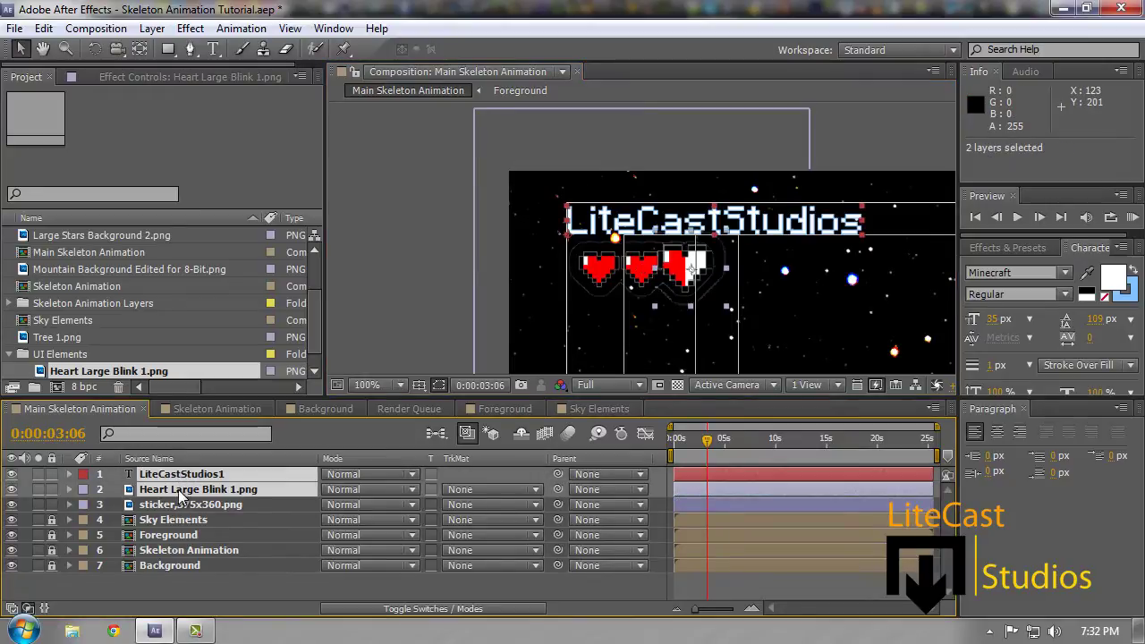
double_click(212, 474)
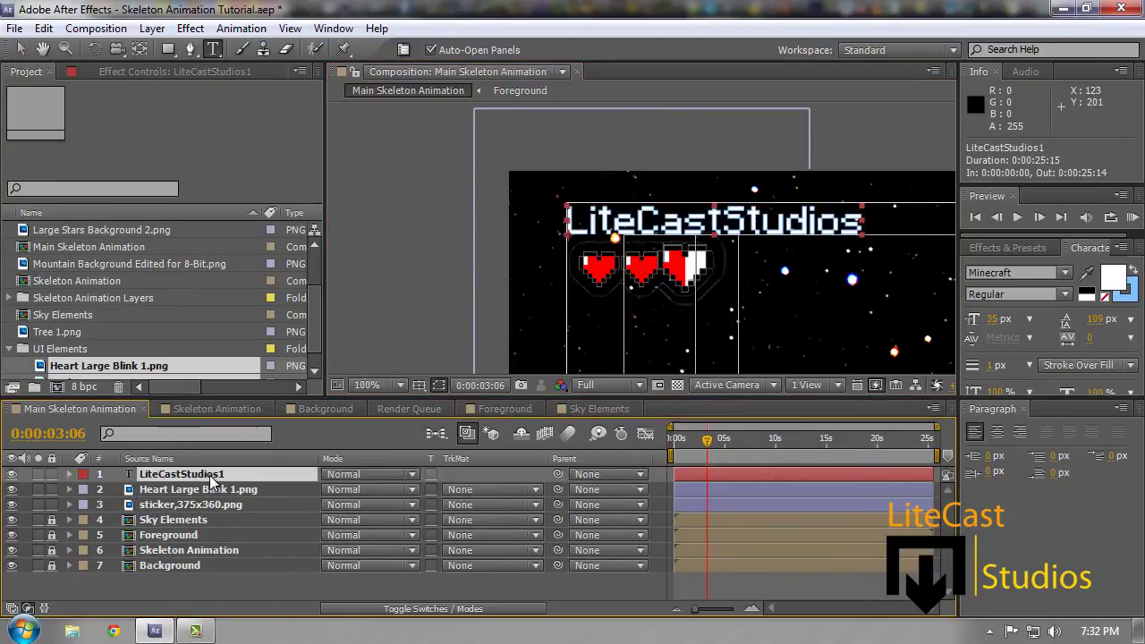
right_click(212, 480)
click(235, 612)
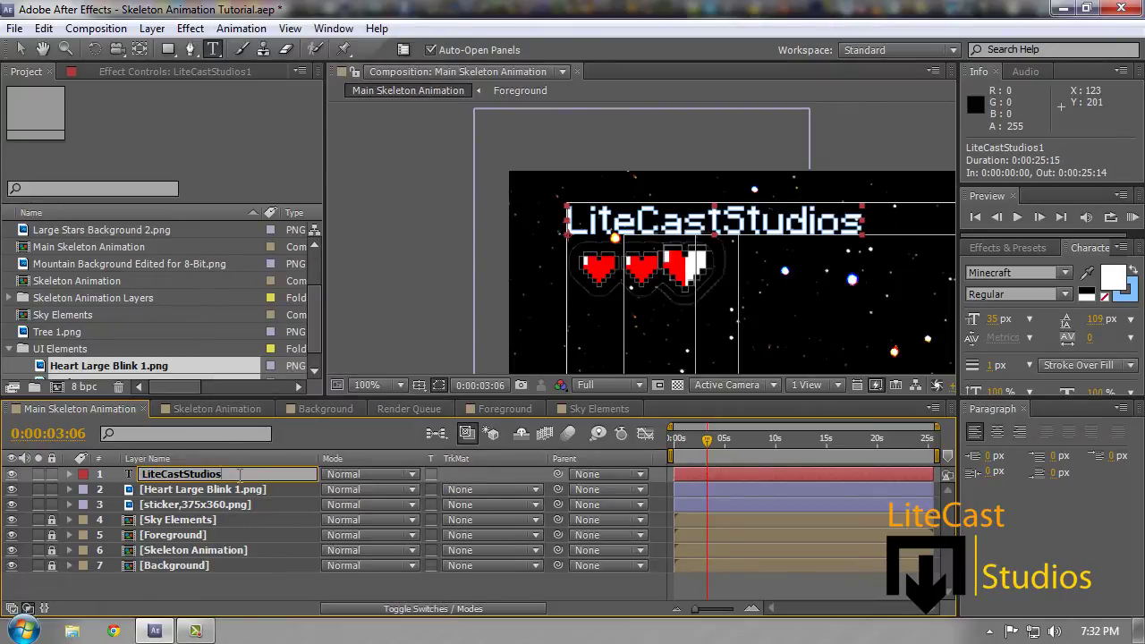
click(251, 506)
Move the Heart Large Blink 1.png and sticker layers together slightly lower
click(211, 492)
shift+click(203, 506)
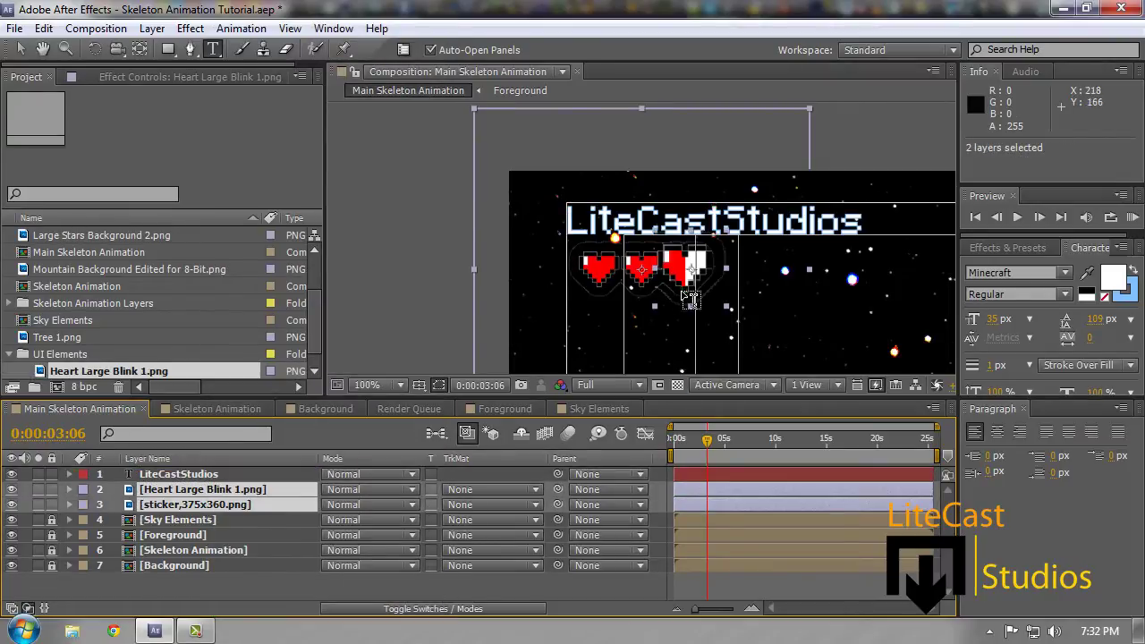
click(20, 48)
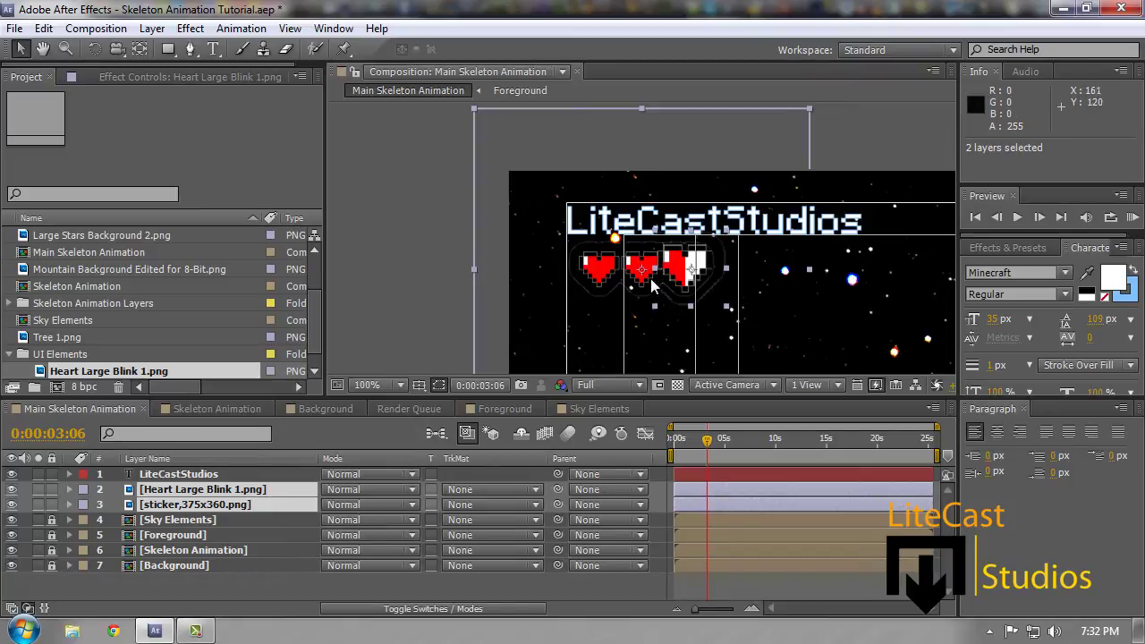
drag(652, 280, 650, 285)
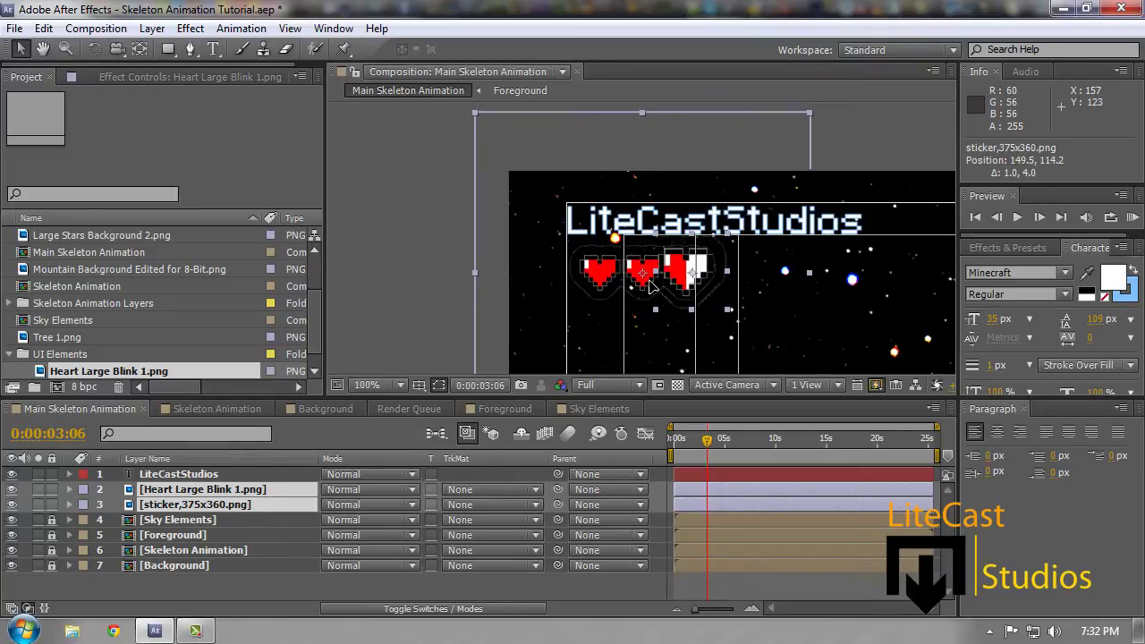
click(866, 127)
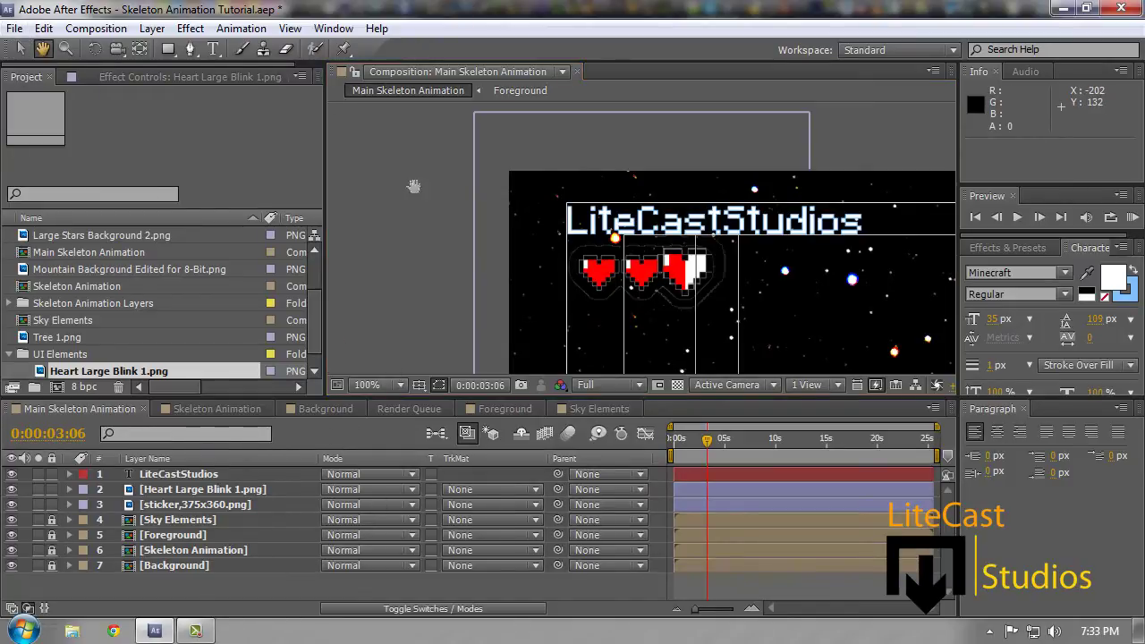
Pan across the starfield and type the score number as a new text layer near the top
click(42, 48)
drag(527, 139, 376, 160)
drag(810, 170, 465, 156)
click(213, 48)
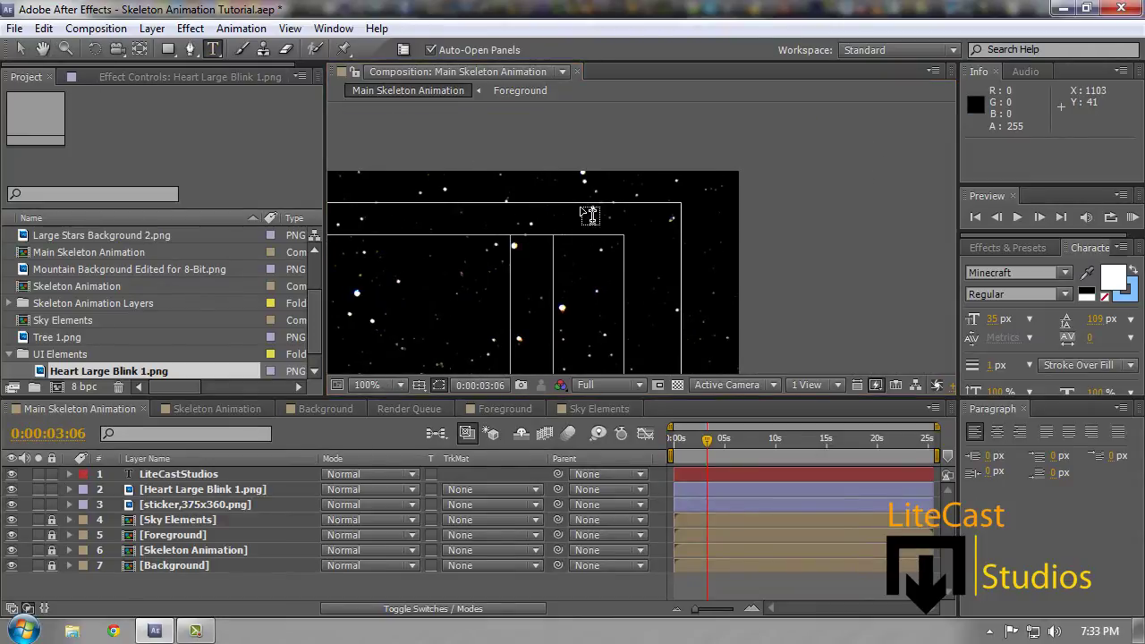
click(560, 212)
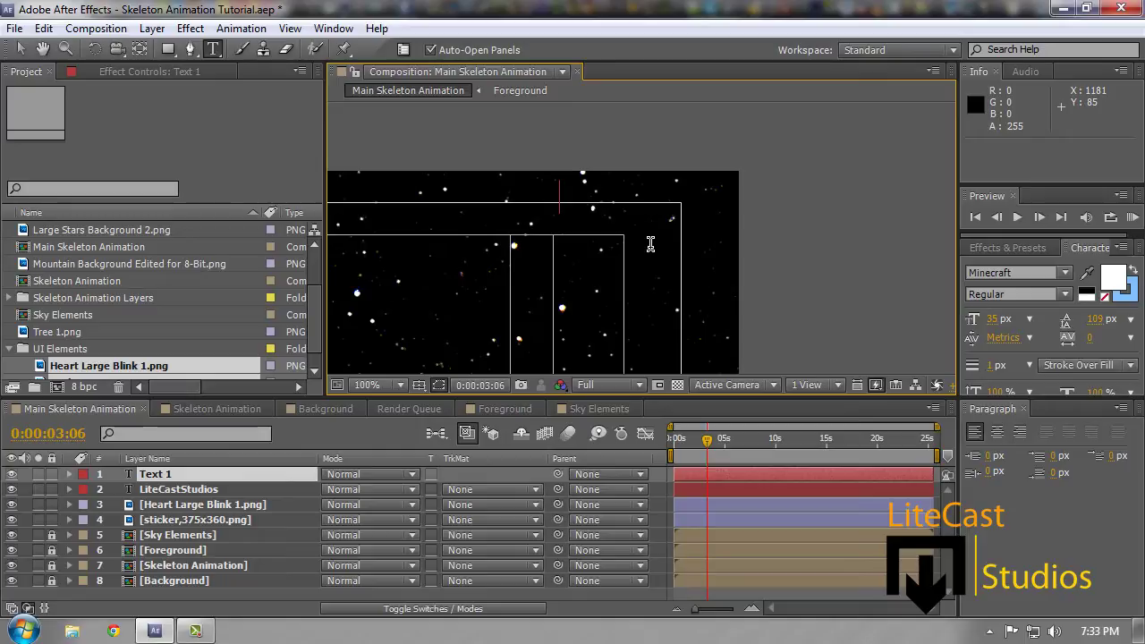
text(0008)
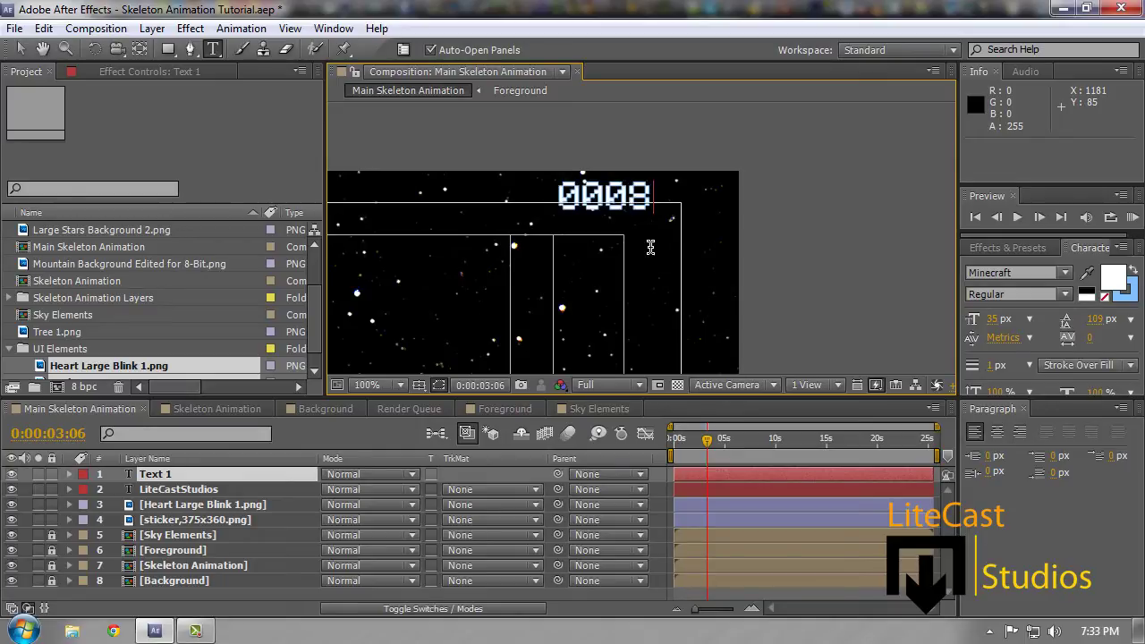
text(146)
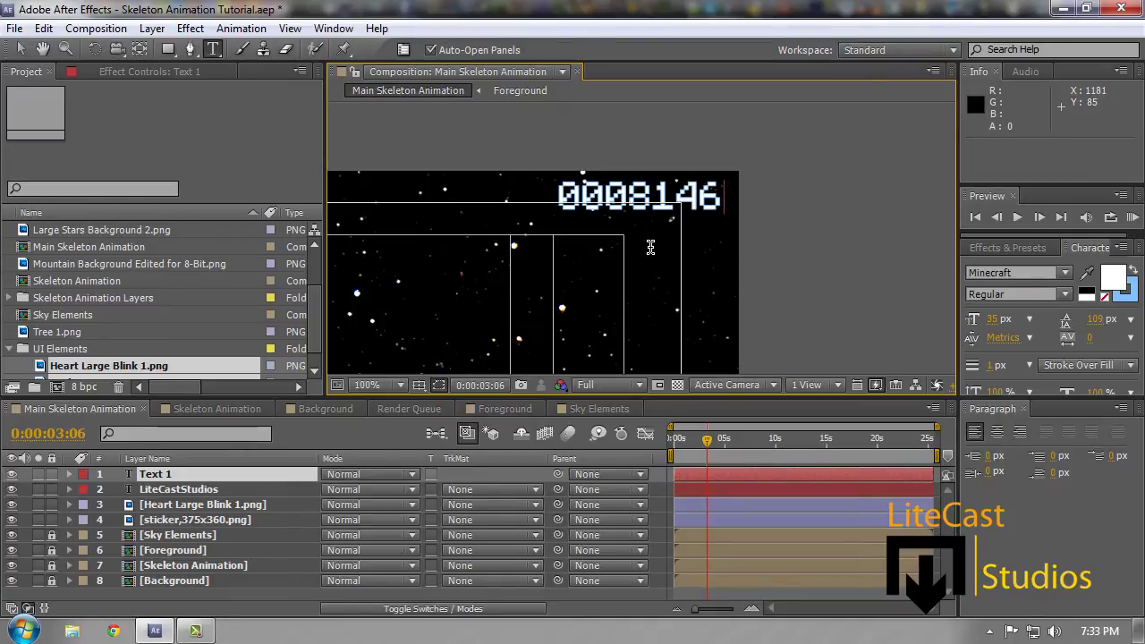
text(327)
key(Escape)
Set the 000814627 score to 45 px, move it to 912, 115, and place a new Text 1 layer
key(v)
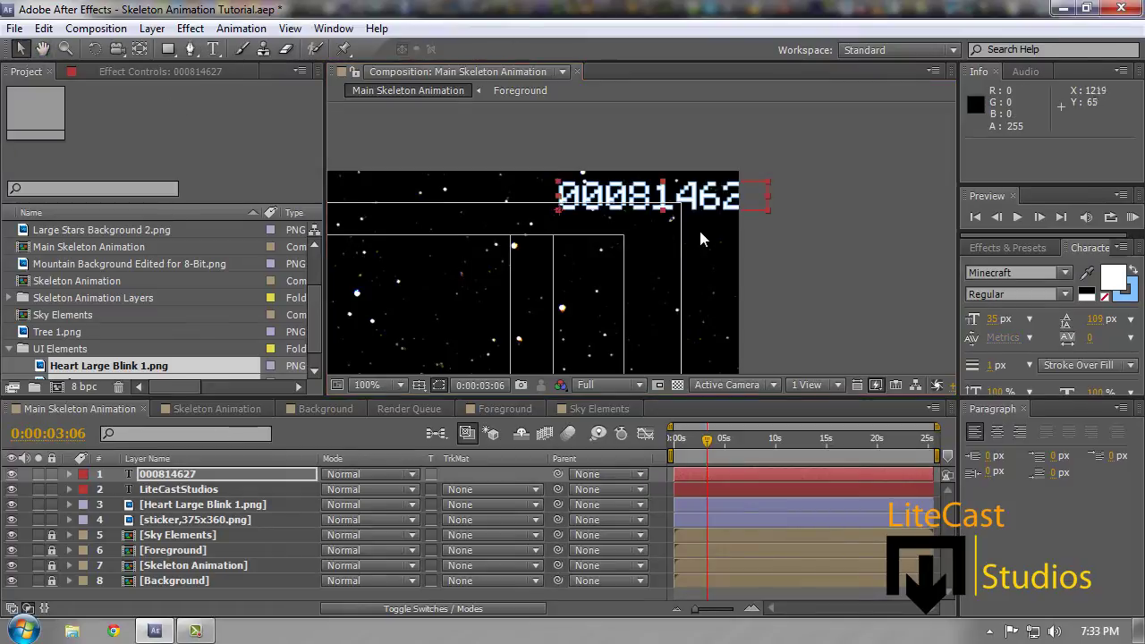
drag(672, 208, 596, 254)
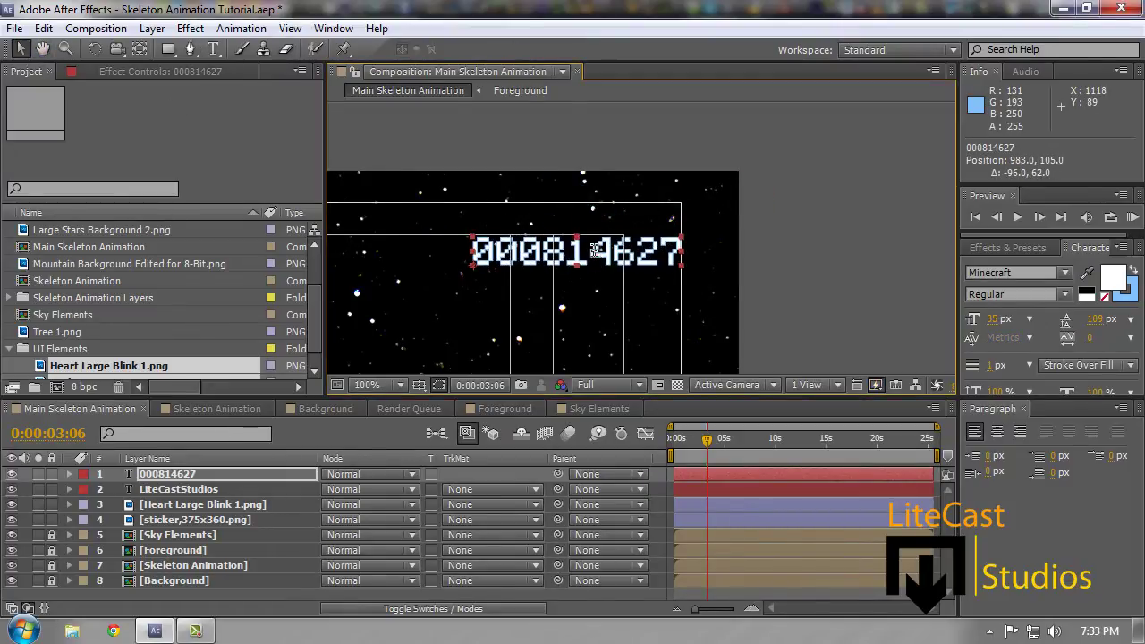
double_click(596, 254)
mouse_move(998, 328)
mouse_down()
mouse_move(1020, 328)
mouse_move(1007, 327)
mouse_up()
click(20, 49)
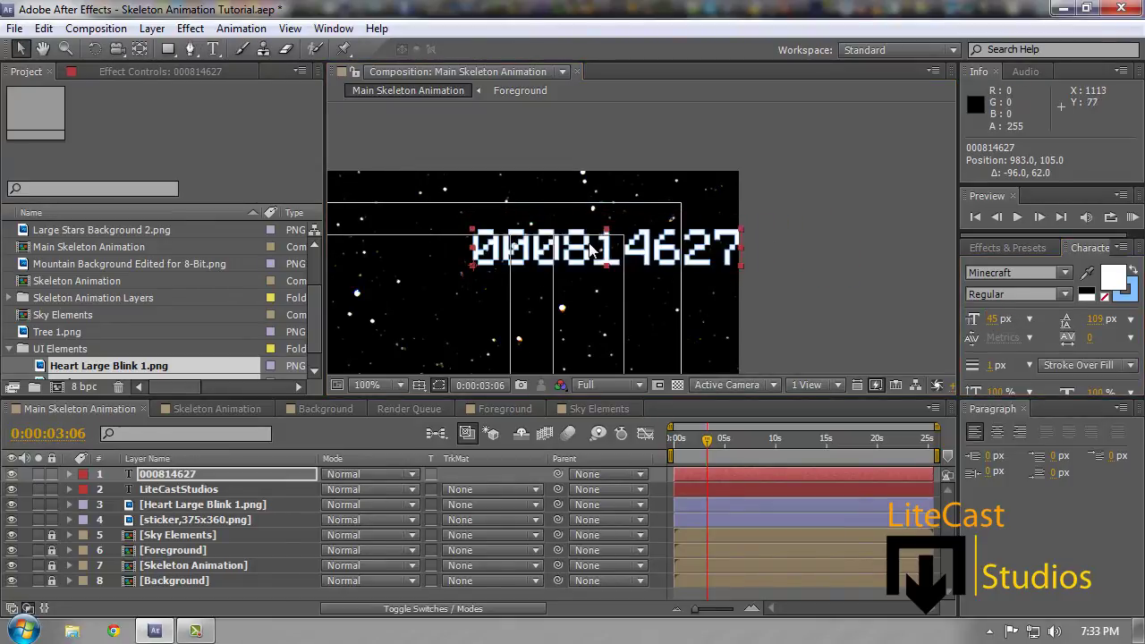
drag(580, 248, 525, 258)
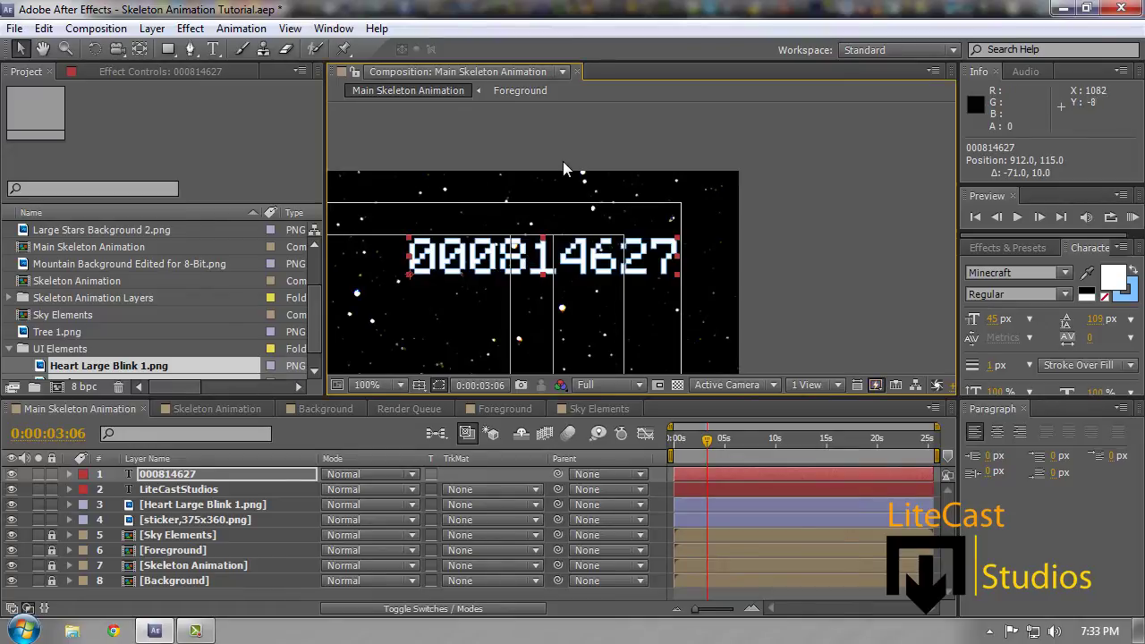
click(563, 161)
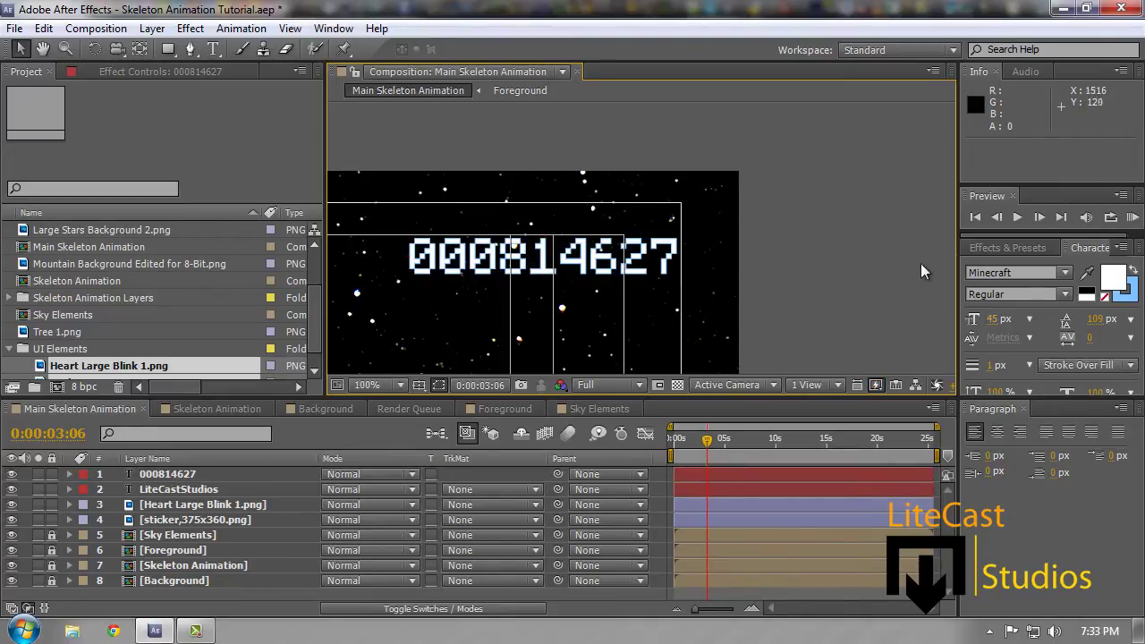
click(213, 49)
click(574, 213)
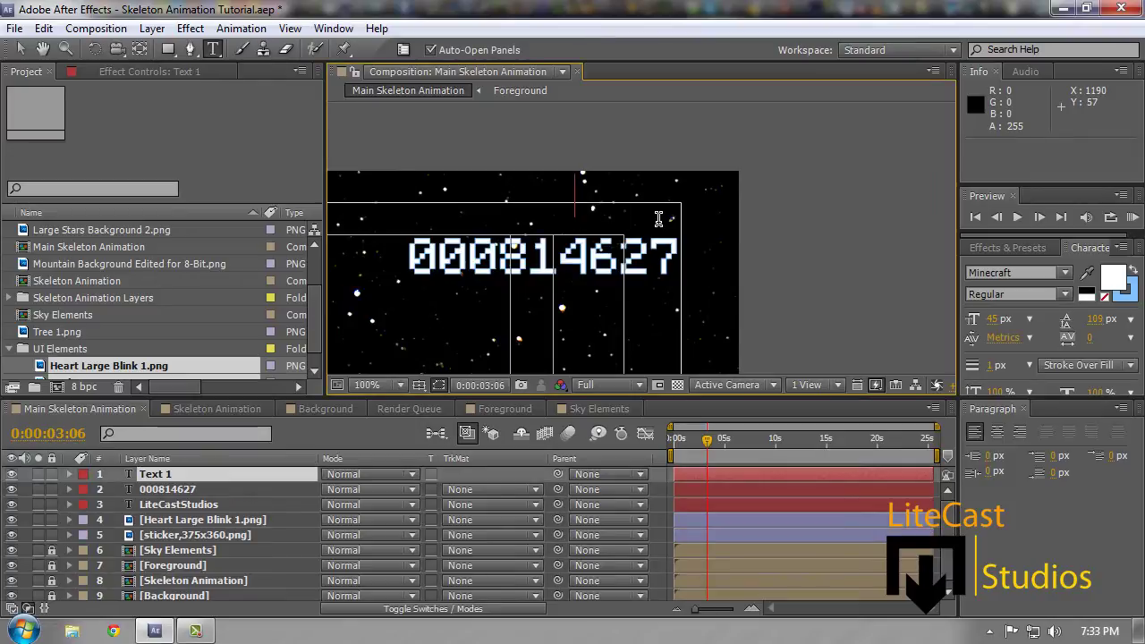
Type SCORE, set it to 35 px, and place it above 000814627 at 1084, 69
text(SCORE)
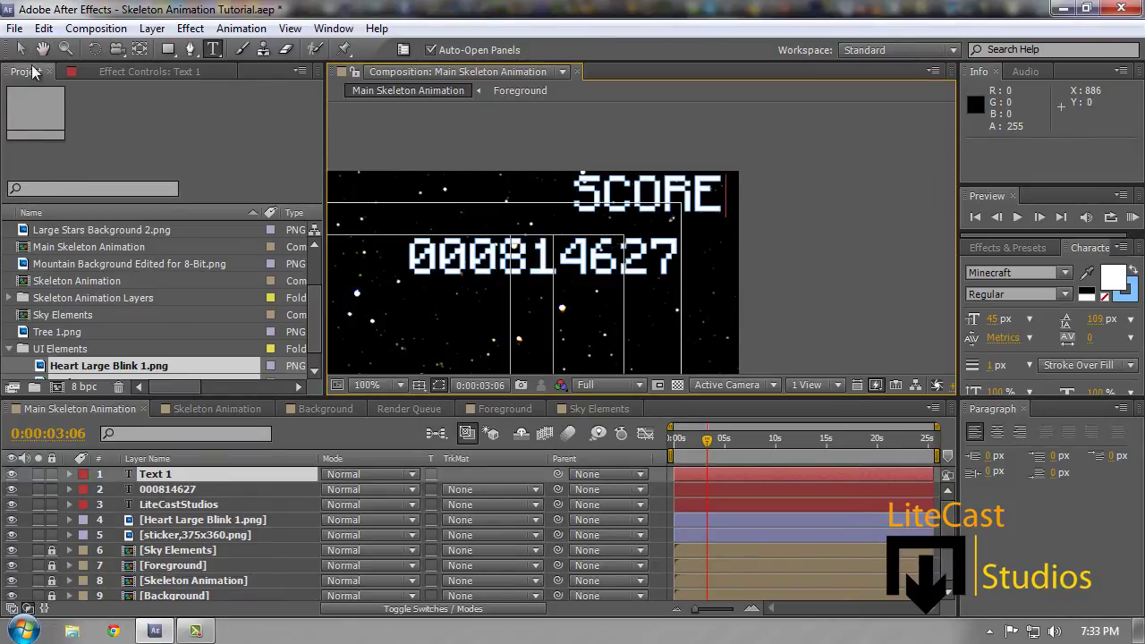
double_click(654, 190)
click(994, 318)
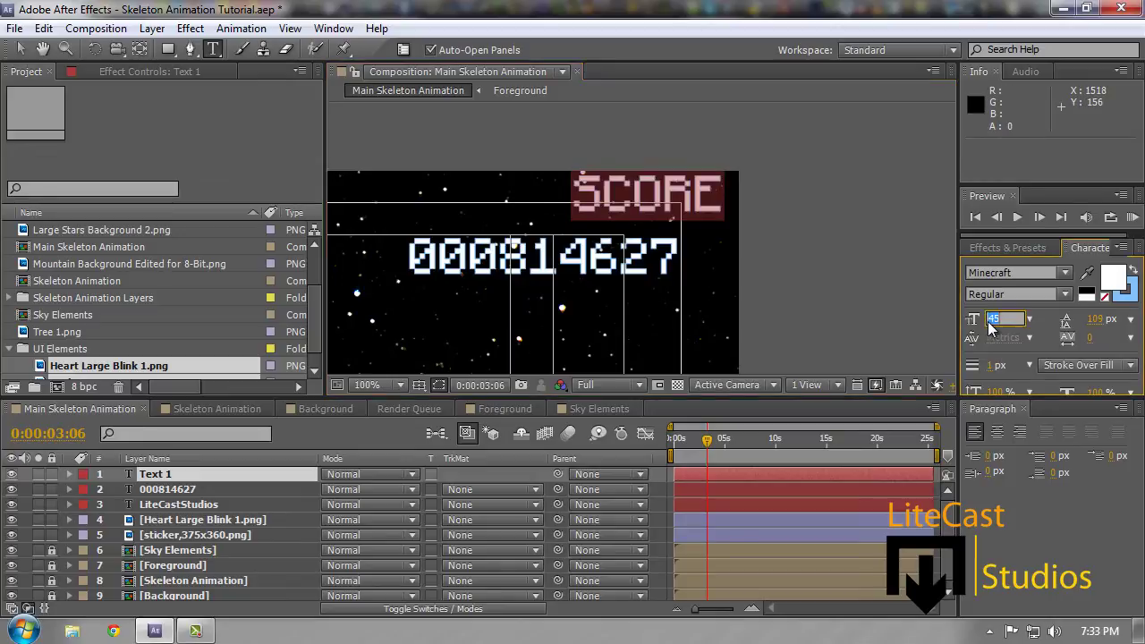
text(35)
key(Return)
click(20, 49)
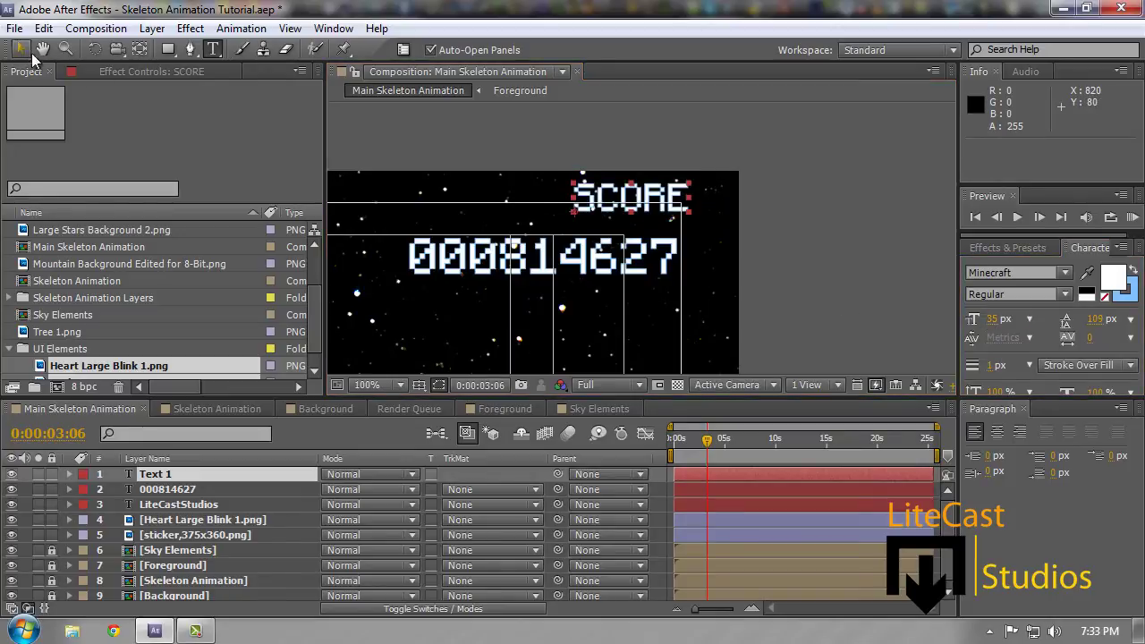
drag(626, 208, 616, 224)
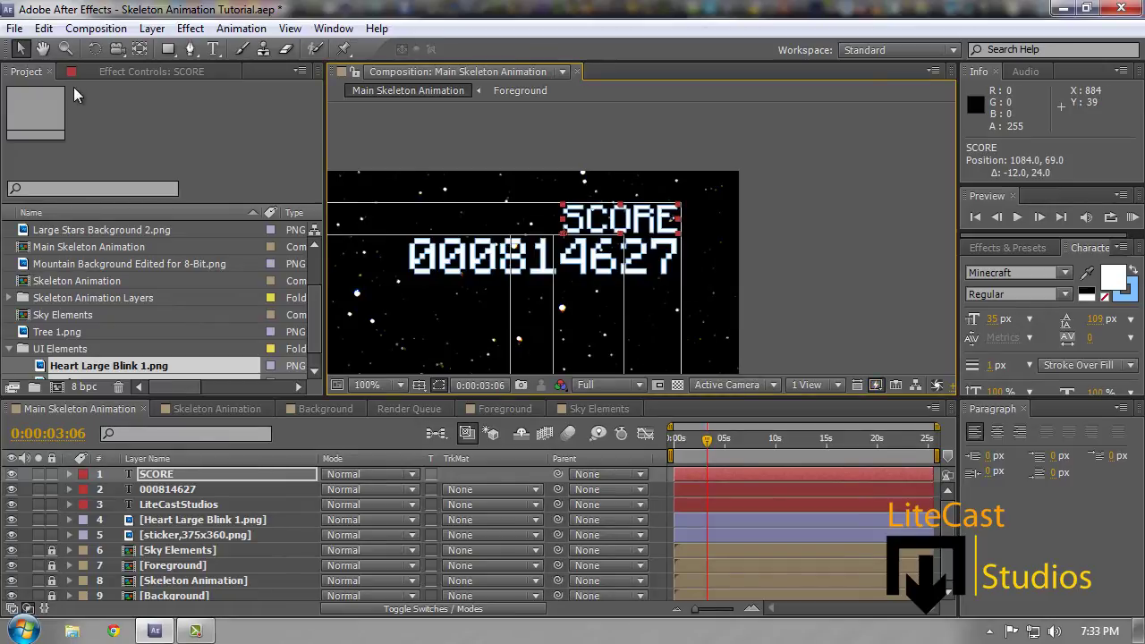
key(comma)
click(549, 183)
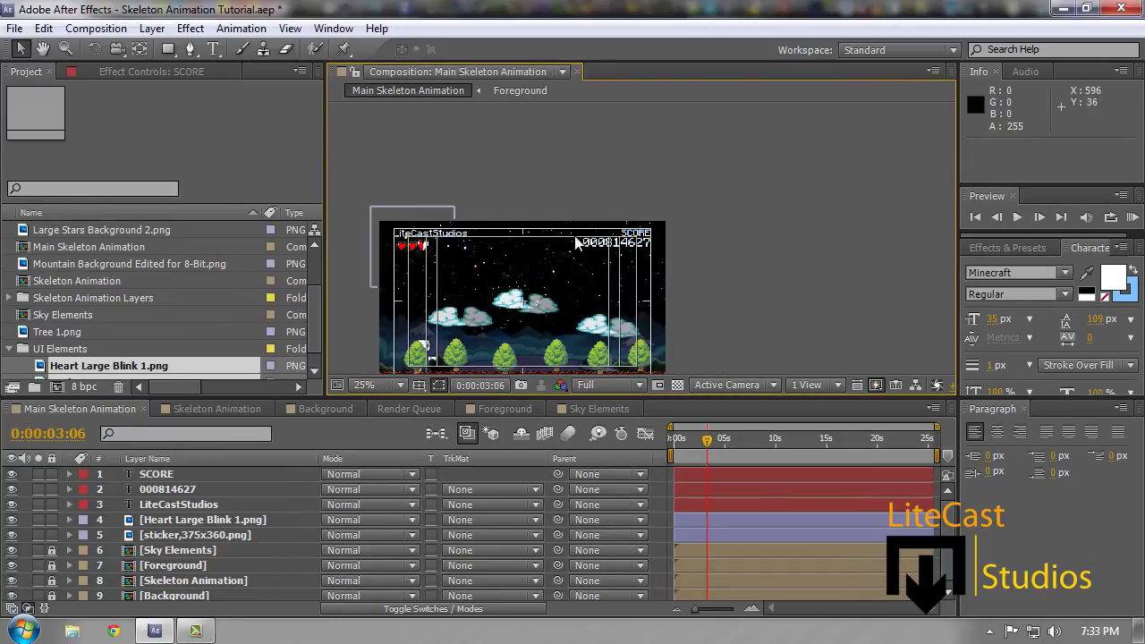
At 0:00:02:09, nudge the LiteCastStudios title 2 px right above the hearts
key(period)
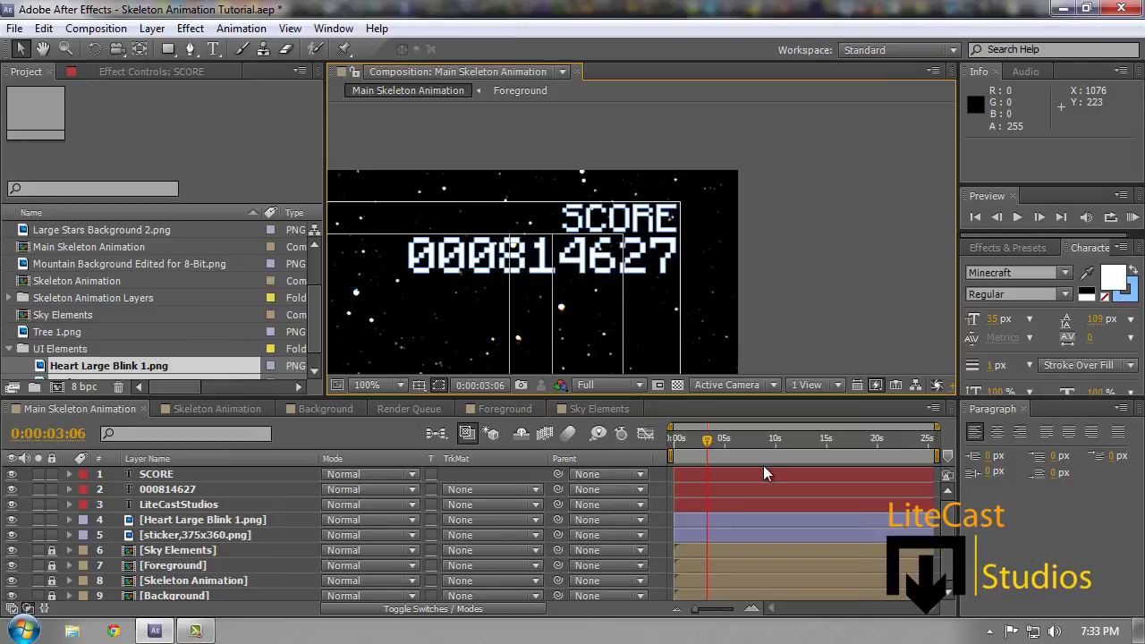
click(698, 446)
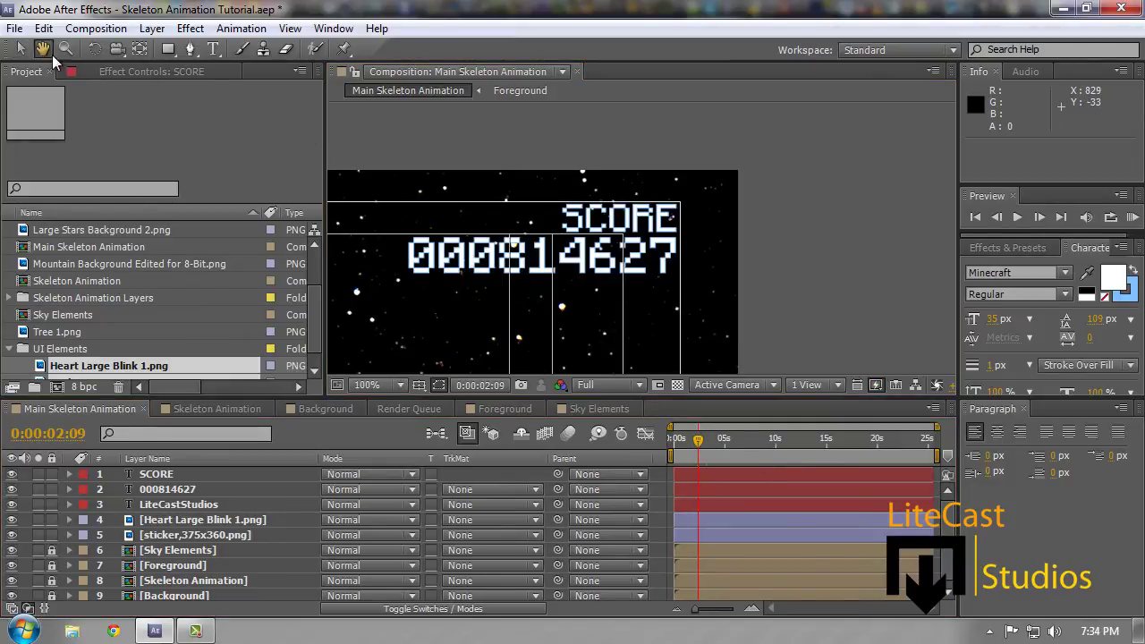
key(h)
drag(722, 128, 989, 145)
drag(450, 170, 695, 141)
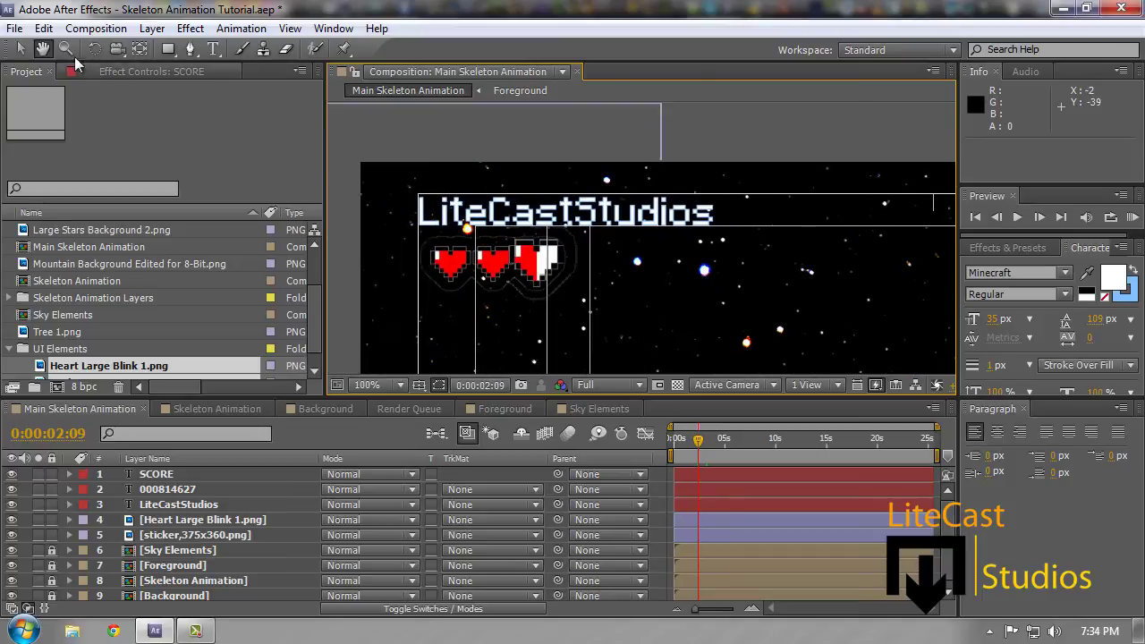
click(20, 49)
drag(489, 220, 491, 220)
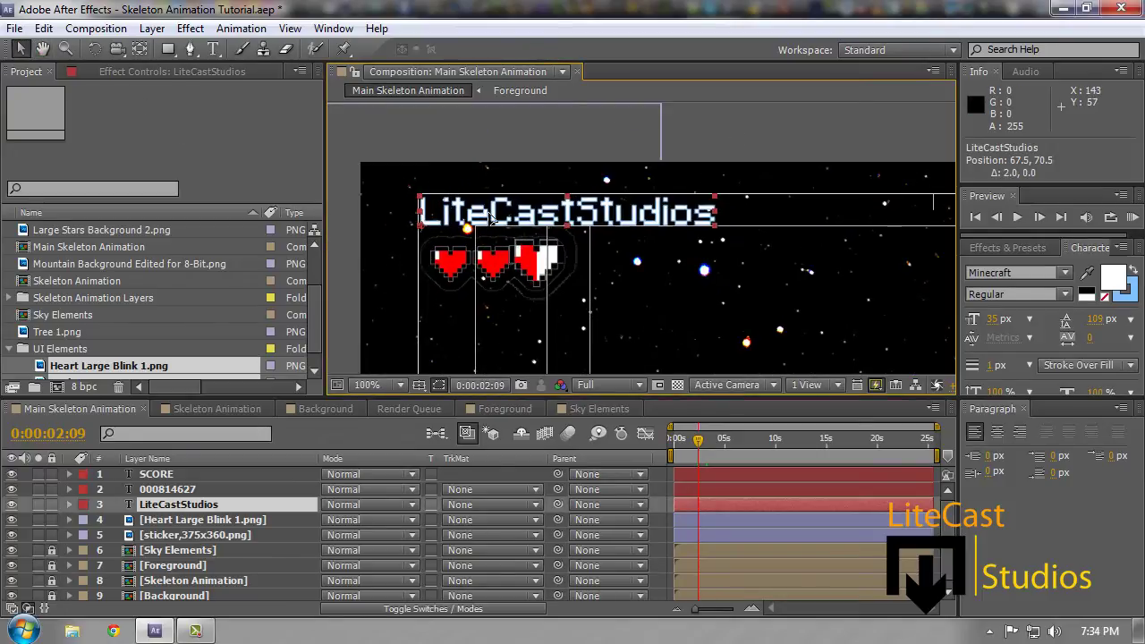
click(754, 159)
Set the viewer magnification to Fit up to 100% and select the sticker,375x360.png layer
click(45, 51)
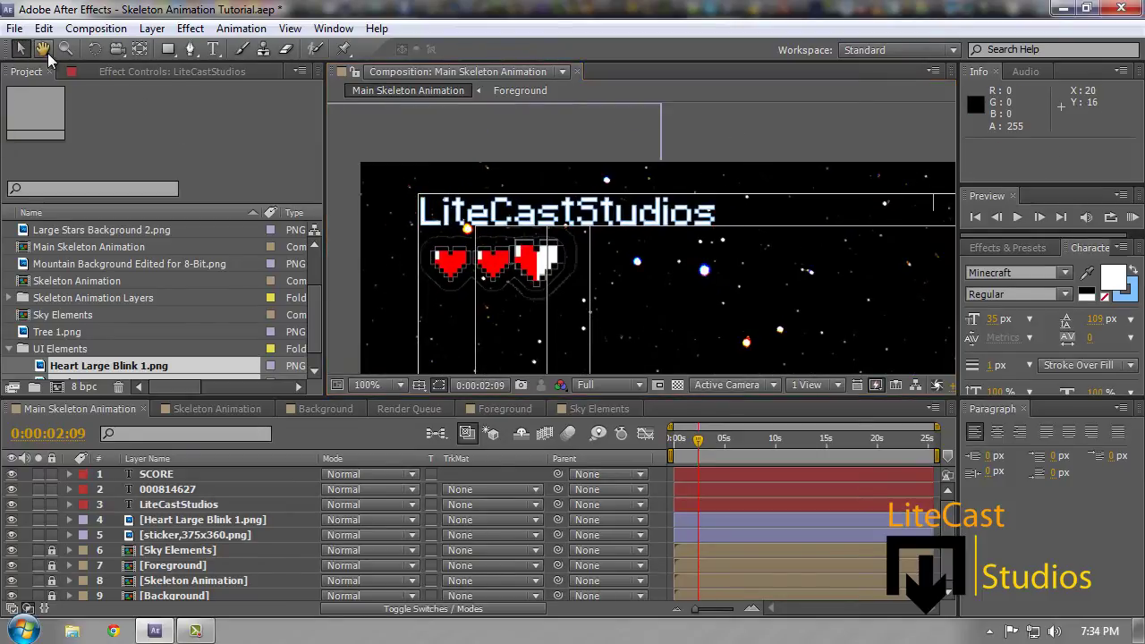
scroll(675, 237, down, 4)
click(394, 383)
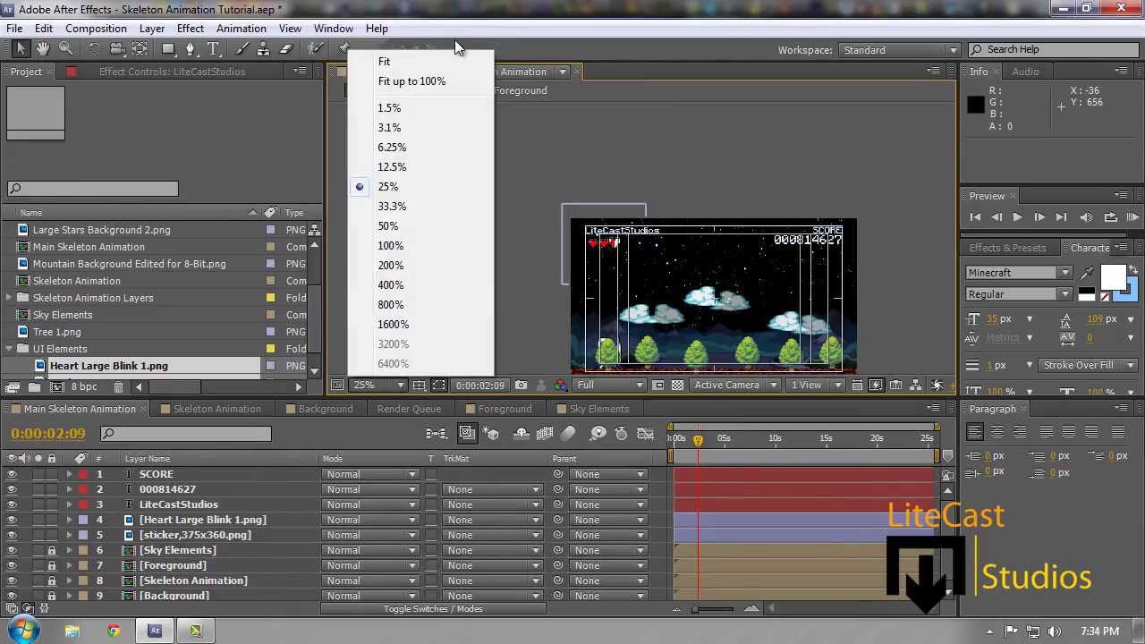
click(445, 78)
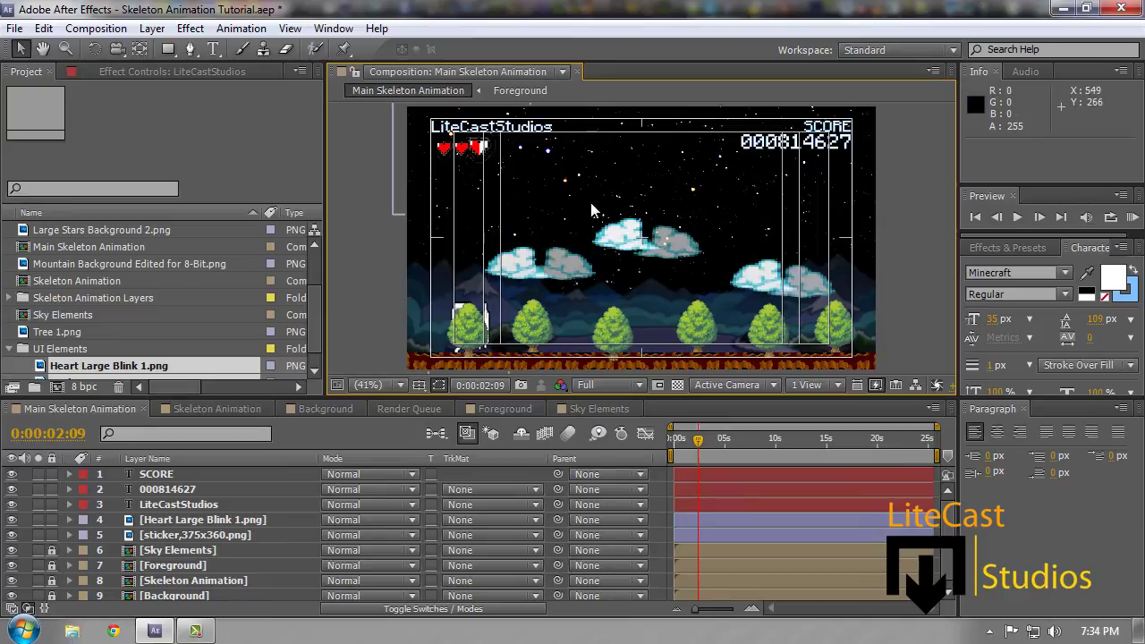
click(186, 535)
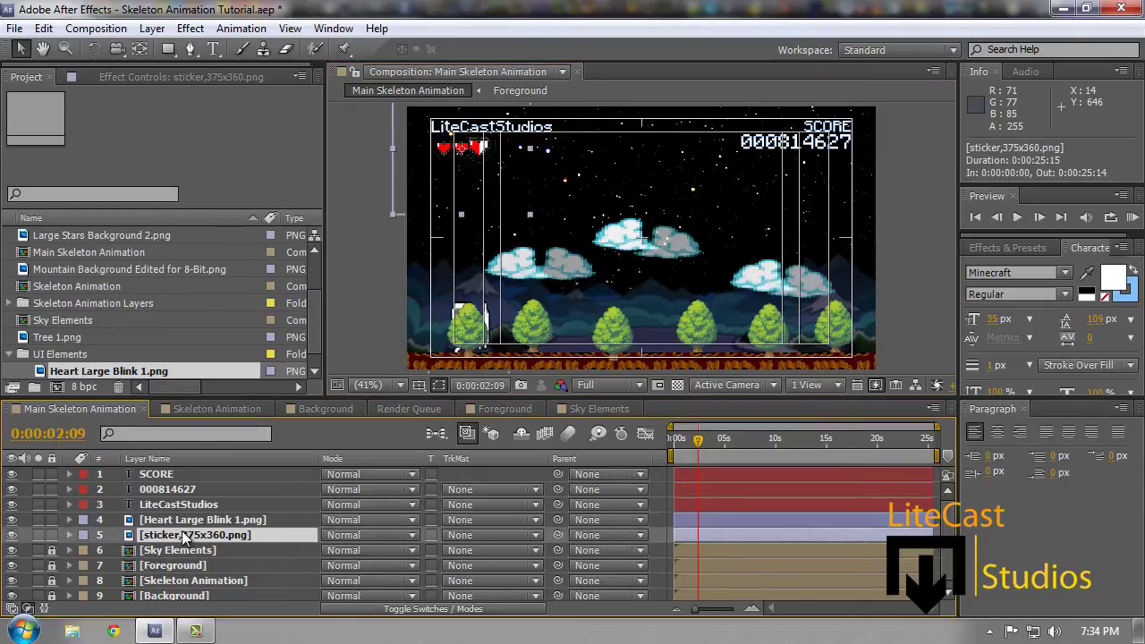
Copy the five HUD layers from SCORE to the sticker
ctrl+click(155, 475)
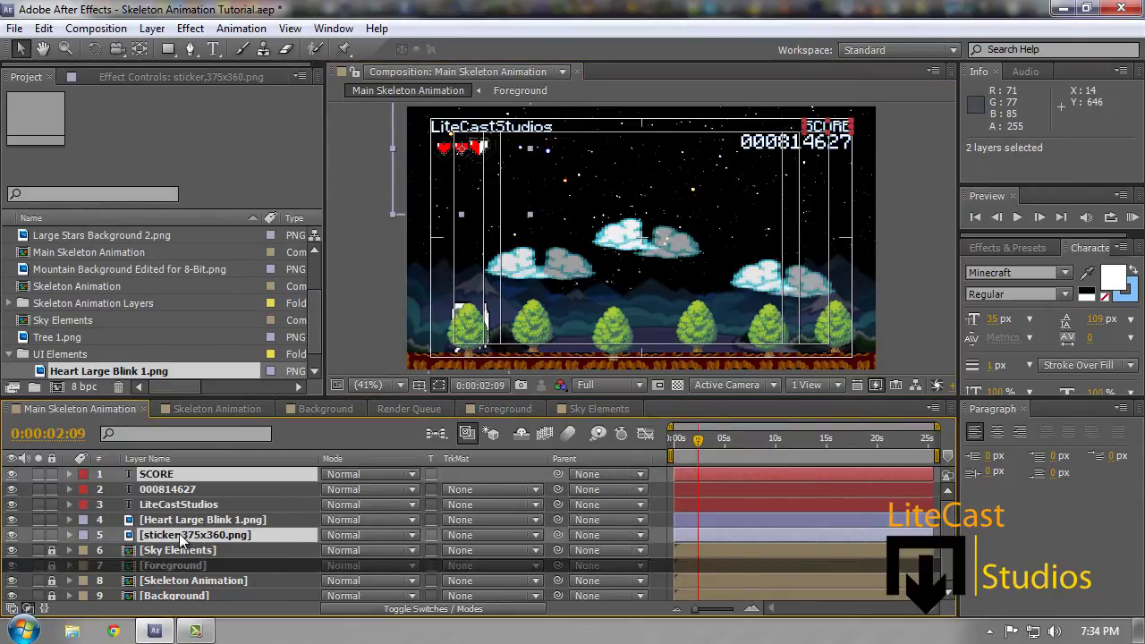
click(193, 537)
shift+click(156, 480)
key(ctrl+c)
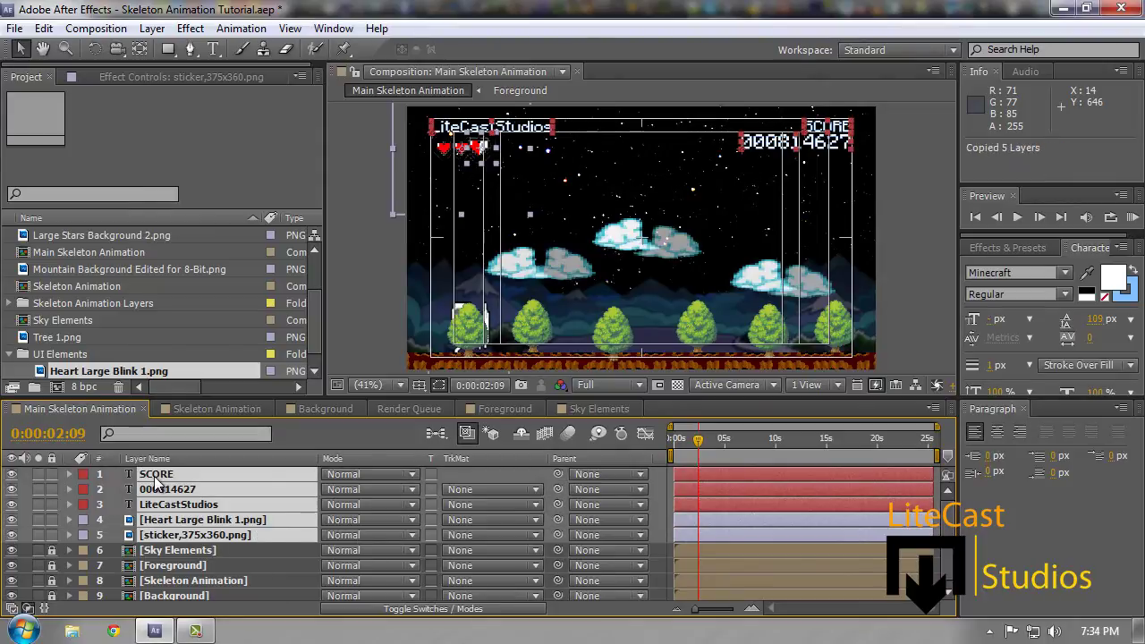
Create a new UI Elements composition, 1280x720, lasting 0:00:25:15
click(54, 388)
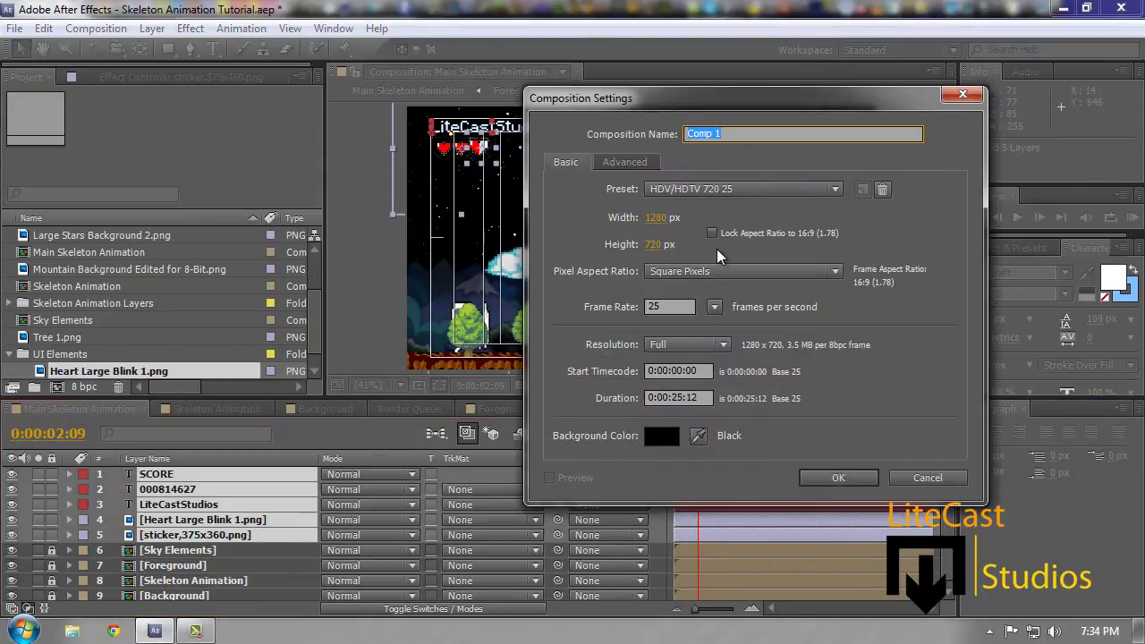
text(UI Elements)
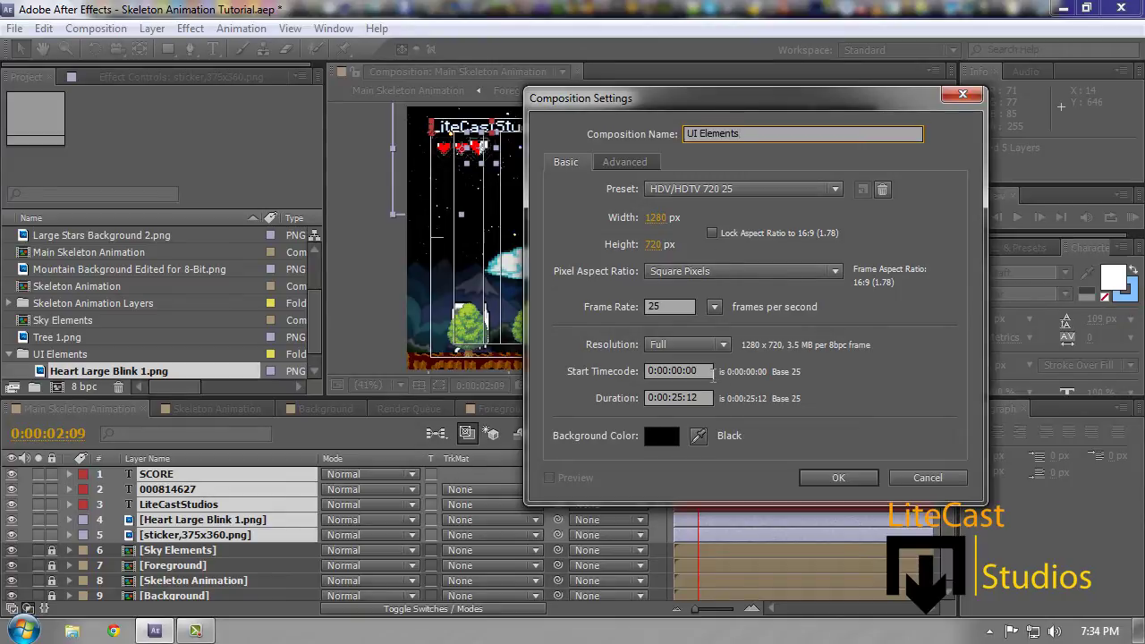
drag(707, 402, 692, 402)
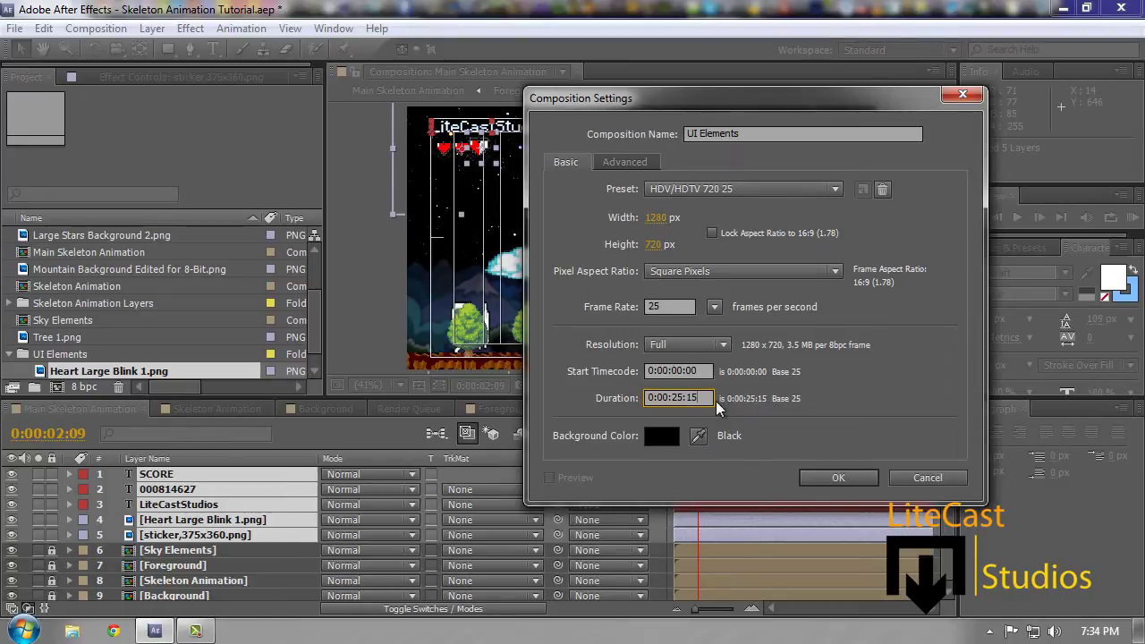
click(836, 476)
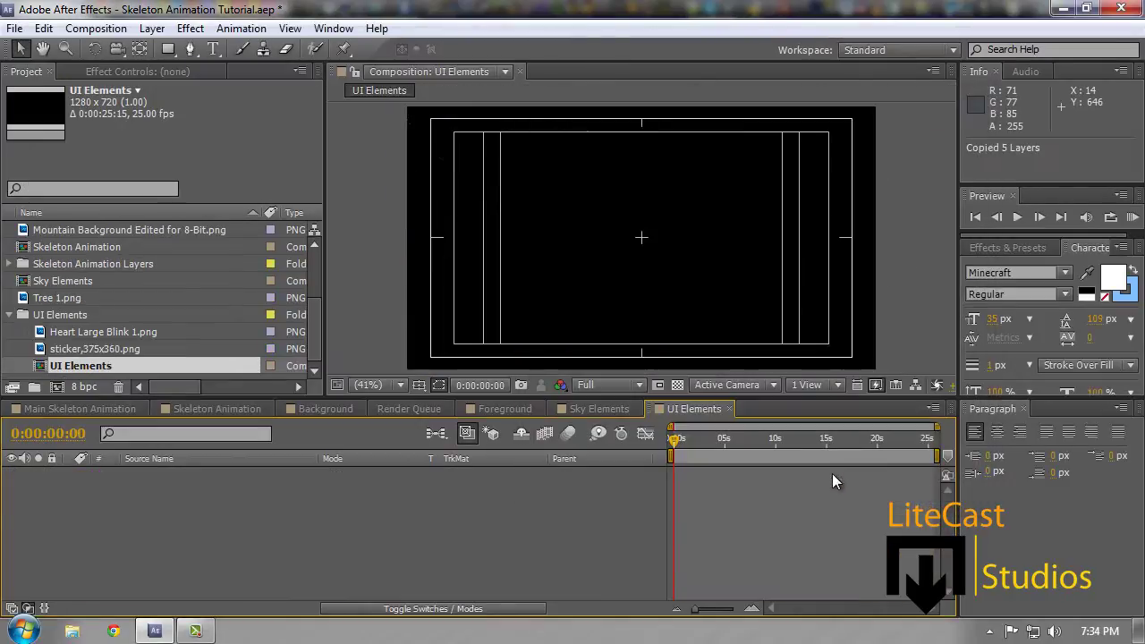
Paste the five HUD layers into UI Elements and inspect the sticker's Transform properties
key(ctrl+v)
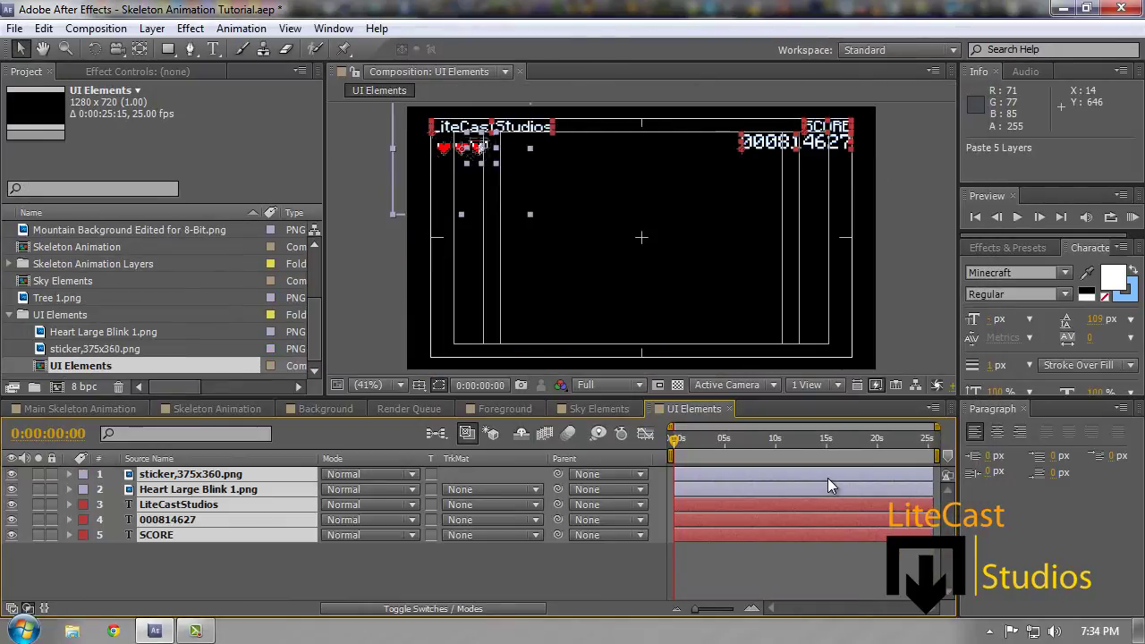
key(F2)
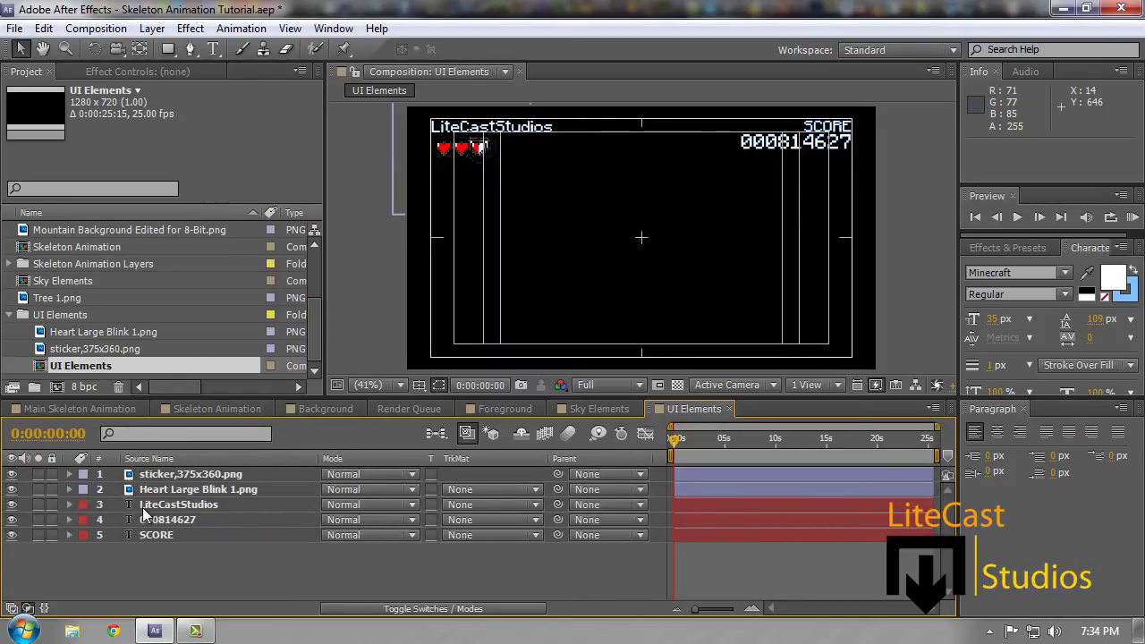
click(67, 474)
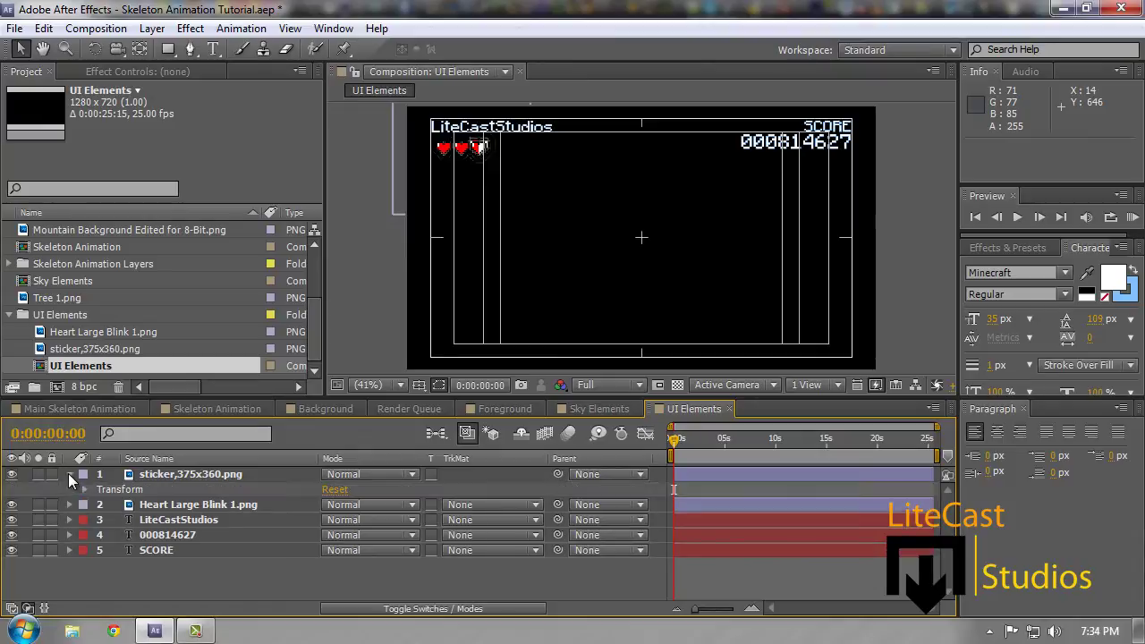
click(82, 490)
click(83, 490)
Move SCORE to the top of the layer stack and lock the sticker layer
click(480, 154)
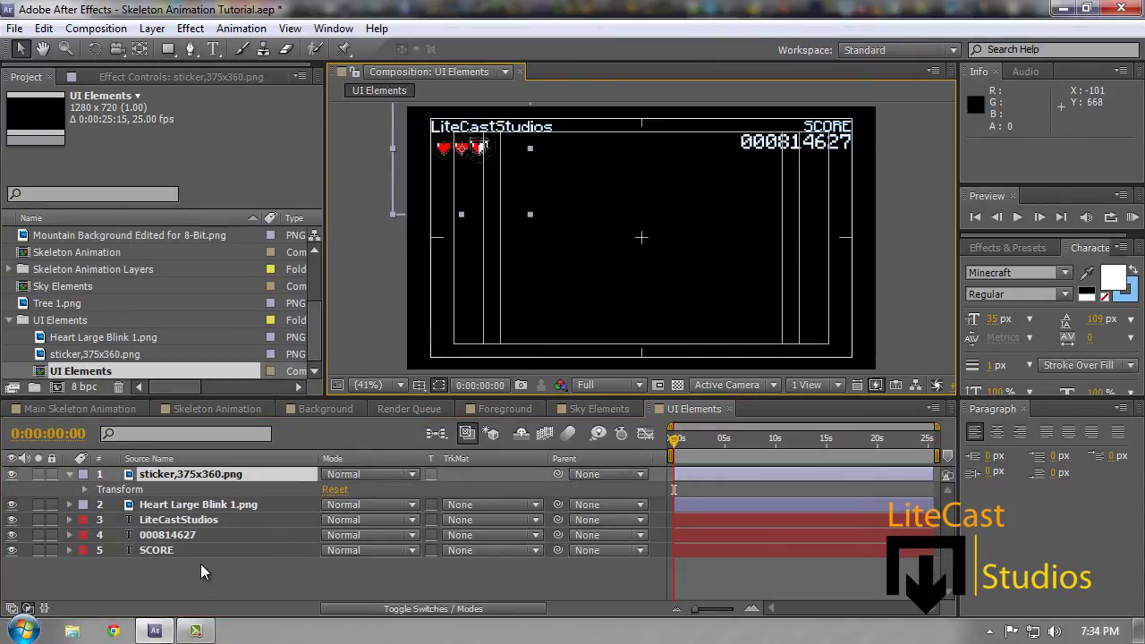
click(183, 550)
drag(184, 550, 201, 522)
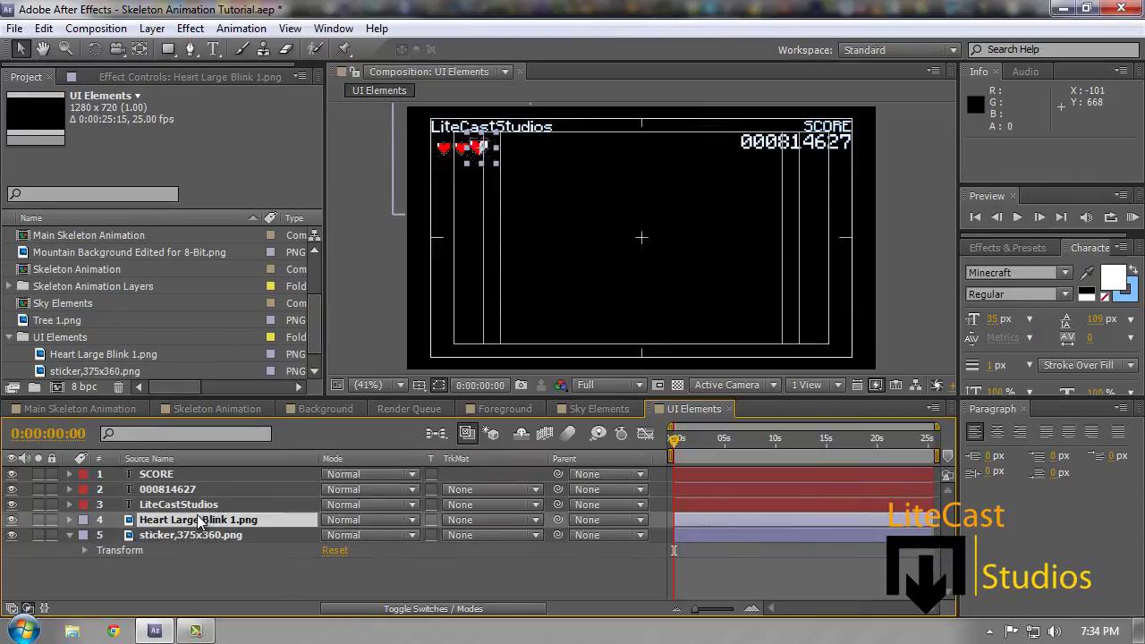
click(238, 568)
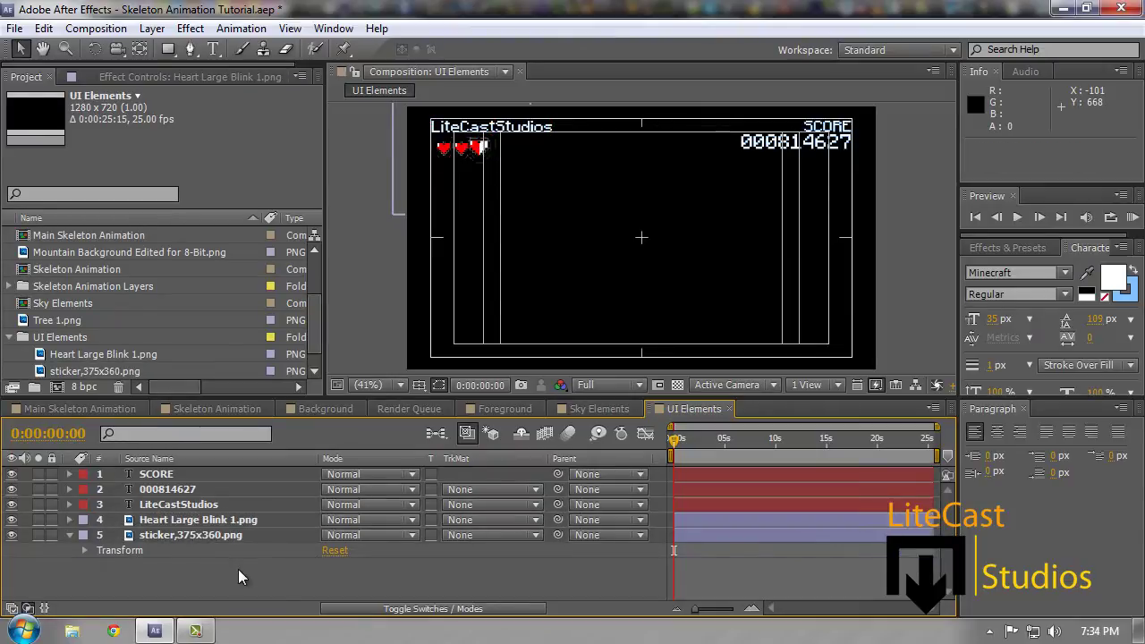
click(72, 535)
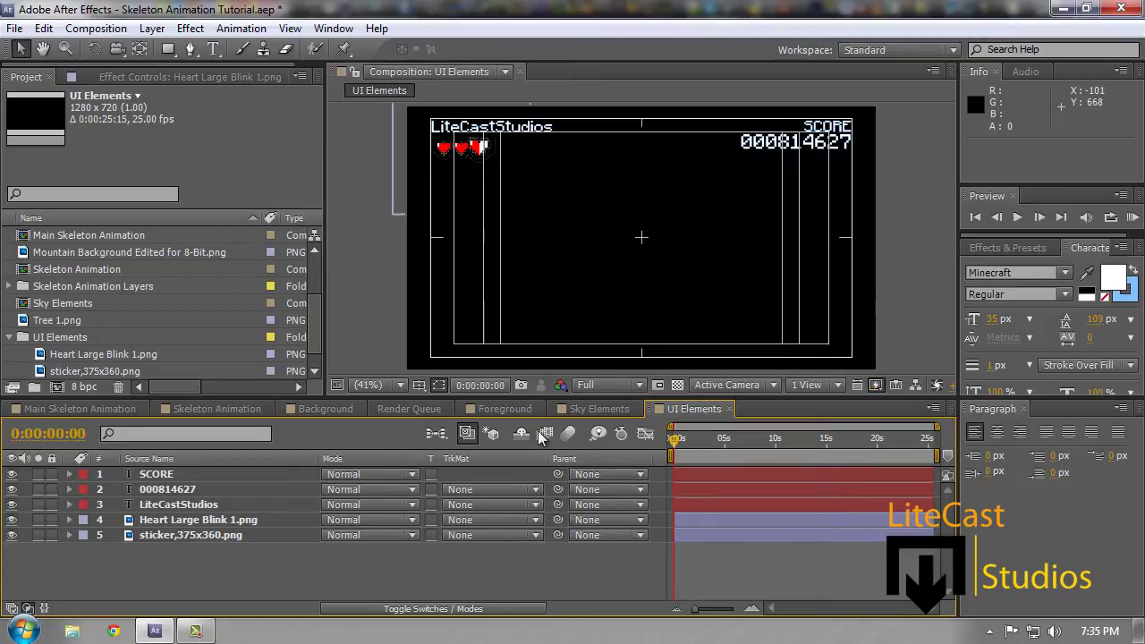
click(472, 159)
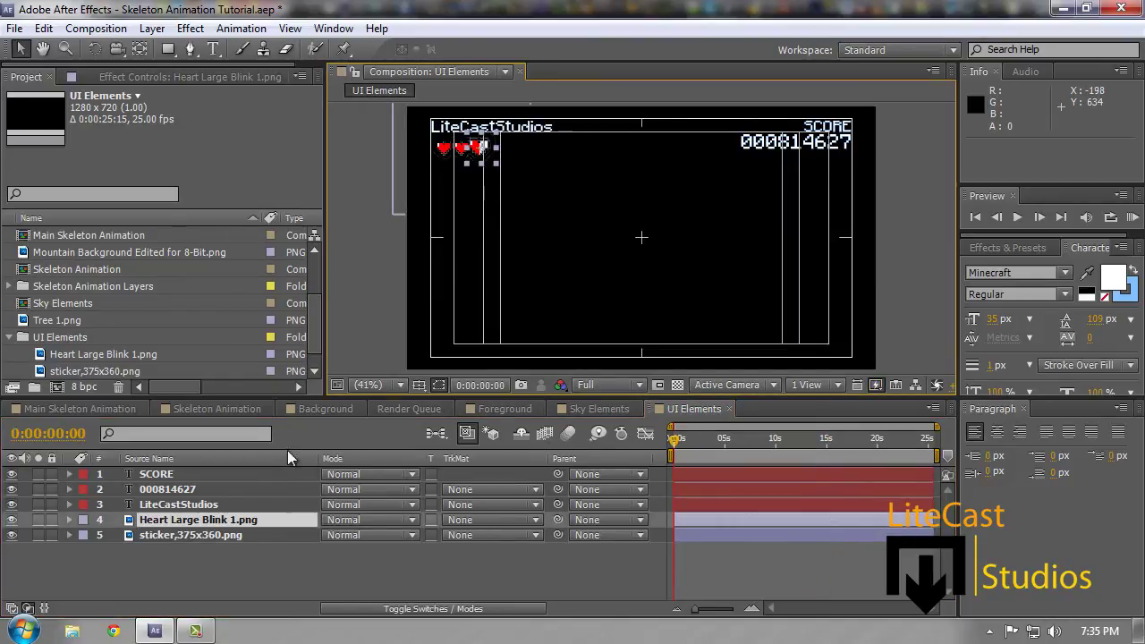
click(179, 535)
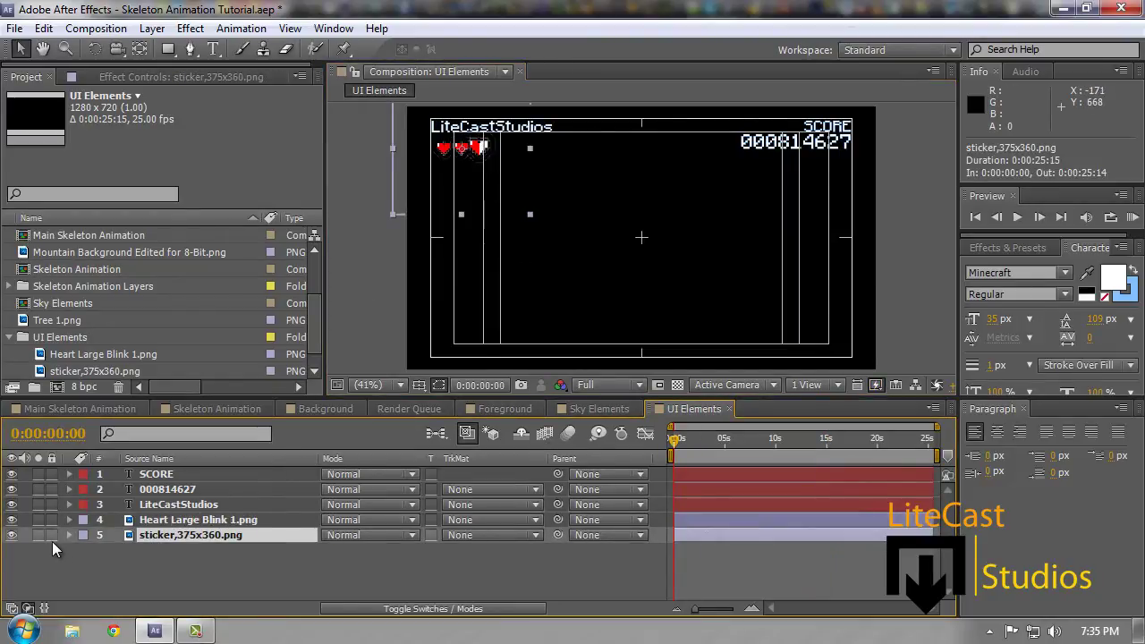
click(52, 535)
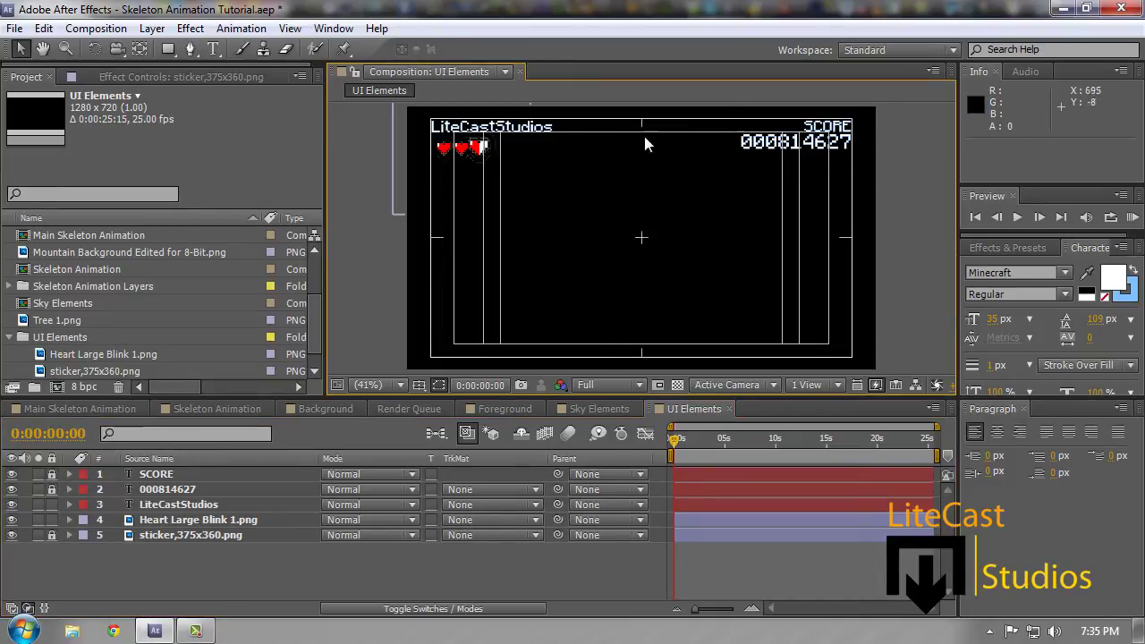
Lock the LiteCastStudios text, drag the heart and sticker layers to the top, and lock the sticker
click(480, 161)
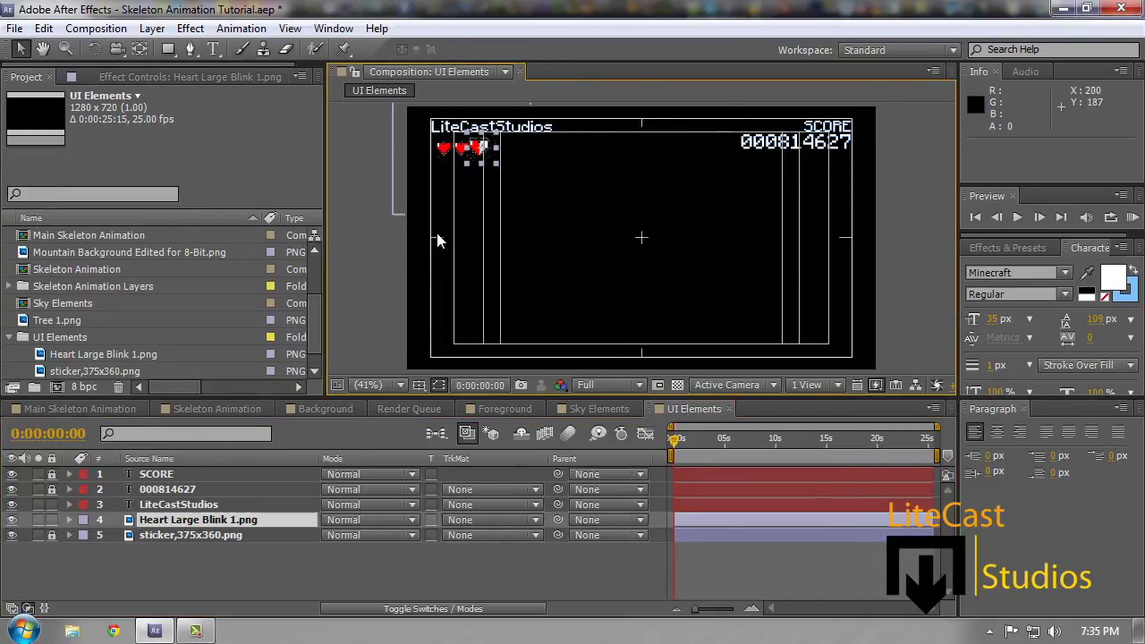
click(496, 143)
key(F2)
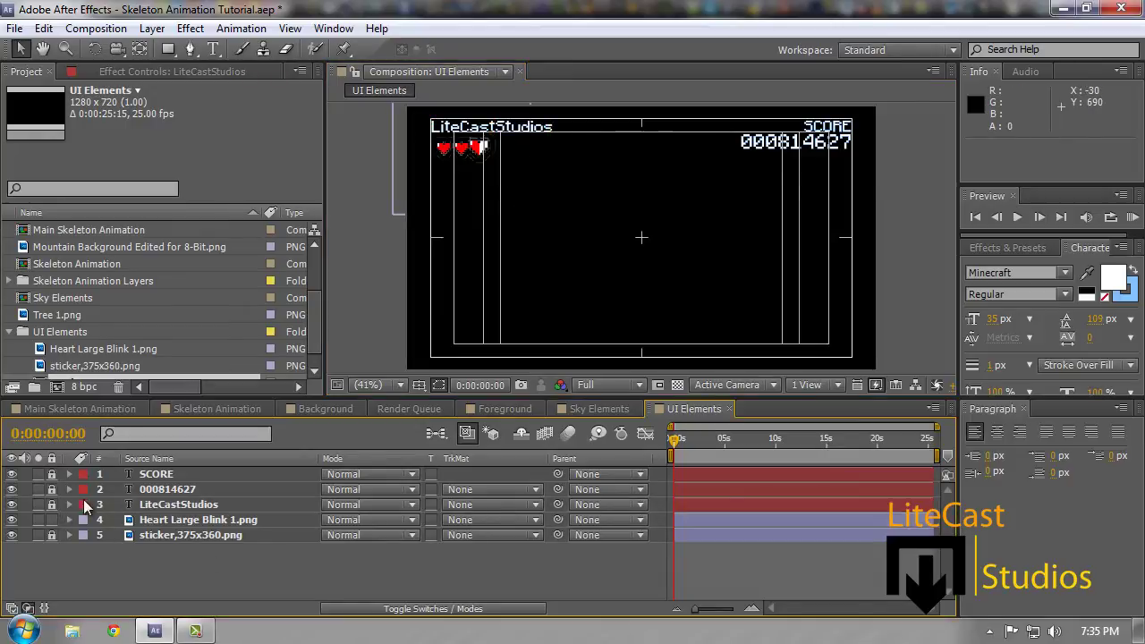
click(168, 523)
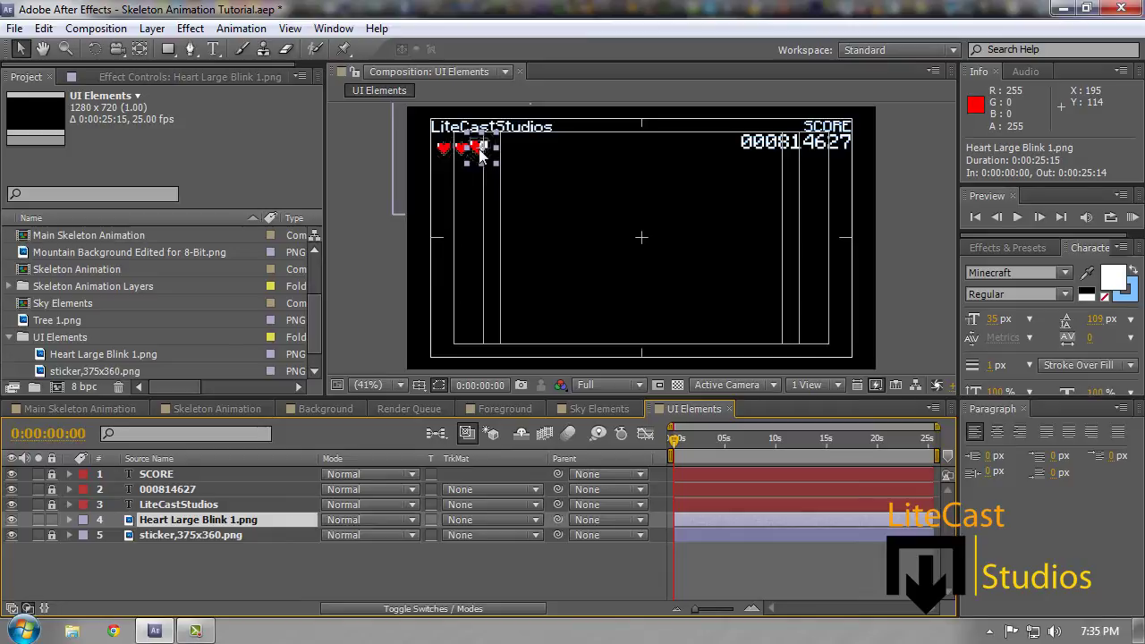
ctrl+click(212, 525)
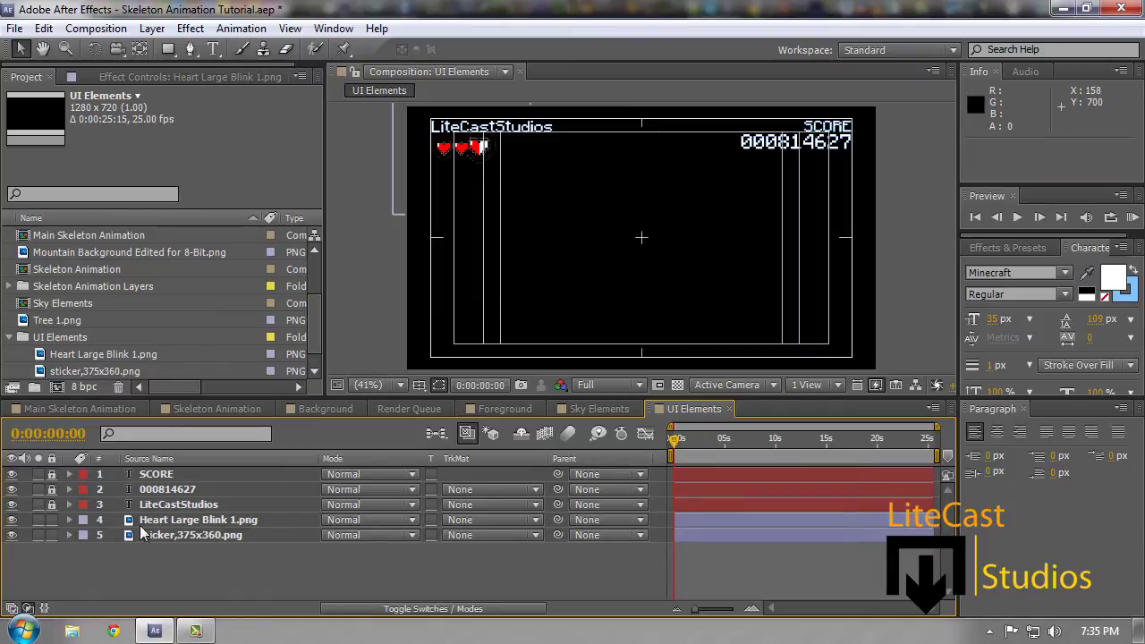
click(174, 535)
shift+click(170, 520)
double_click(170, 520)
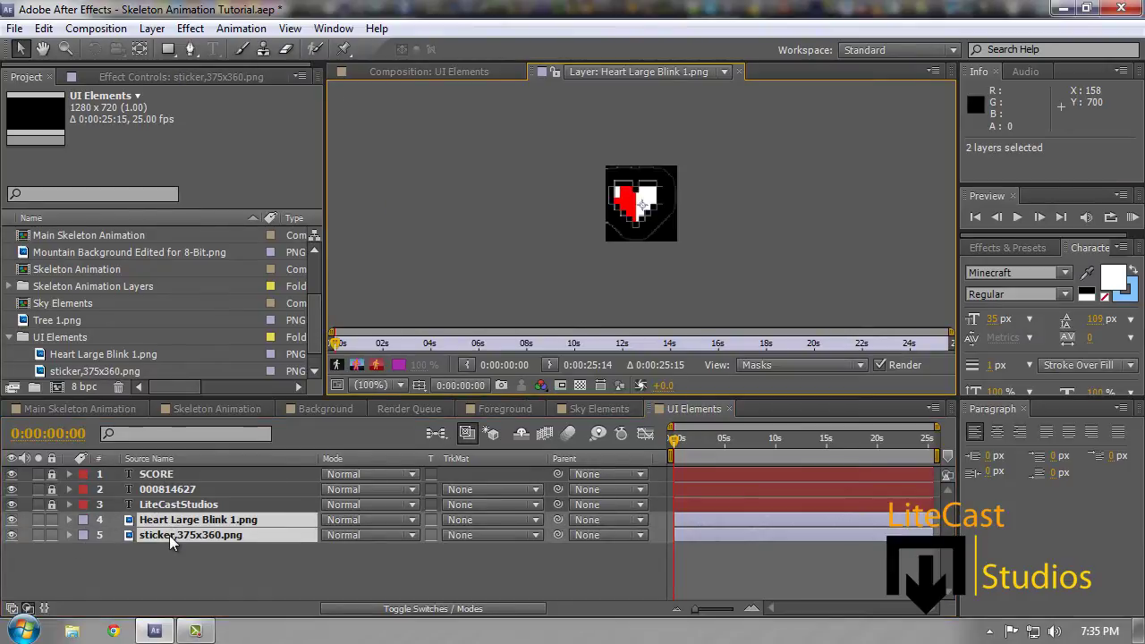
click(739, 71)
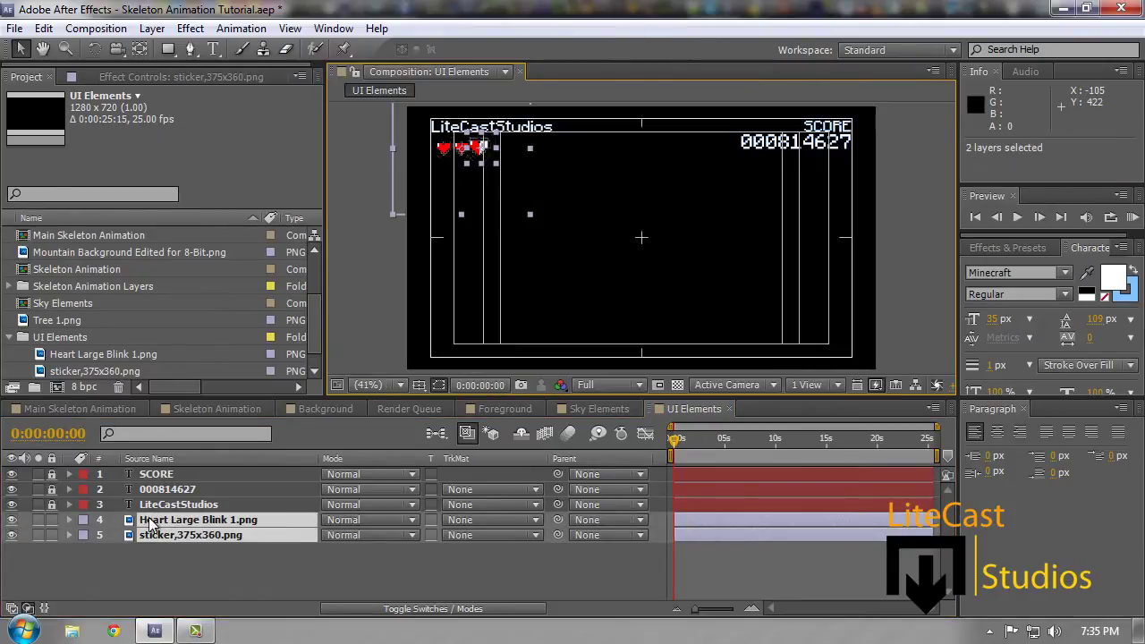
drag(150, 527, 170, 469)
click(250, 558)
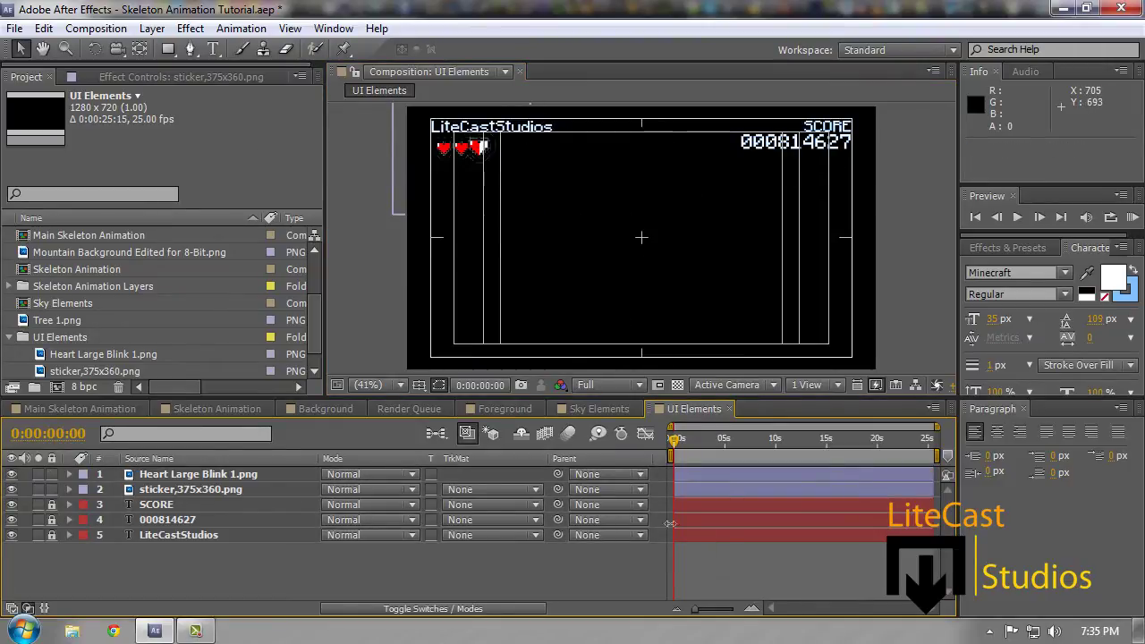
click(51, 490)
Trim Heart Large Blink 1.png to five frames ending at 0:00:00:04
click(501, 474)
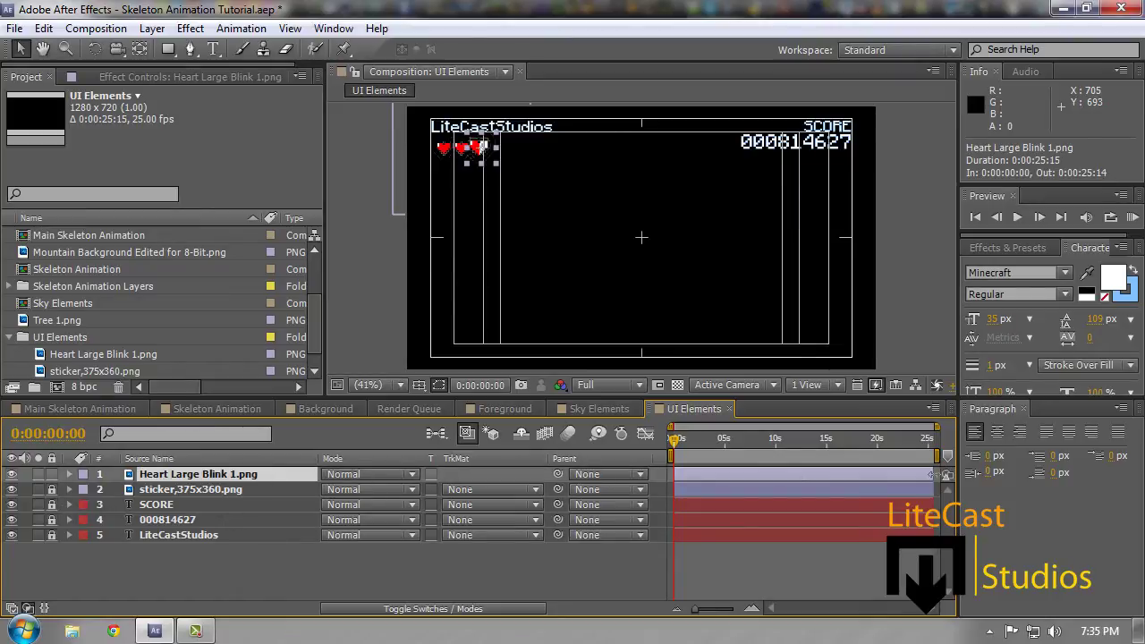
drag(931, 475, 677, 470)
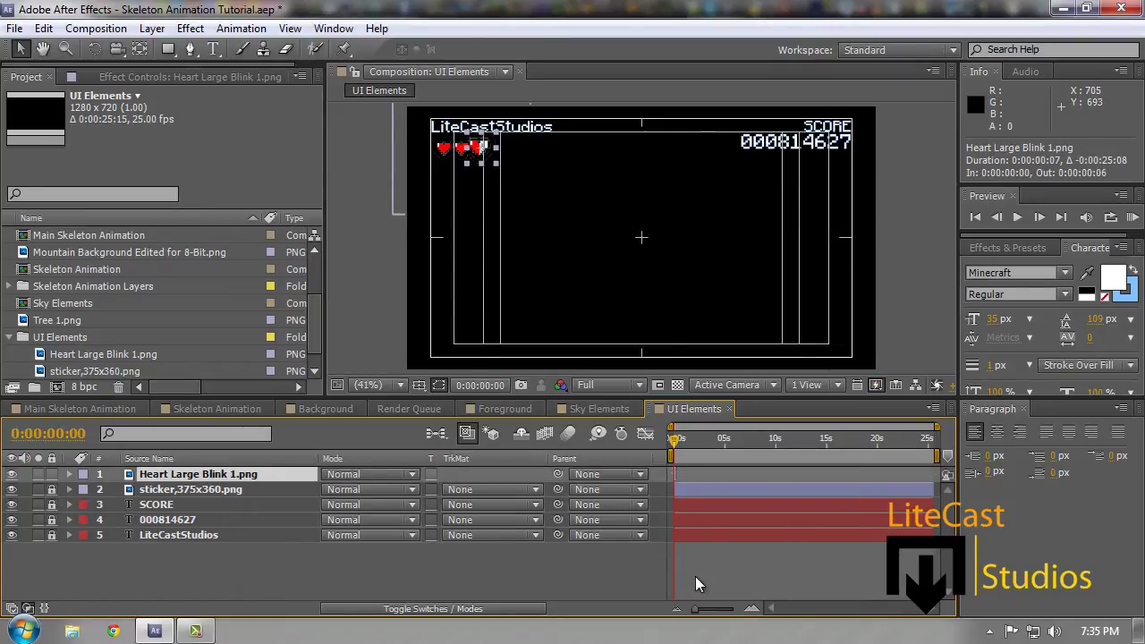
mouse_move(721, 610)
mouse_down()
mouse_move(739, 610)
mouse_move(728, 609)
mouse_up()
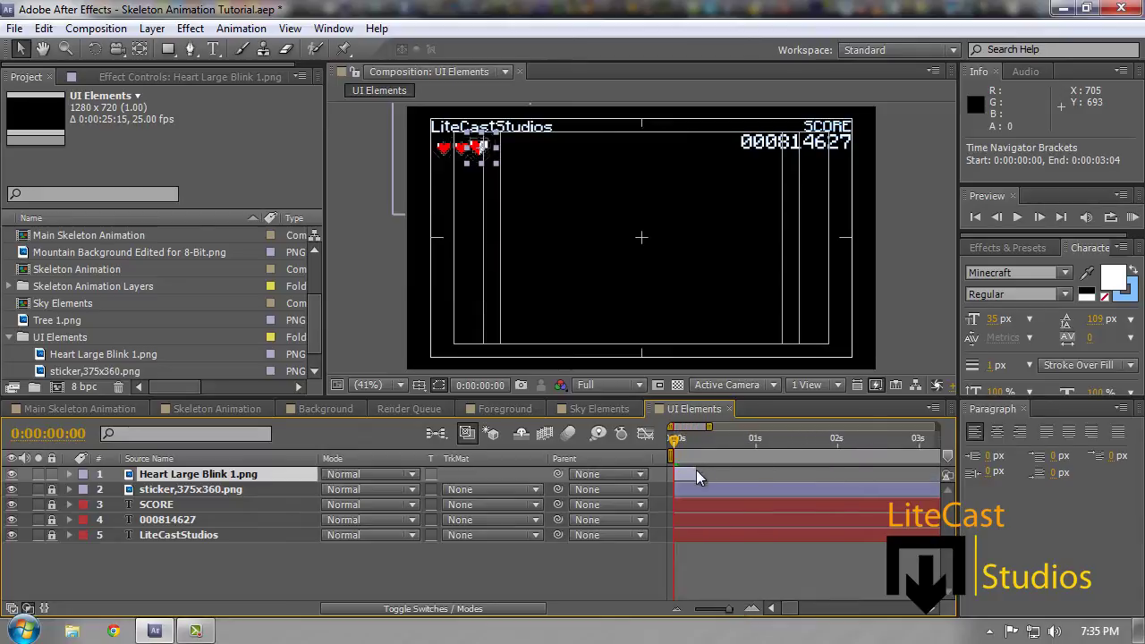
drag(691, 469, 678, 472)
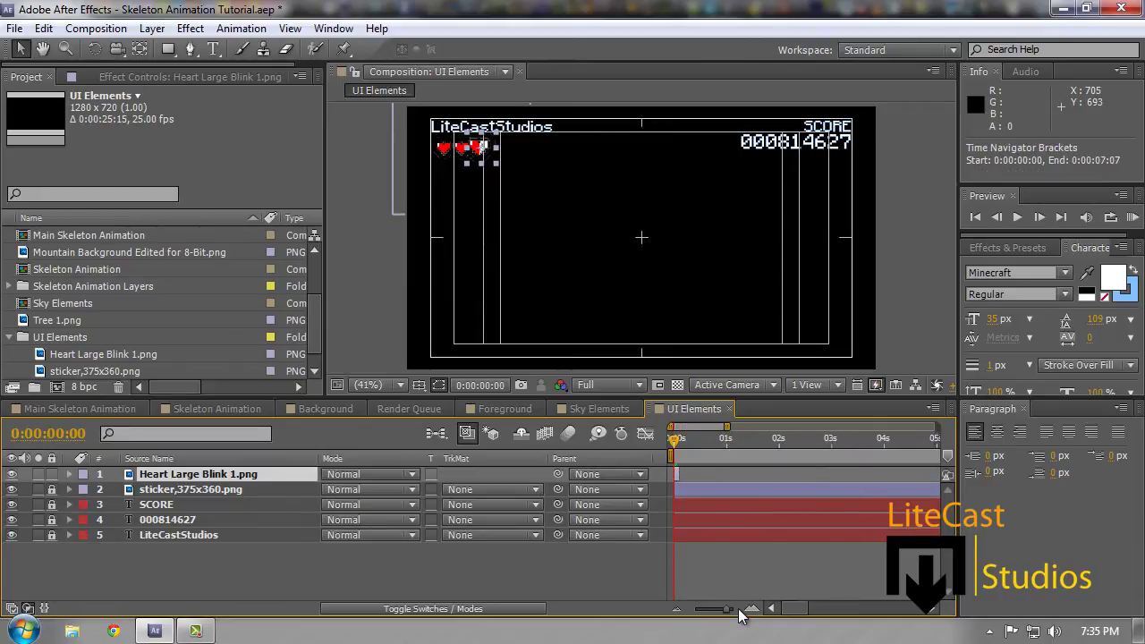
drag(725, 609, 735, 609)
drag(807, 474, 895, 476)
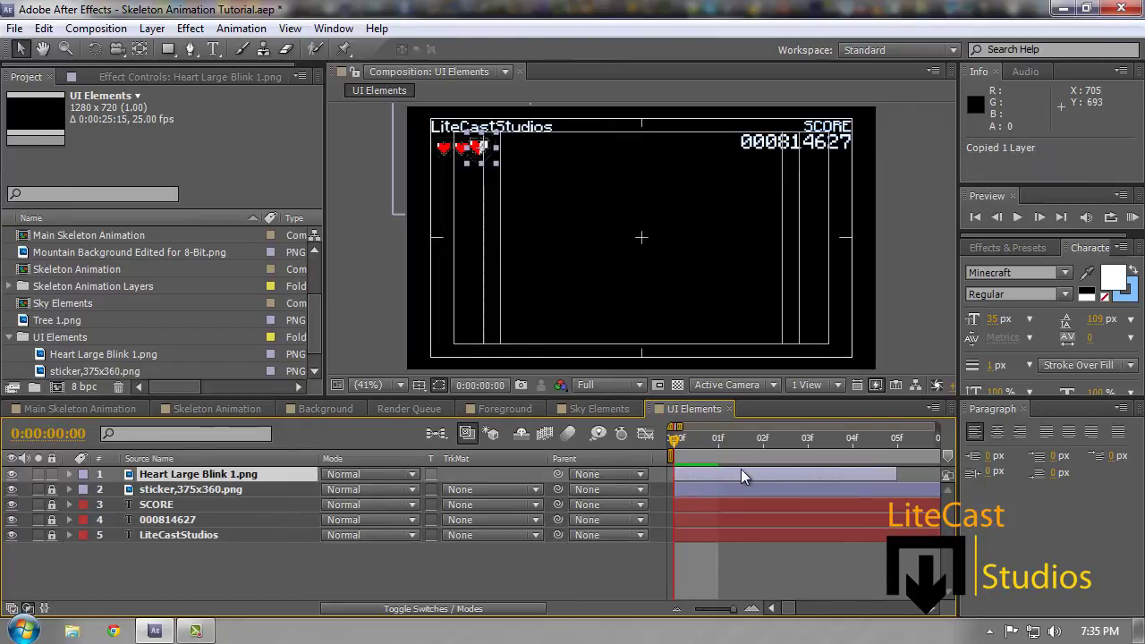
Copy the five-frame heart layer and paste it repeatedly into many duplicates
key(ctrl+c)
key(ctrl+v)
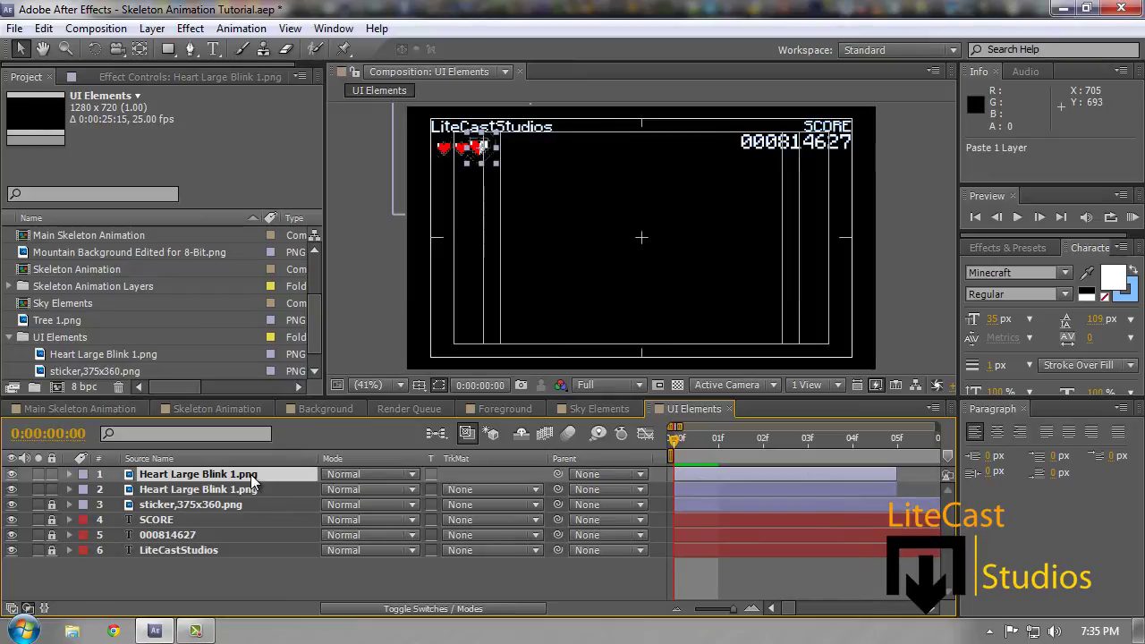
key(ctrl+v)
key(ctrl+v)
key(ctrl+v)
key(ctrl+v)
key(ctrl+v)
key(ctrl+v)
key(ctrl+v)
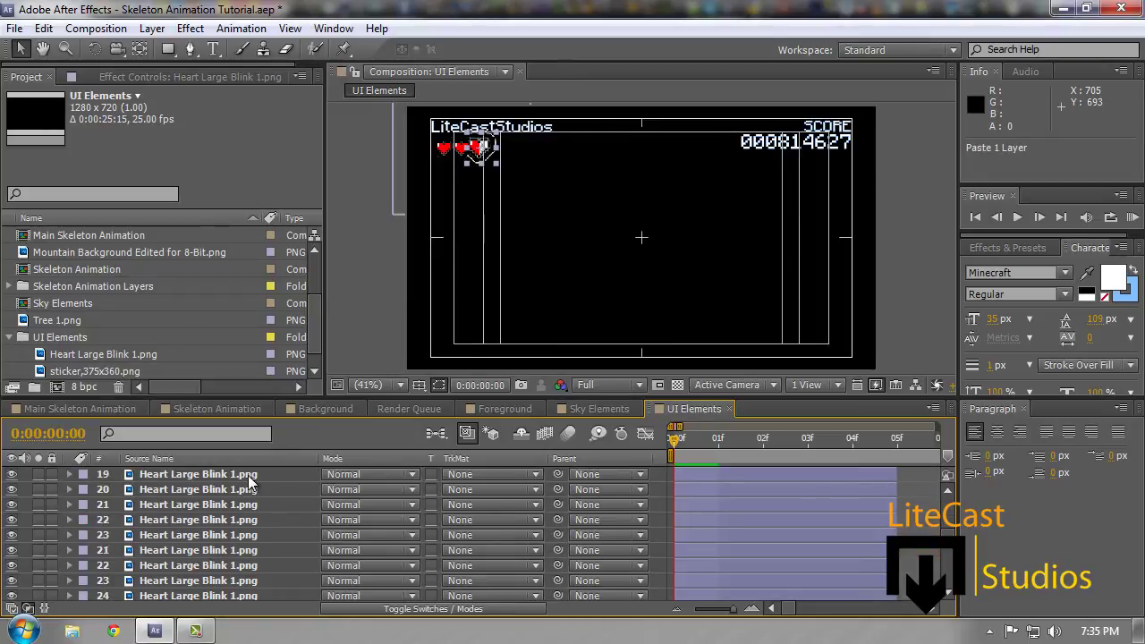
scroll(251, 481, down, 10)
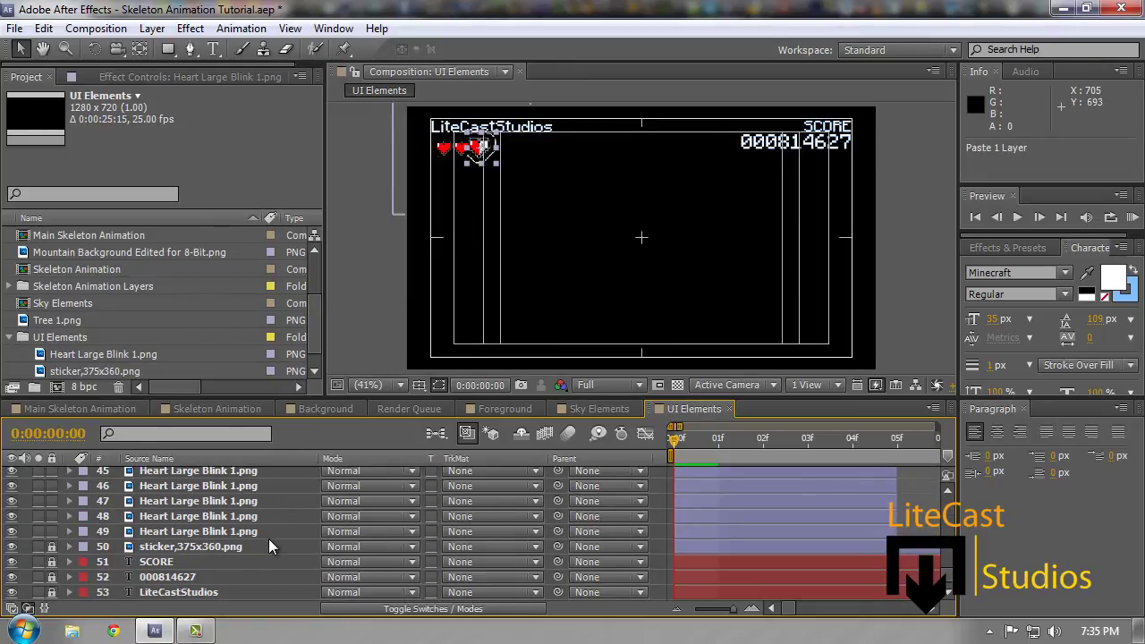
scroll(273, 524, up, 10)
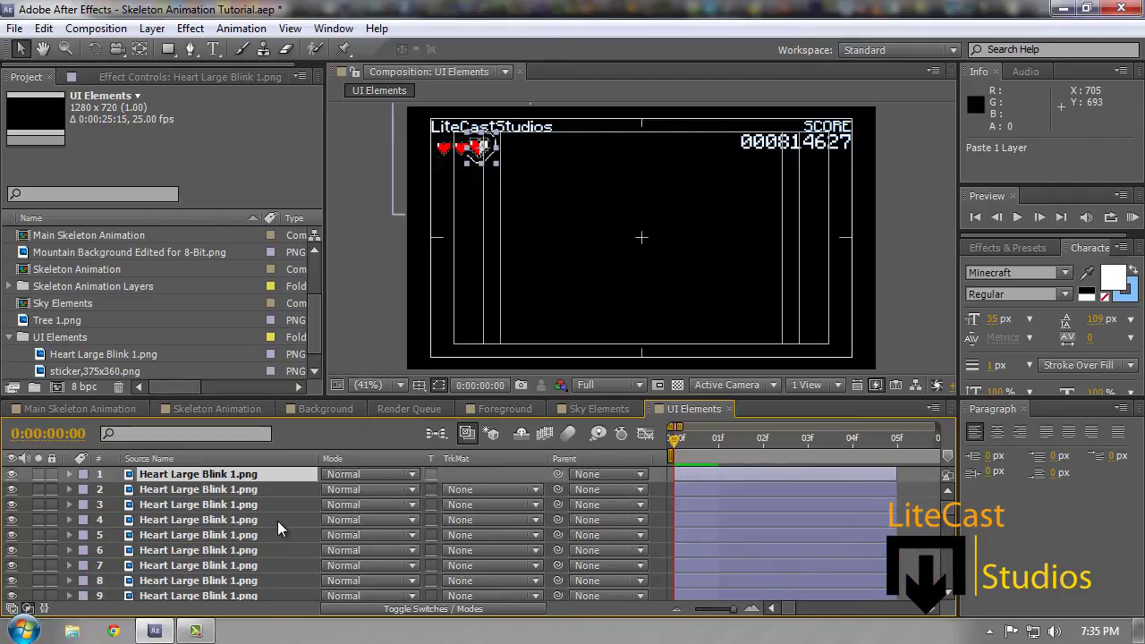
scroll(278, 521, down, 14)
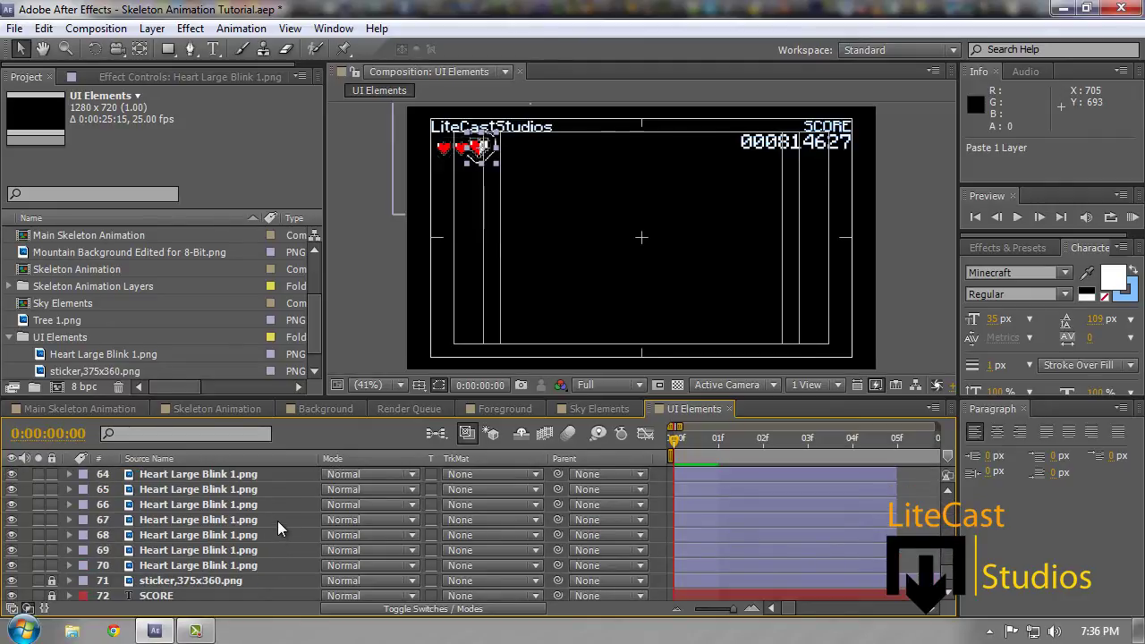
scroll(278, 521, down, 1)
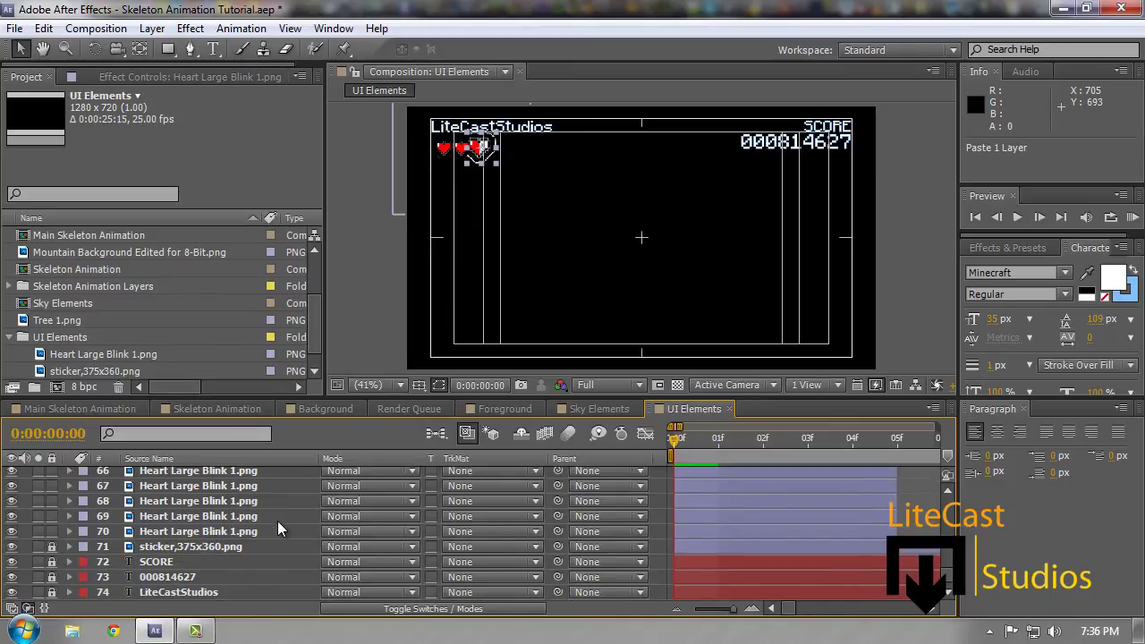
scroll(278, 521, up, 15)
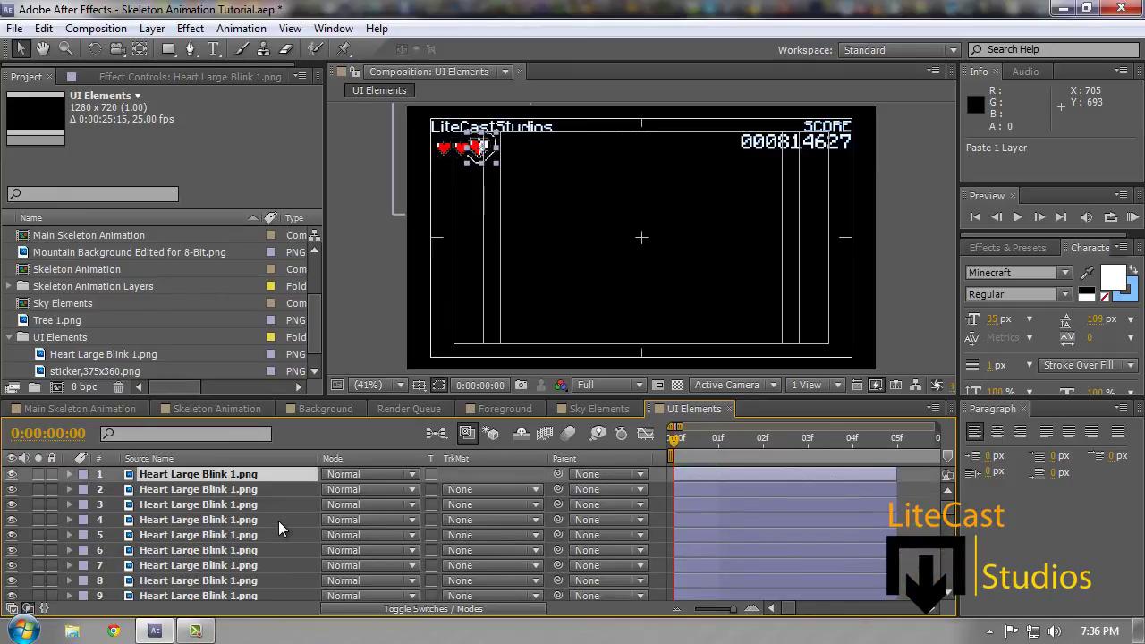
key(ctrl+v)
key(ctrl+v)
key(ctrl+v)
key(ctrl+v)
key(ctrl+v)
key(ctrl+v)
key(ctrl+v)
key(ctrl+v)
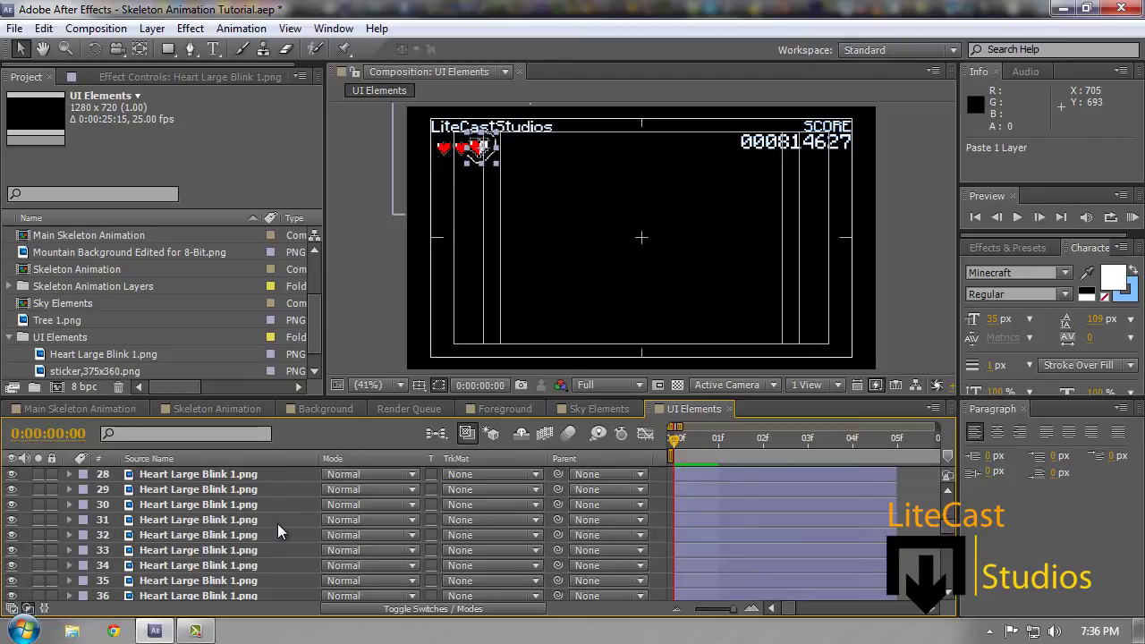
scroll(278, 525, down, 20)
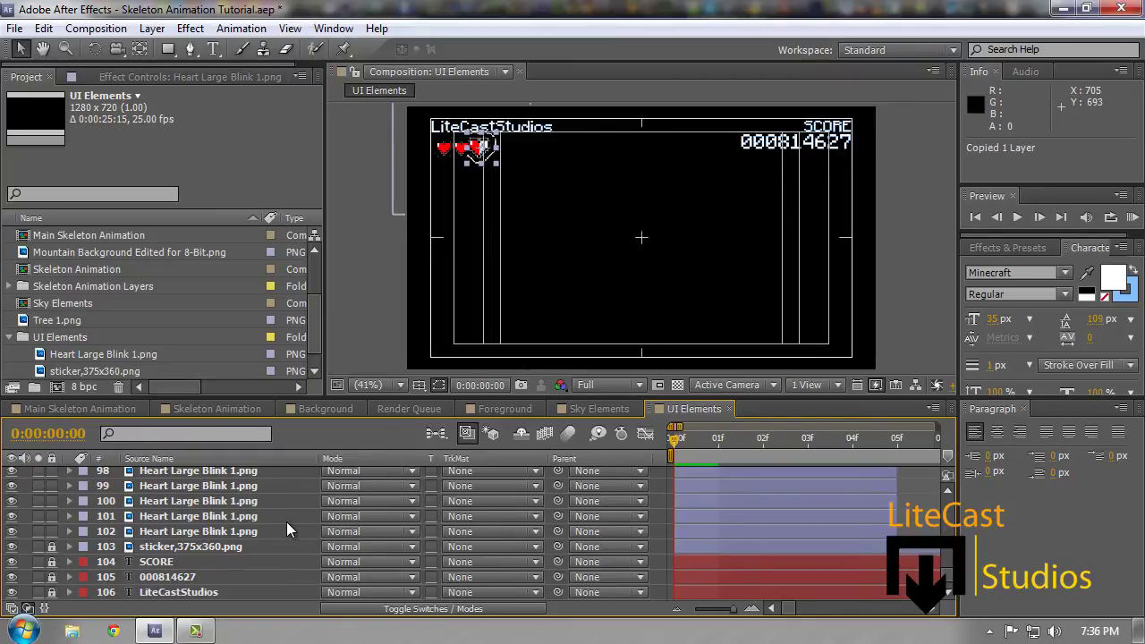
key(ctrl+v)
key(ctrl+v)
key(ctrl+v)
key(ctrl+v)
key(ctrl+v)
key(ctrl+v)
key(ctrl+v)
key(ctrl+v)
key(ctrl+v)
key(ctrl+v)
key(ctrl+v)
key(ctrl+v)
key(ctrl+v)
key(ctrl+v)
key(ctrl+v)
key(ctrl+v)
key(ctrl+v)
key(ctrl+v)
key(ctrl+v)
key(ctrl+v)
key(ctrl+v)
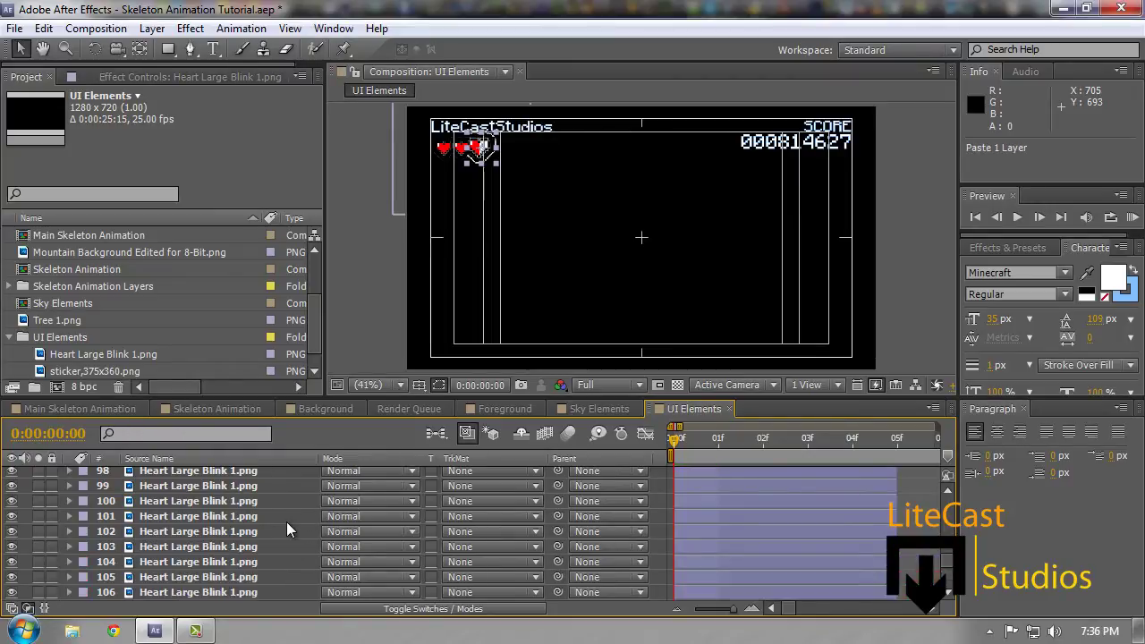
scroll(288, 521, down, 3)
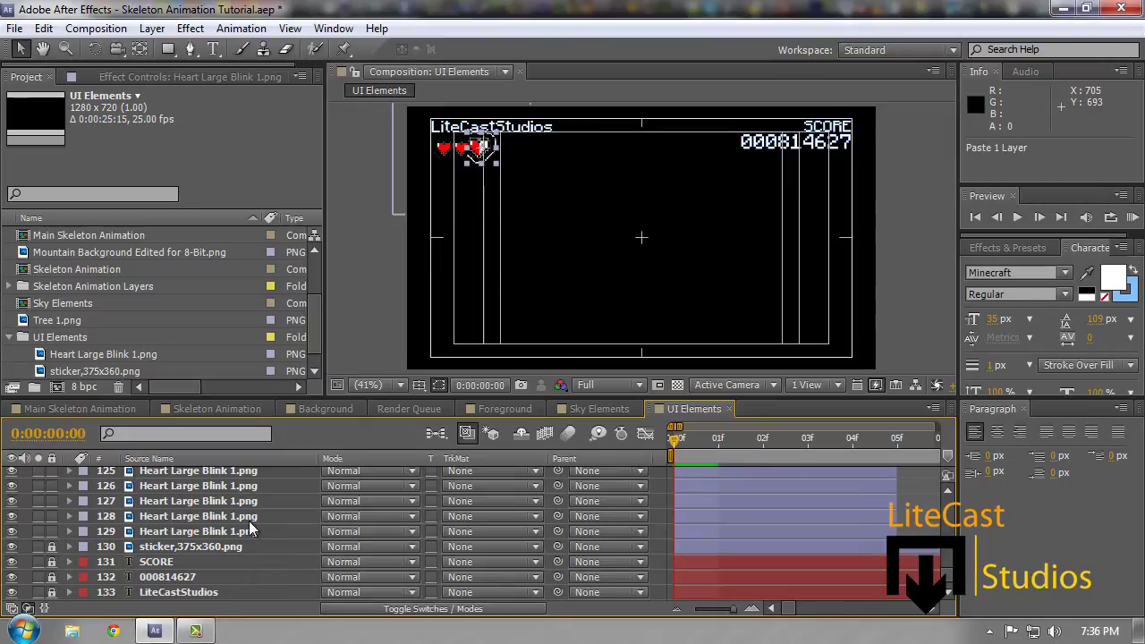
key(ctrl+v)
key(ctrl+v)
key(ctrl+v)
key(ctrl+v)
key(ctrl+v)
key(ctrl+v)
key(ctrl+v)
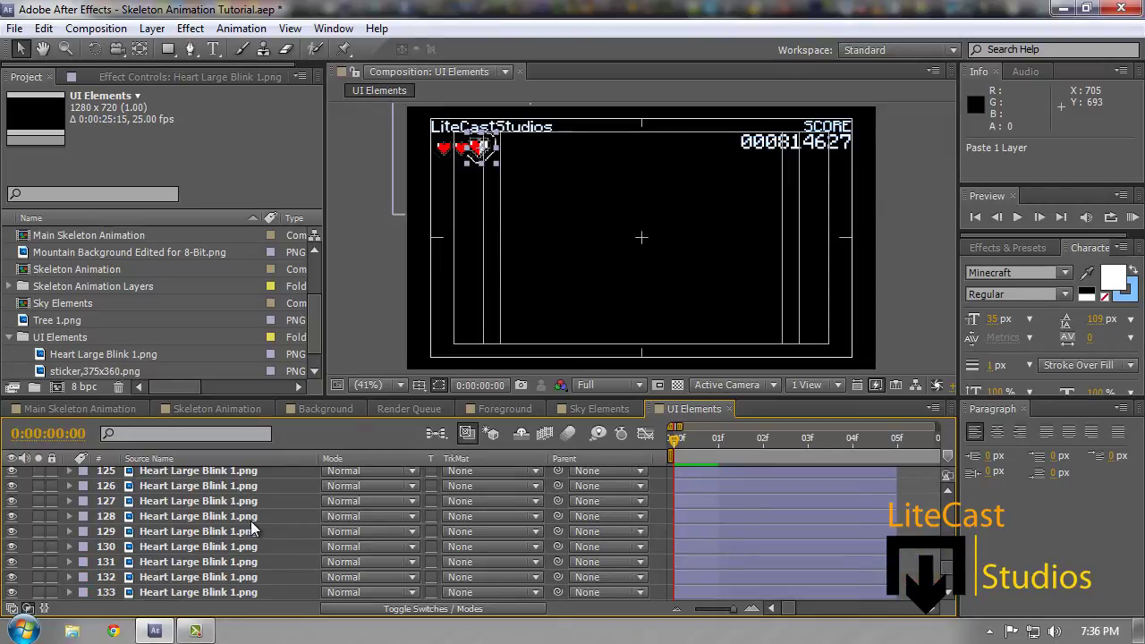
scroll(679, 571, down, 3)
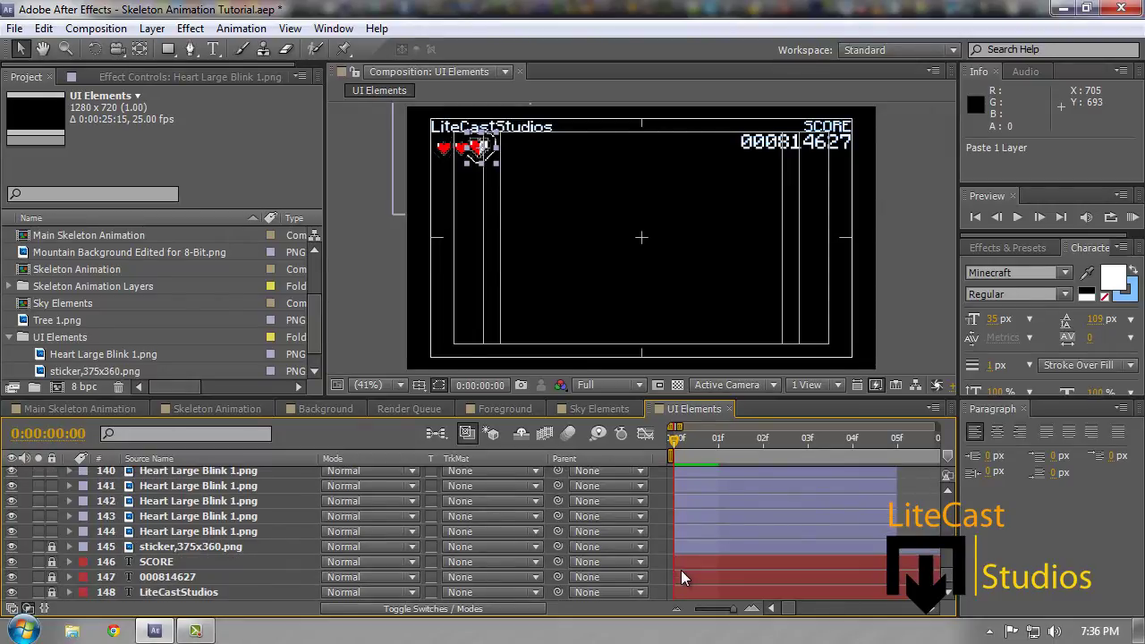
Delete the four surplus heart copies, leaving 140
click(203, 531)
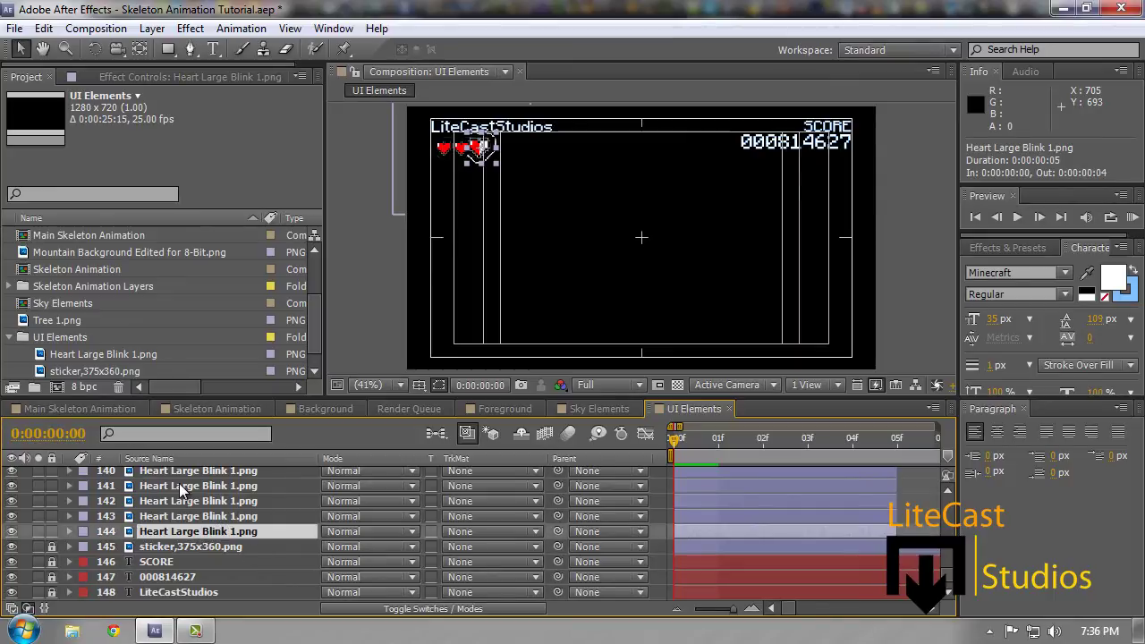
shift+click(195, 486)
key(Delete)
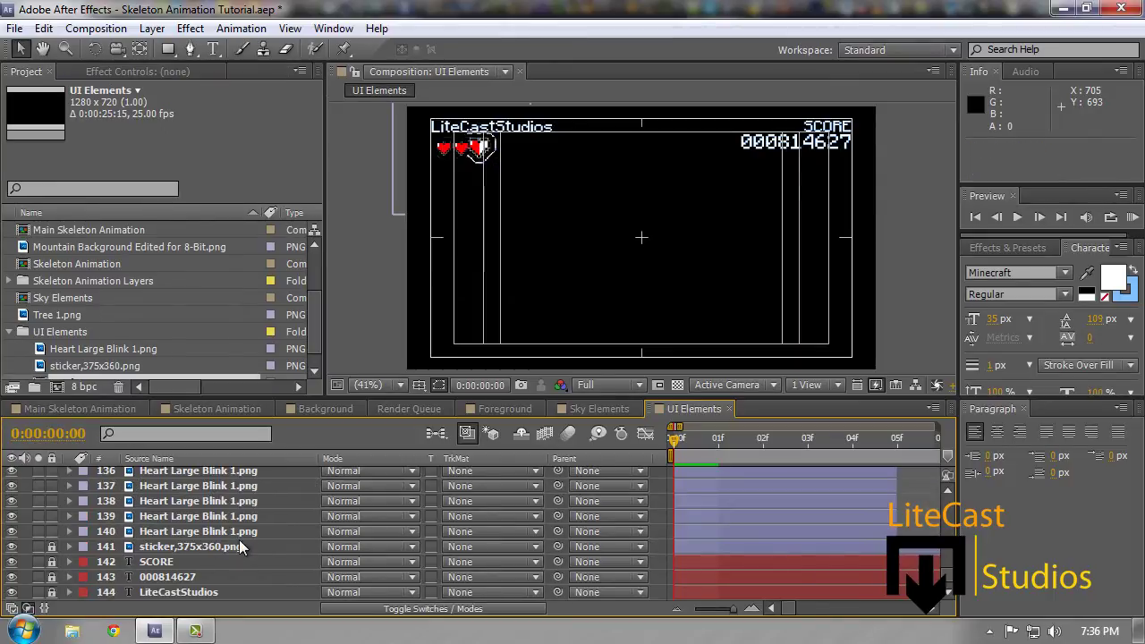
Select all 140 heart layers and apply Keyframe Assistant > Sequence Layers with Overlap off
click(240, 532)
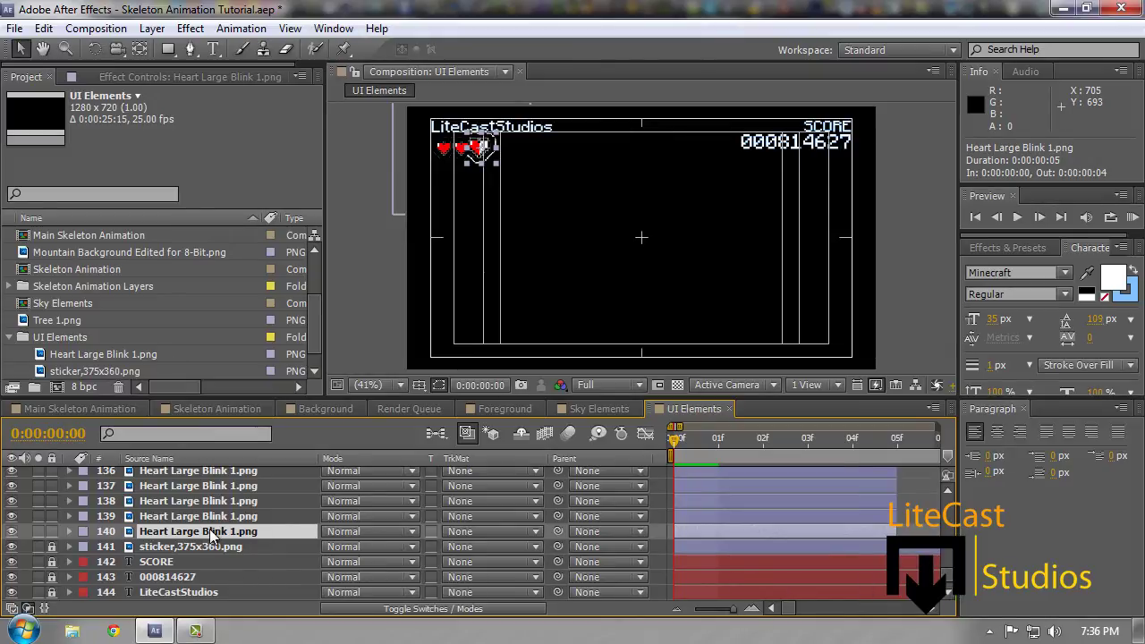
drag(734, 614, 726, 616)
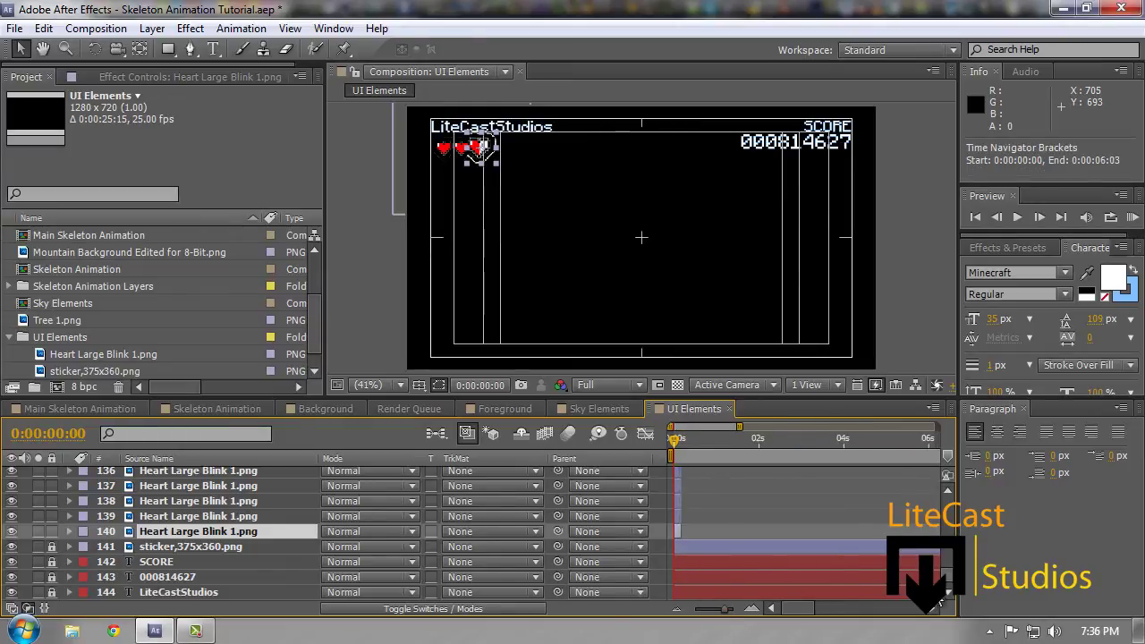
scroll(948, 584, up, 2)
scroll(947, 582, down, 2)
drag(949, 584, 946, 486)
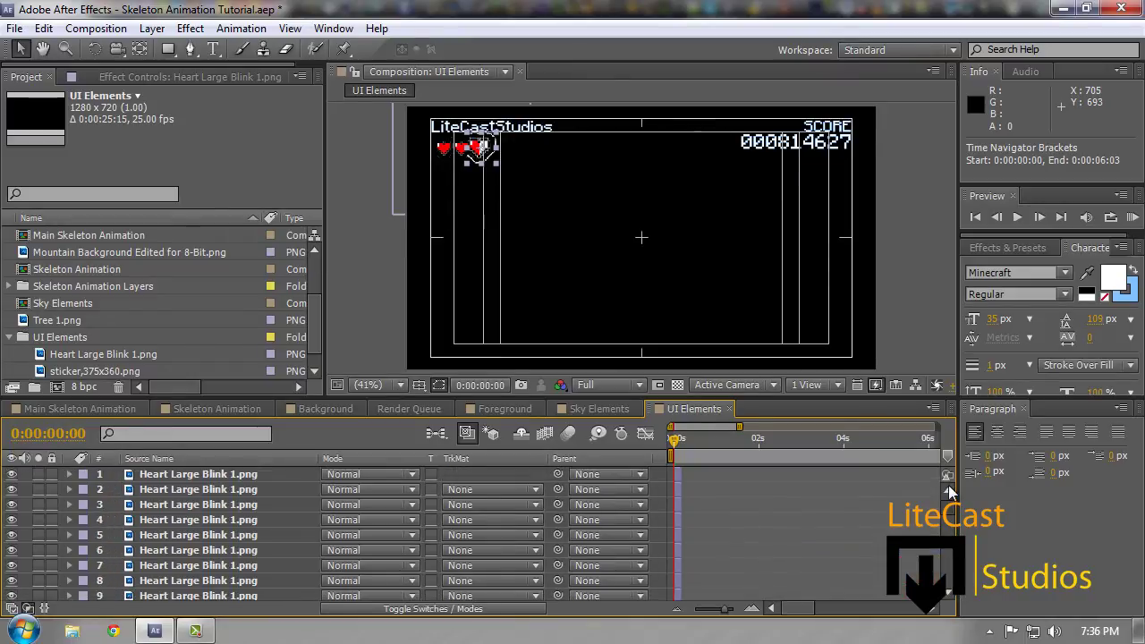
shift+click(150, 476)
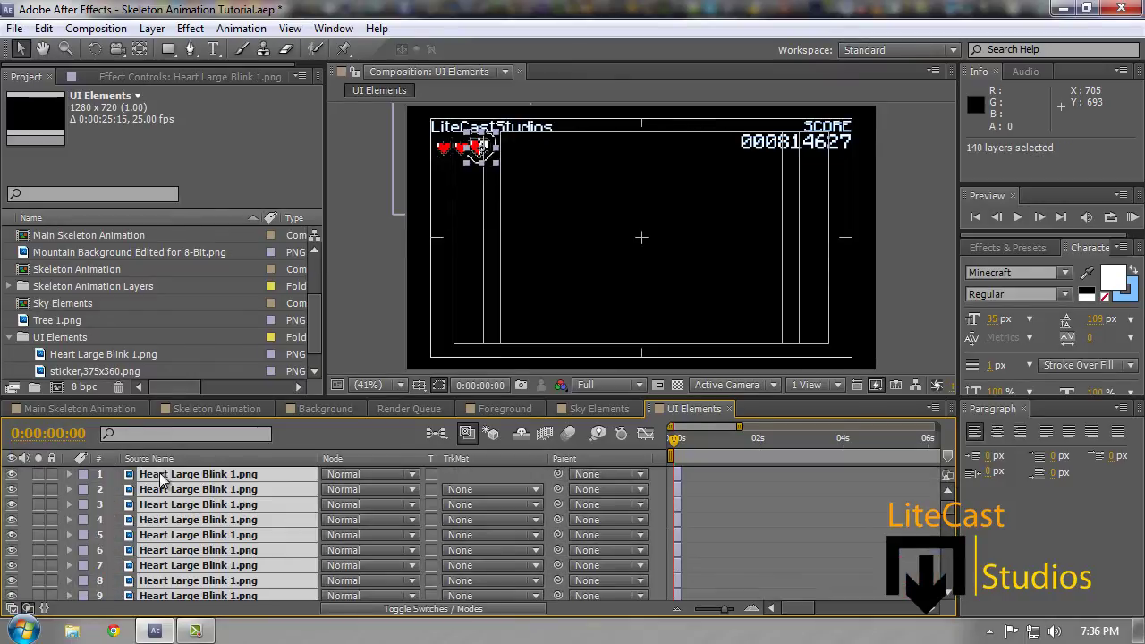
right_click(206, 490)
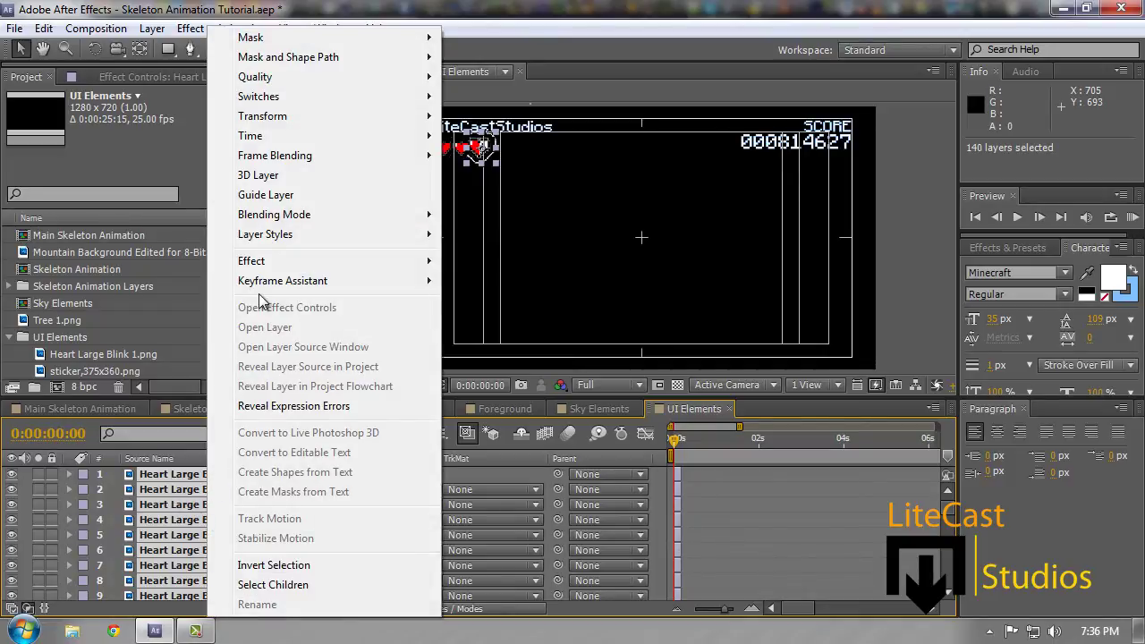
mouse_move(270, 283)
click(506, 417)
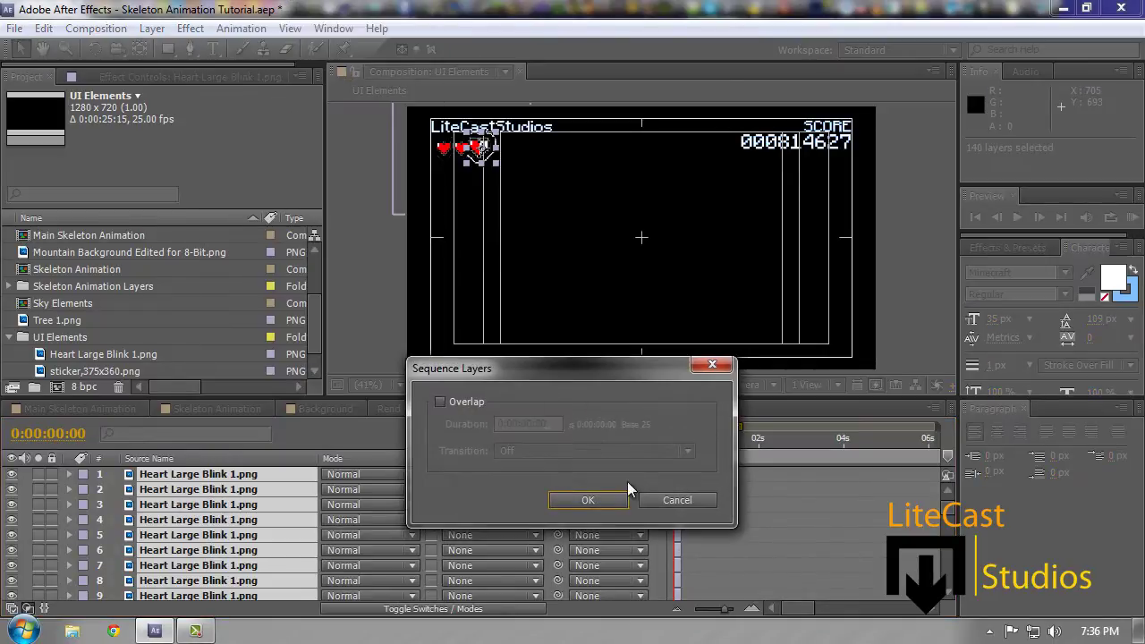
click(622, 500)
drag(950, 509, 948, 589)
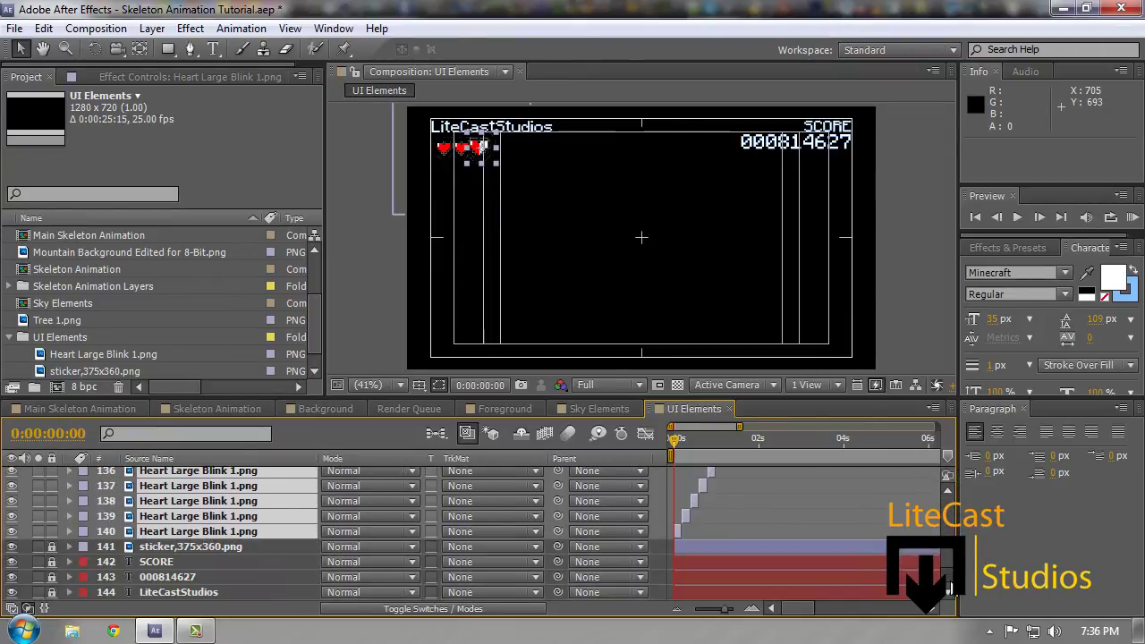
Start selecting the odd-numbered heart layers: 139, 137, 135, 133 and 131
click(784, 489)
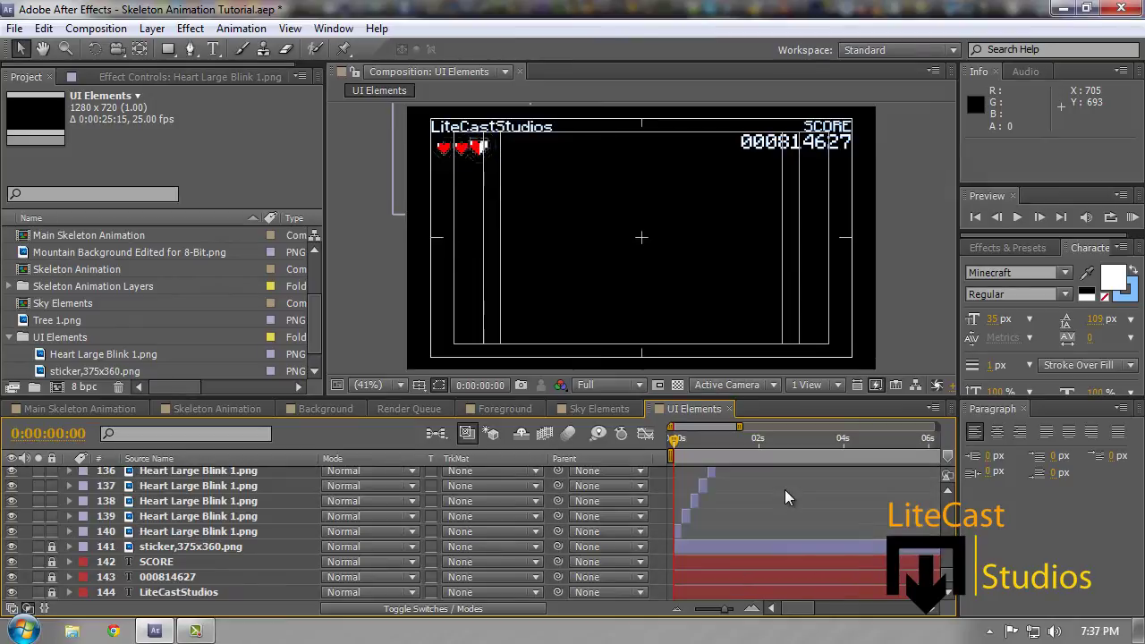
click(182, 532)
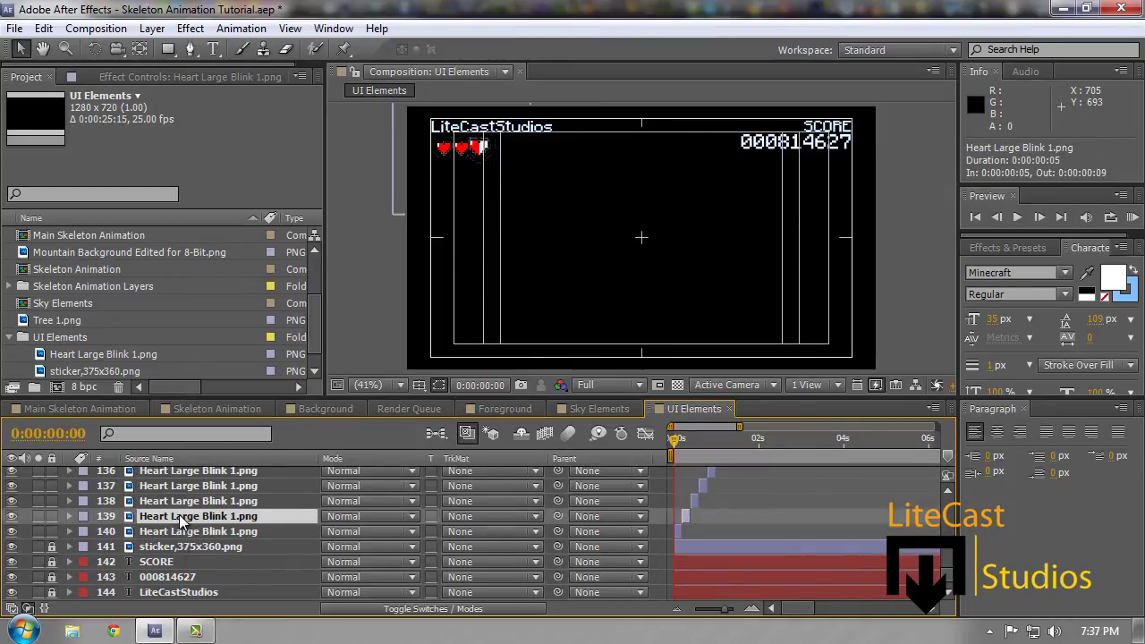
shift+click(185, 490)
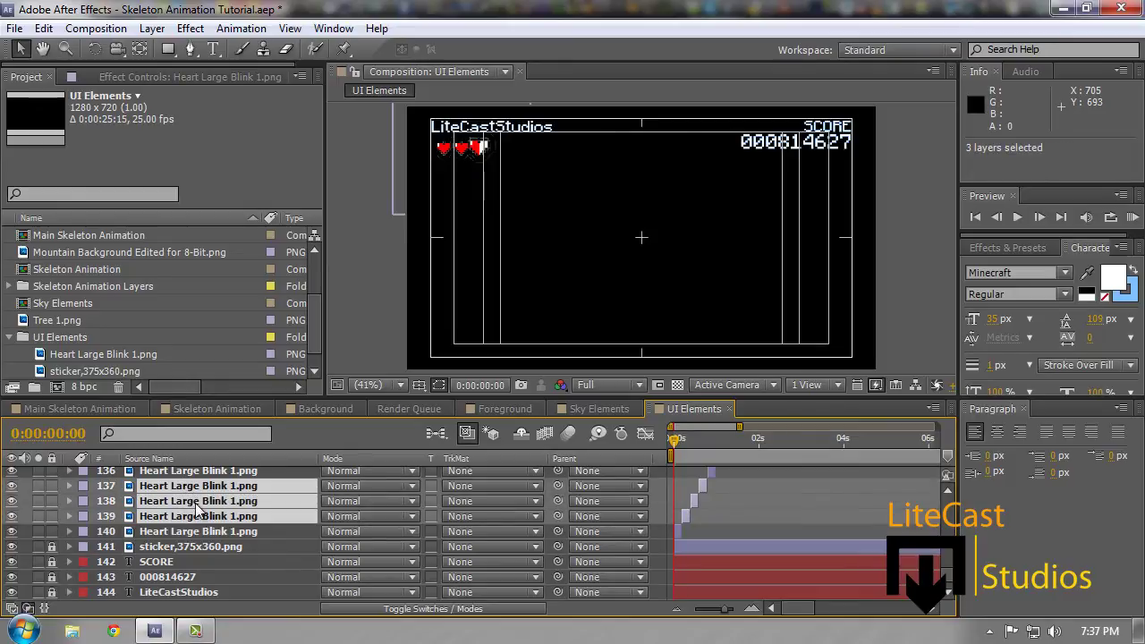
click(199, 518)
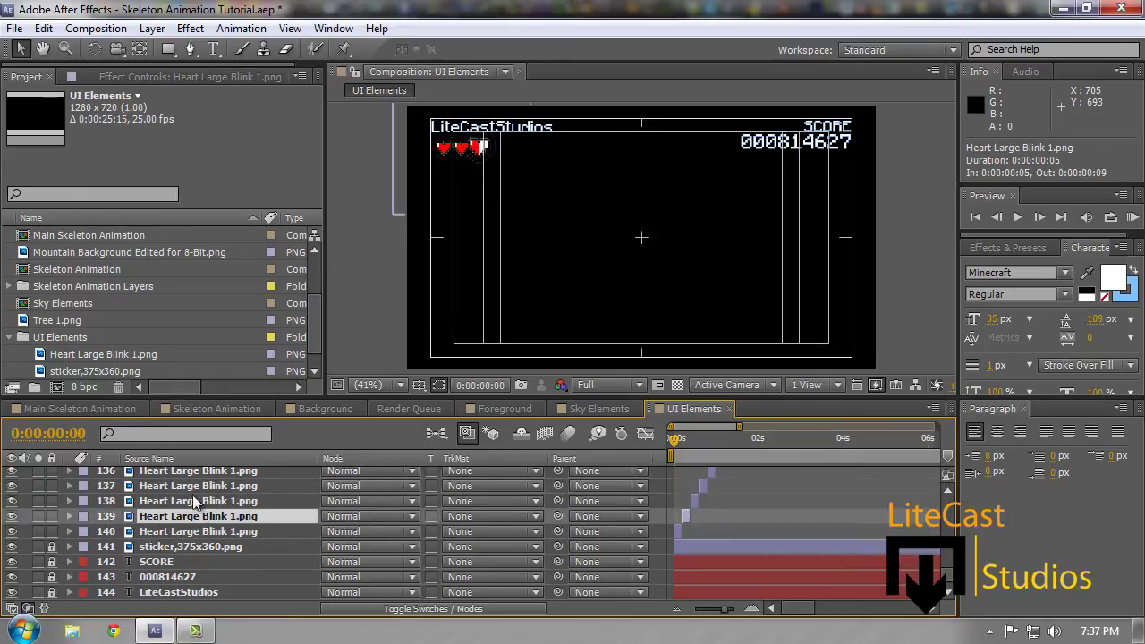
ctrl+click(195, 488)
scroll(215, 506, up, 1)
ctrl+click(204, 504)
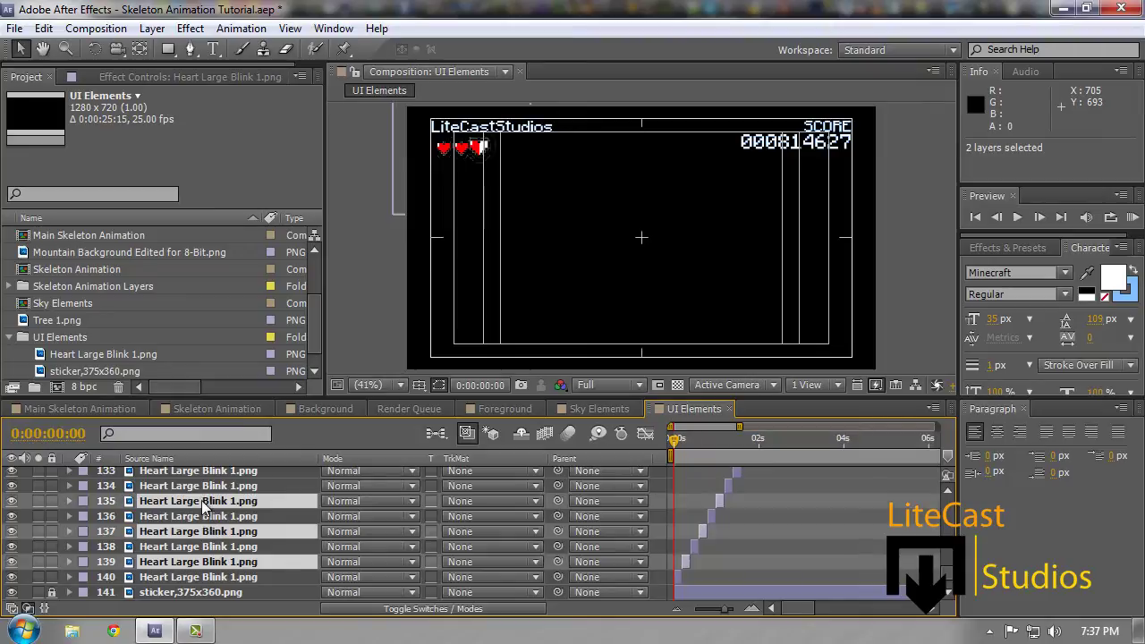
scroll(208, 506, up, 1)
ctrl+click(214, 519)
scroll(215, 528, up, 1)
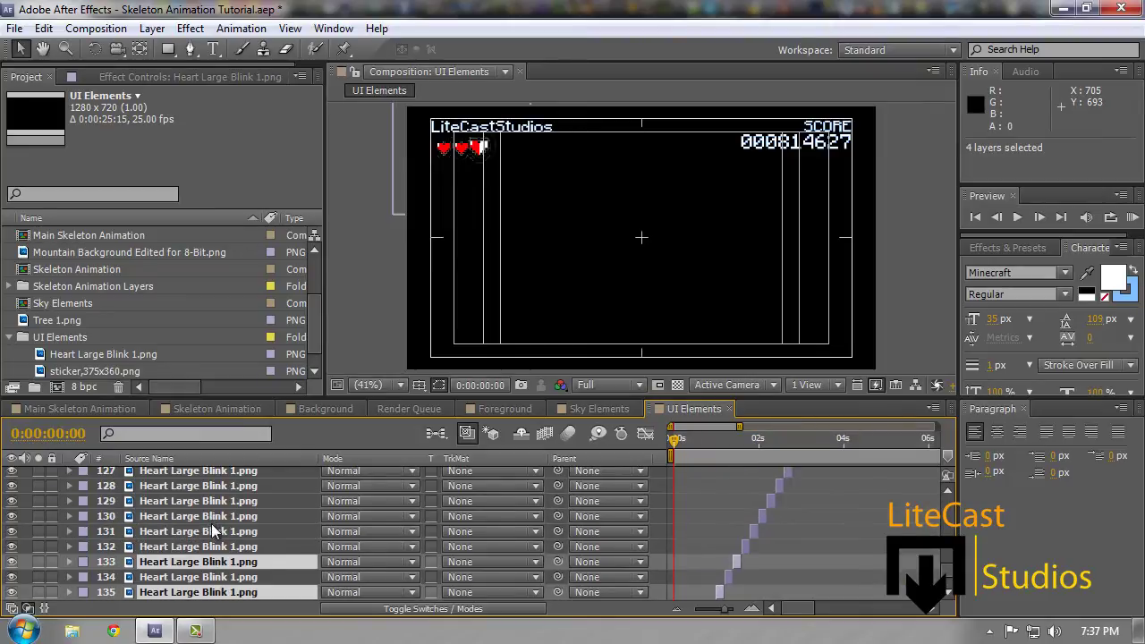
ctrl+click(215, 534)
Add heart layers 129 down to 117, plus layer 7, to the selection
ctrl+click(218, 503)
ctrl+click(219, 474)
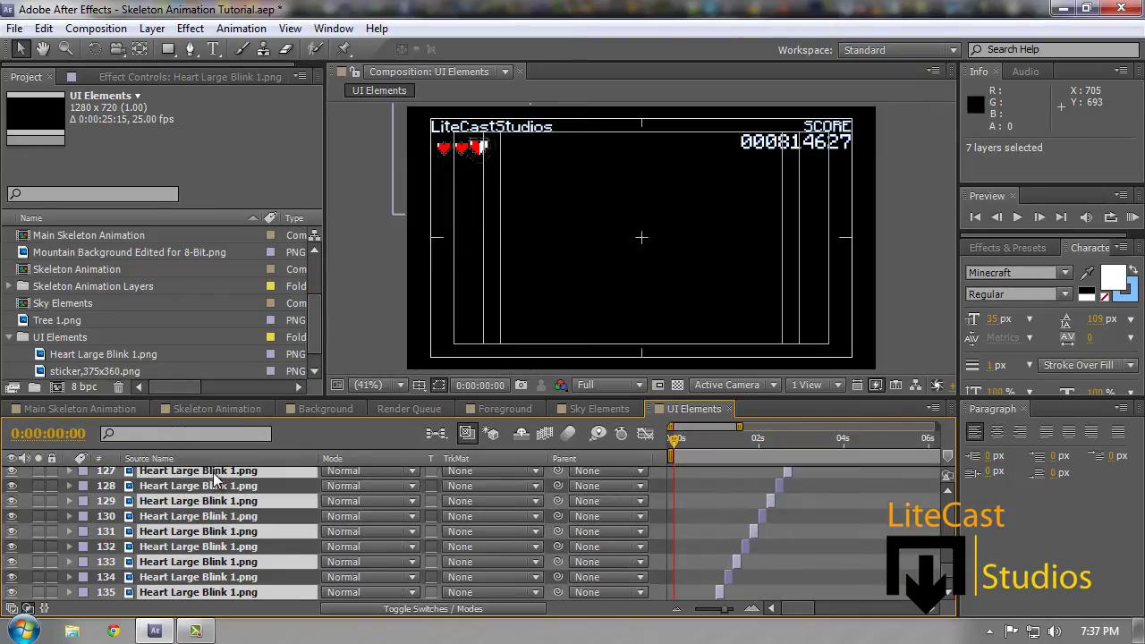
scroll(223, 506, up, 1)
ctrl+click(219, 488)
scroll(235, 517, up, 1)
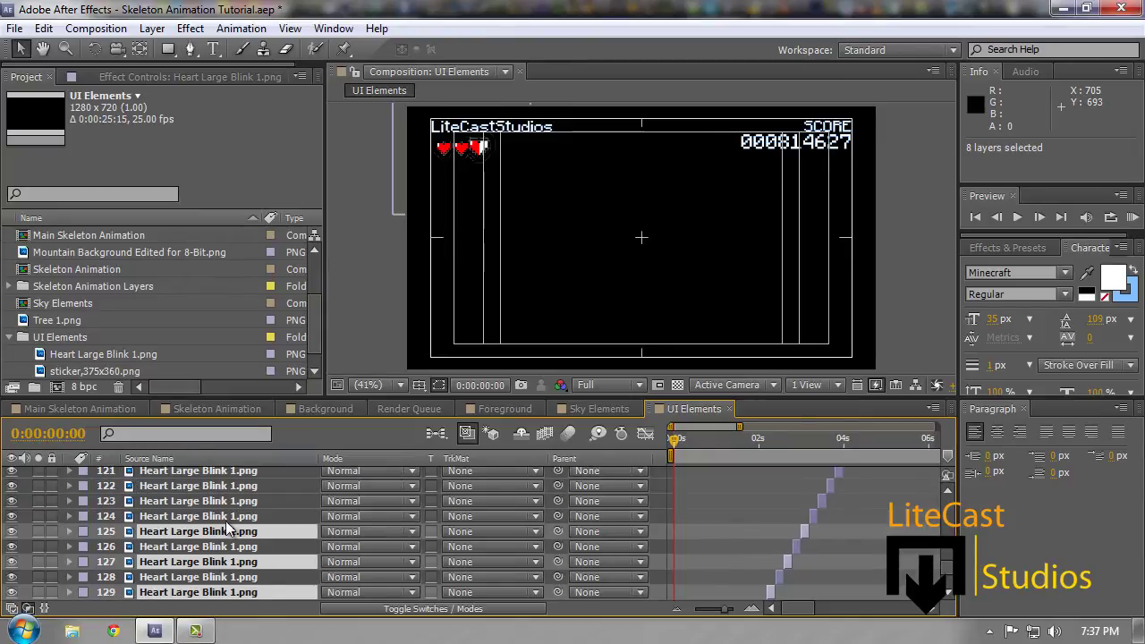
ctrl+click(219, 504)
ctrl+click(219, 473)
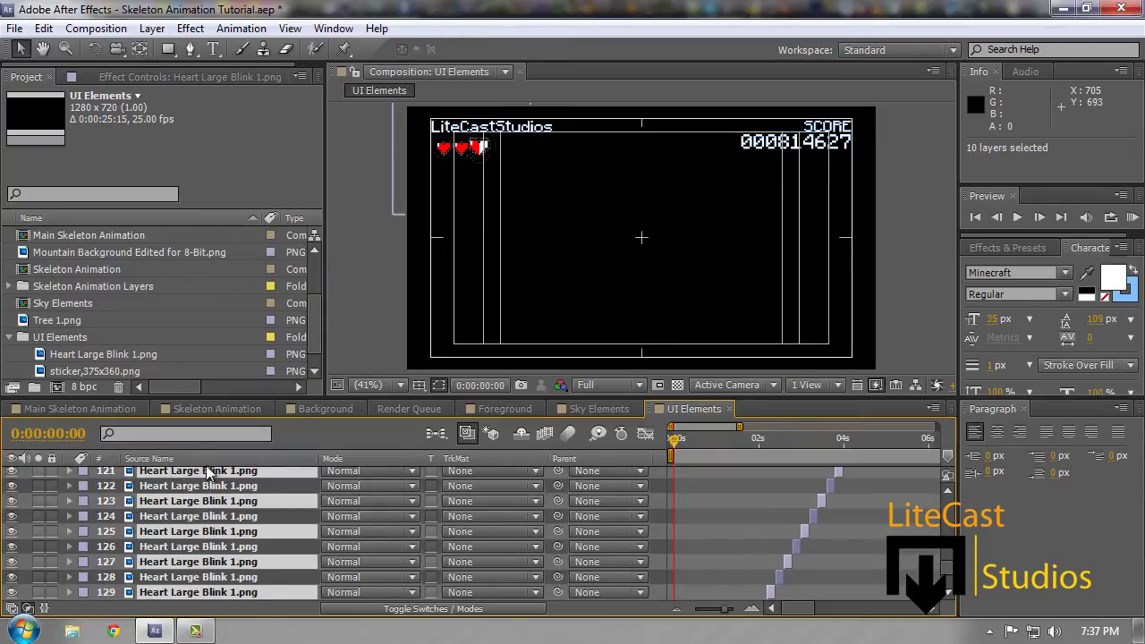
scroll(215, 563, up, 1)
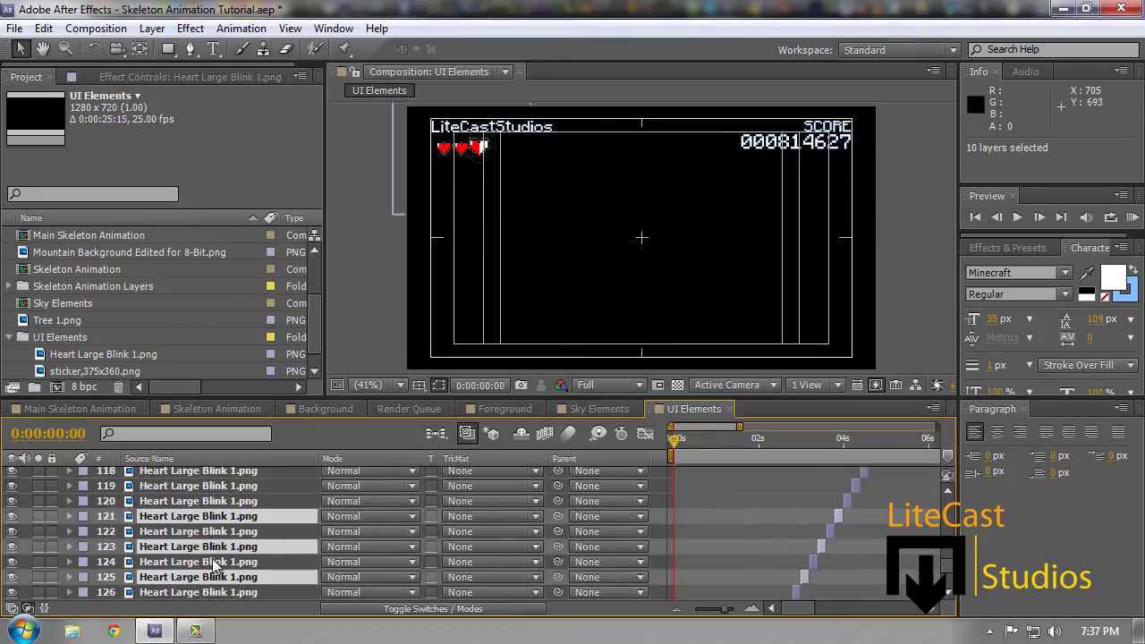
ctrl+click(208, 488)
scroll(215, 510, up, 1)
ctrl+click(212, 504)
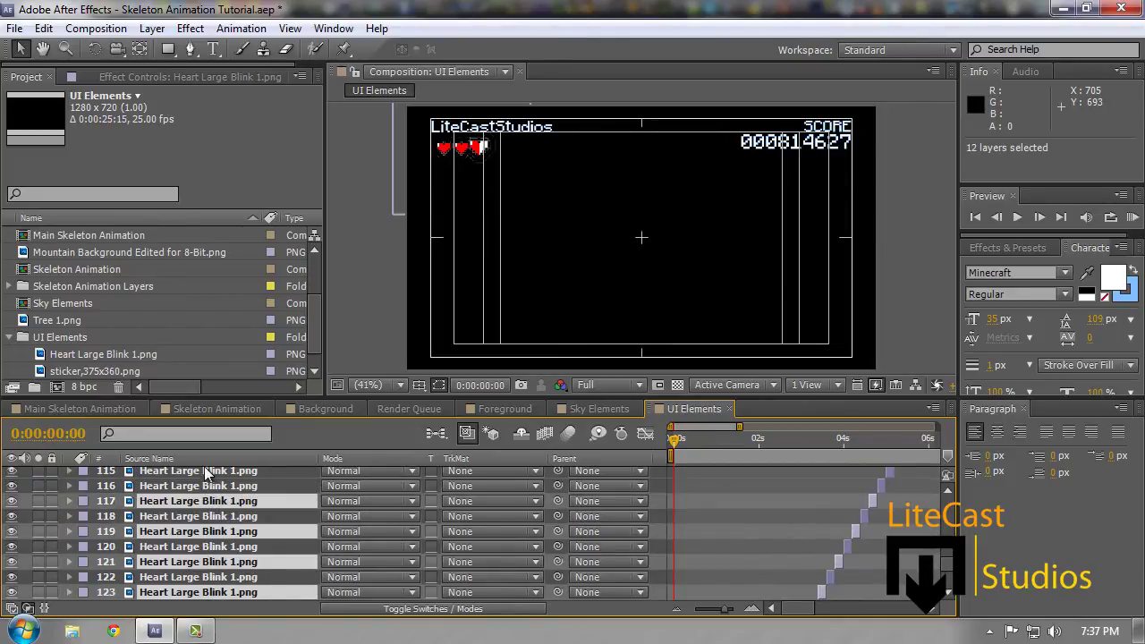
click(205, 459)
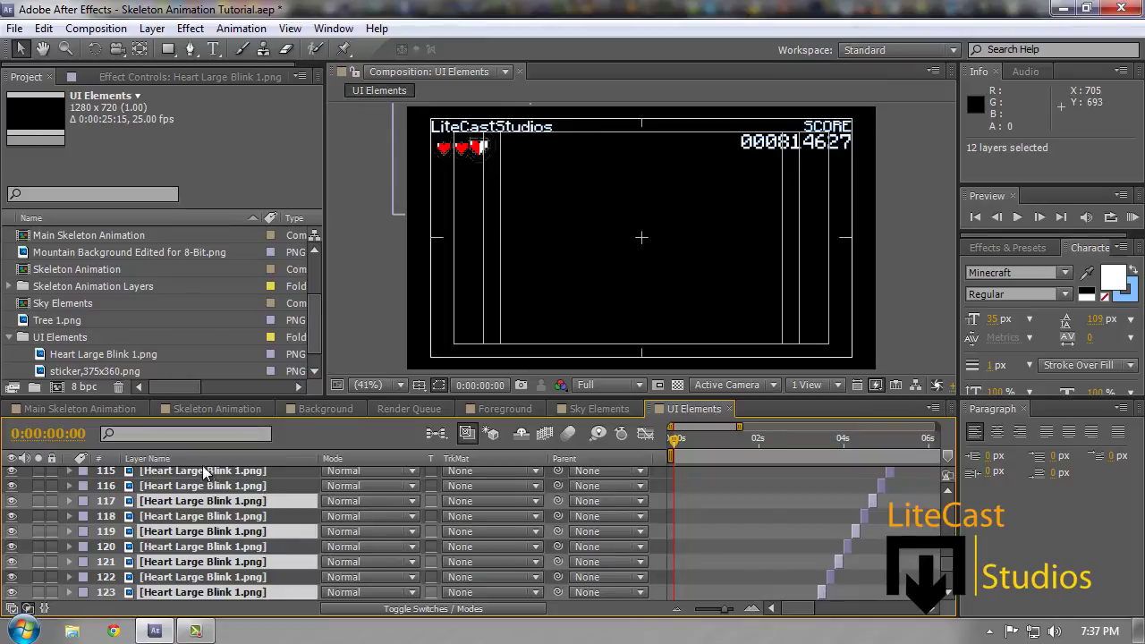
click(202, 456)
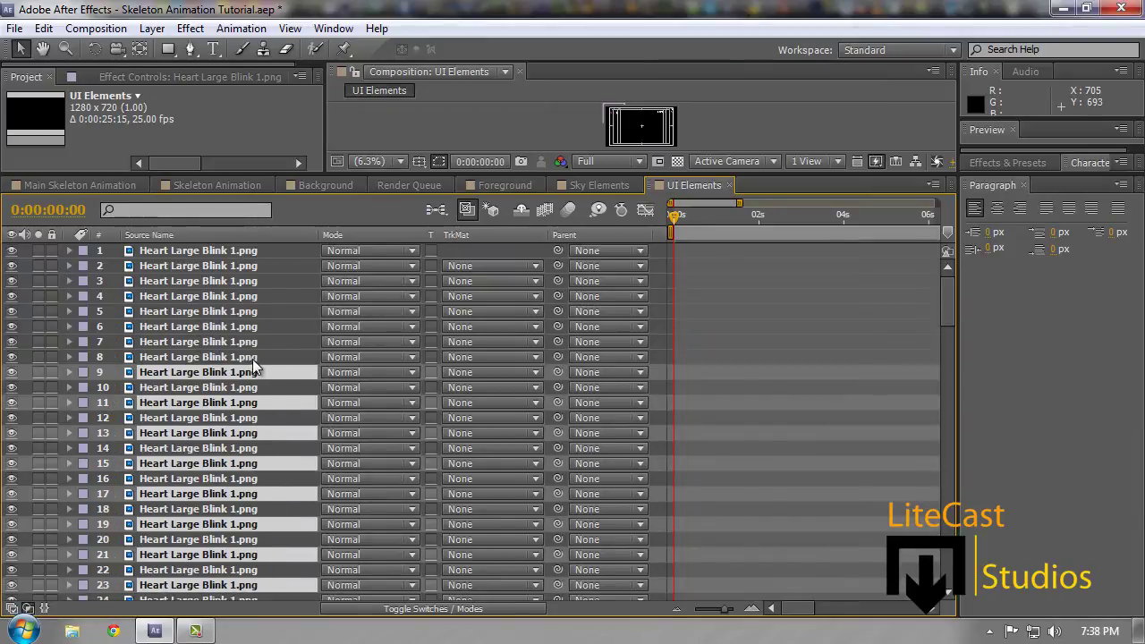
ctrl+click(252, 343)
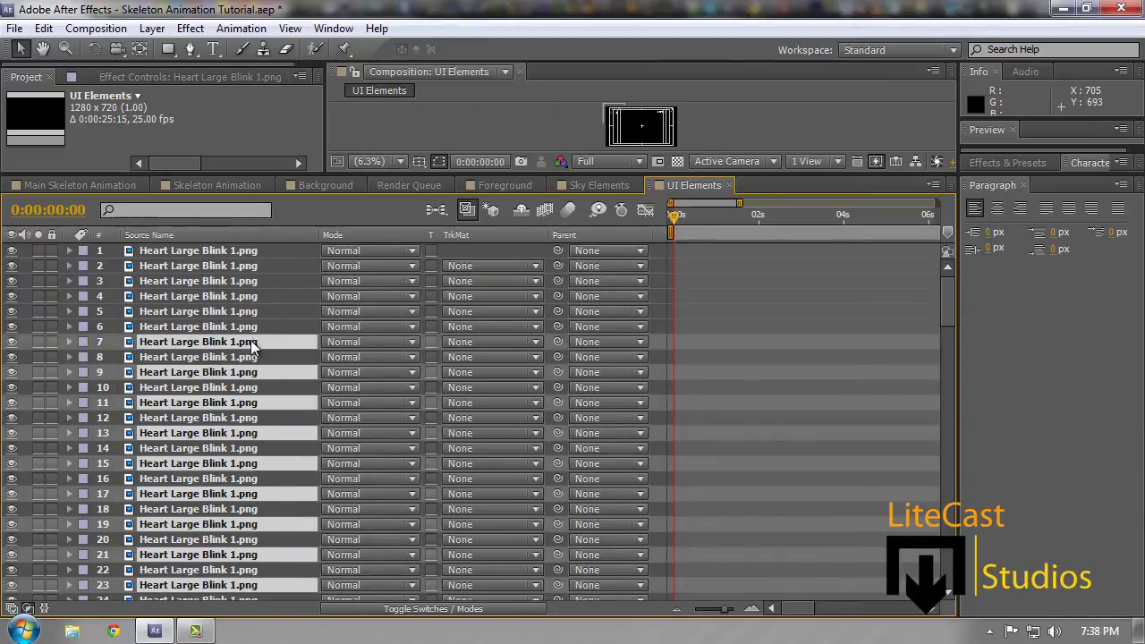
Add heart layers 5, 3 and 1 to the selection and delete all selected odd-numbered hearts
ctrl+click(251, 314)
ctrl+click(252, 283)
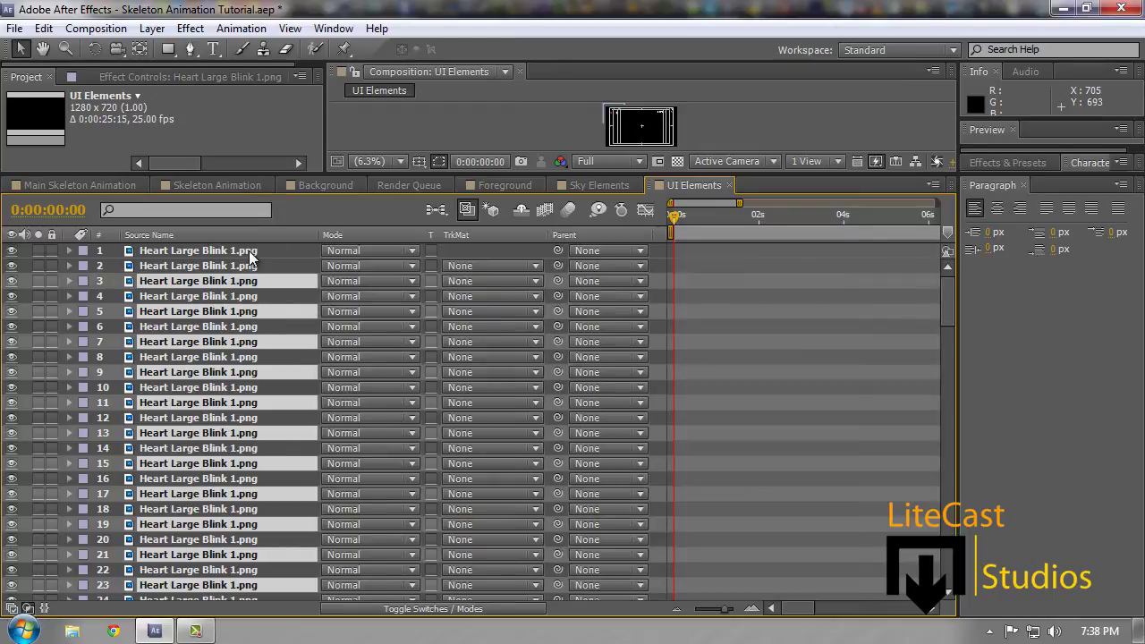
ctrl+click(252, 252)
key(ctrl+shift+a)
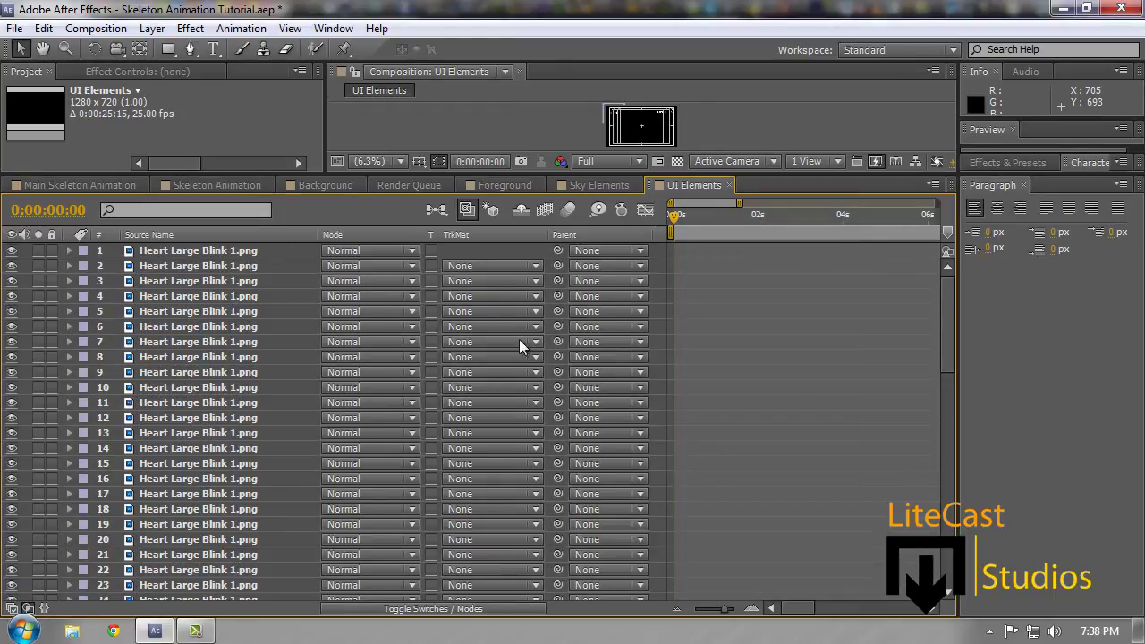
Resize the viewer and scrub the timeline to check the remaining 70 hearts blink with gaps
drag(950, 332, 950, 514)
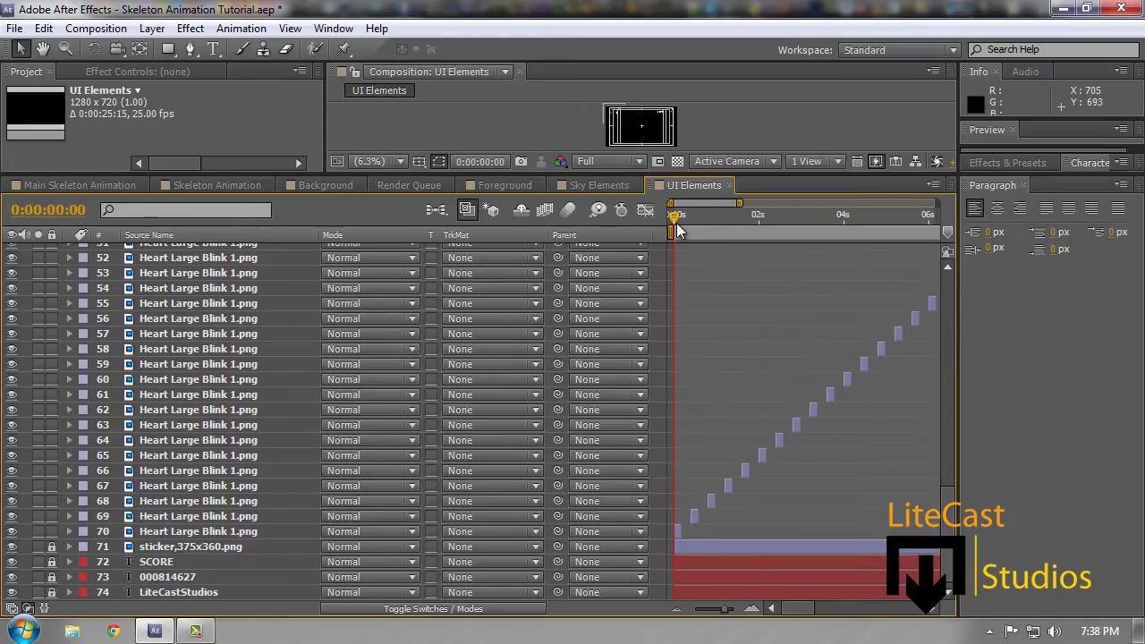
drag(676, 216, 764, 216)
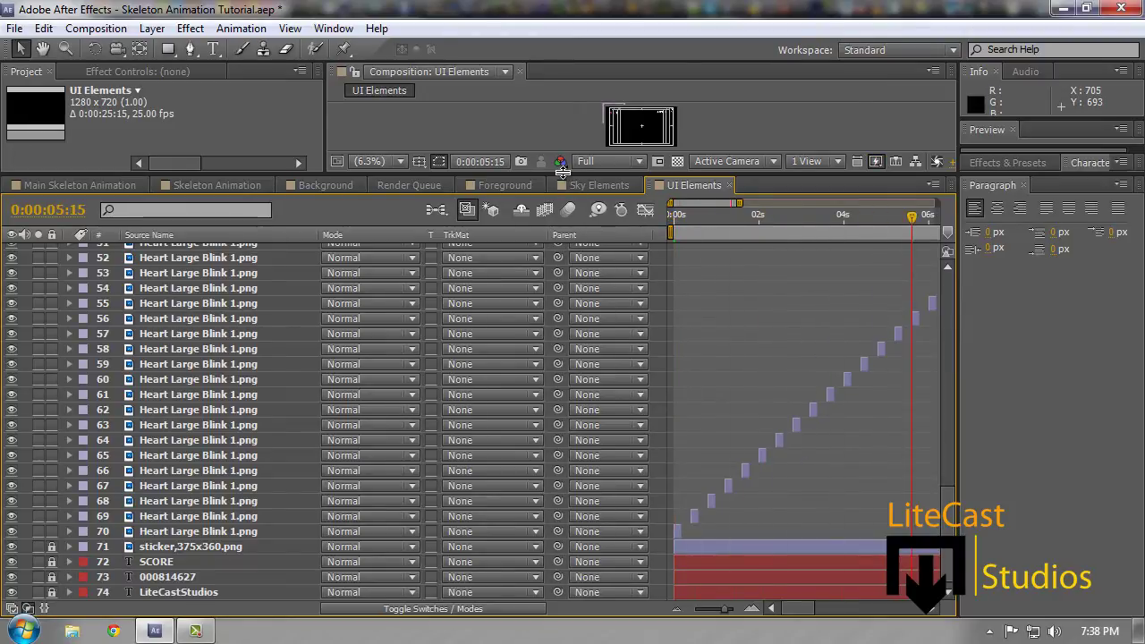
drag(571, 177, 598, 447)
drag(912, 490, 638, 487)
key(KP_0)
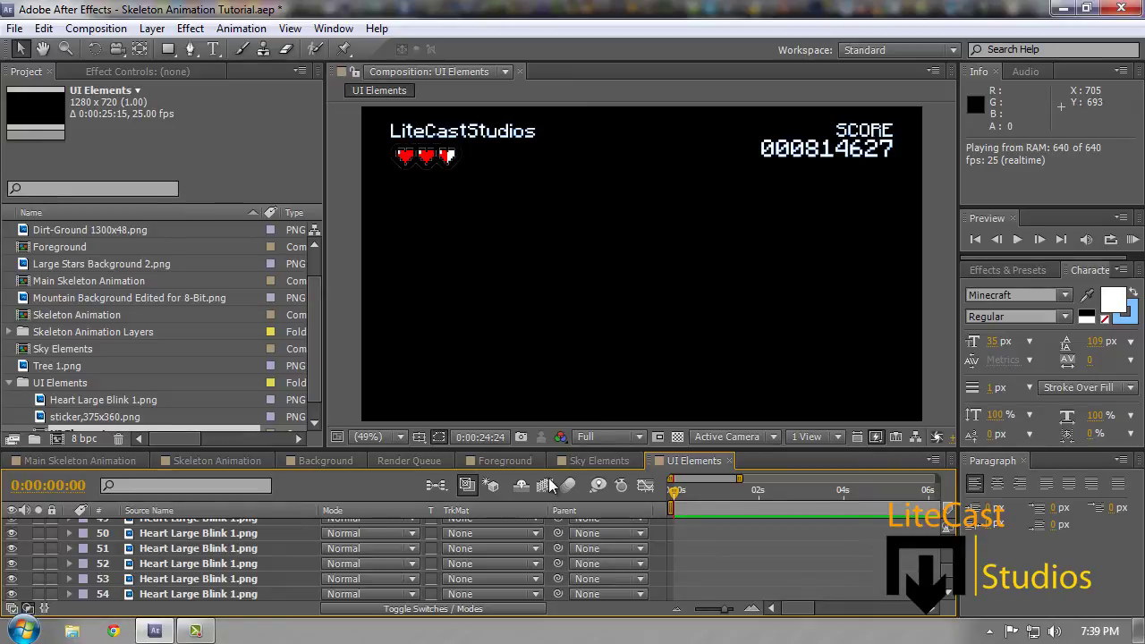
key(apostrophe)
scroll(948, 582, up, 15)
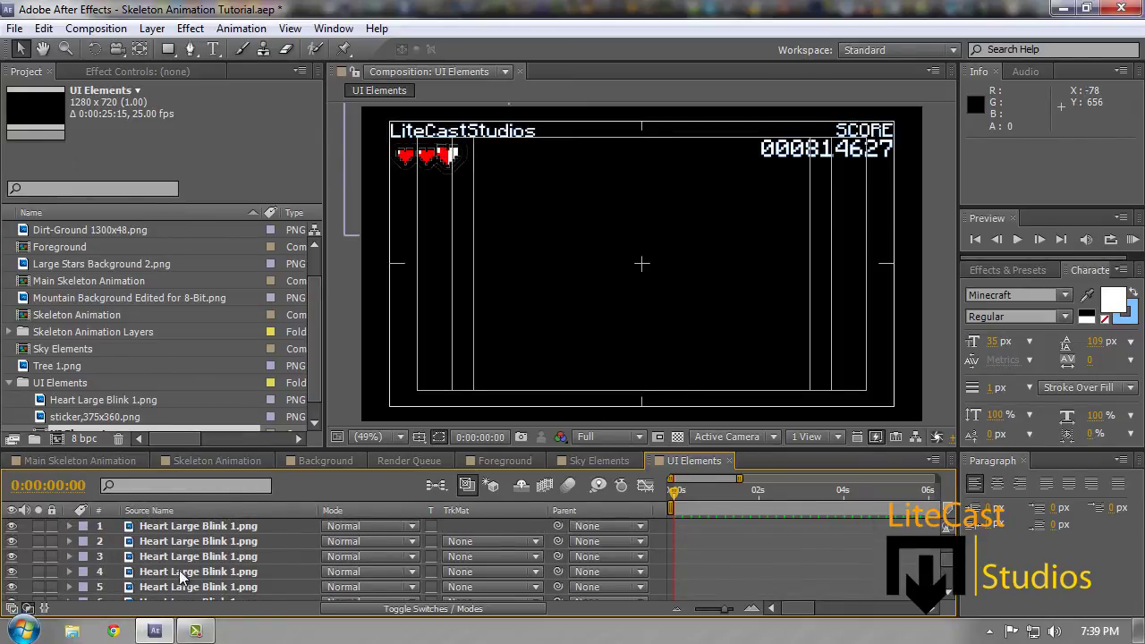
Cut the separate HUD layers out of the Main Skeleton Animation composition
click(196, 631)
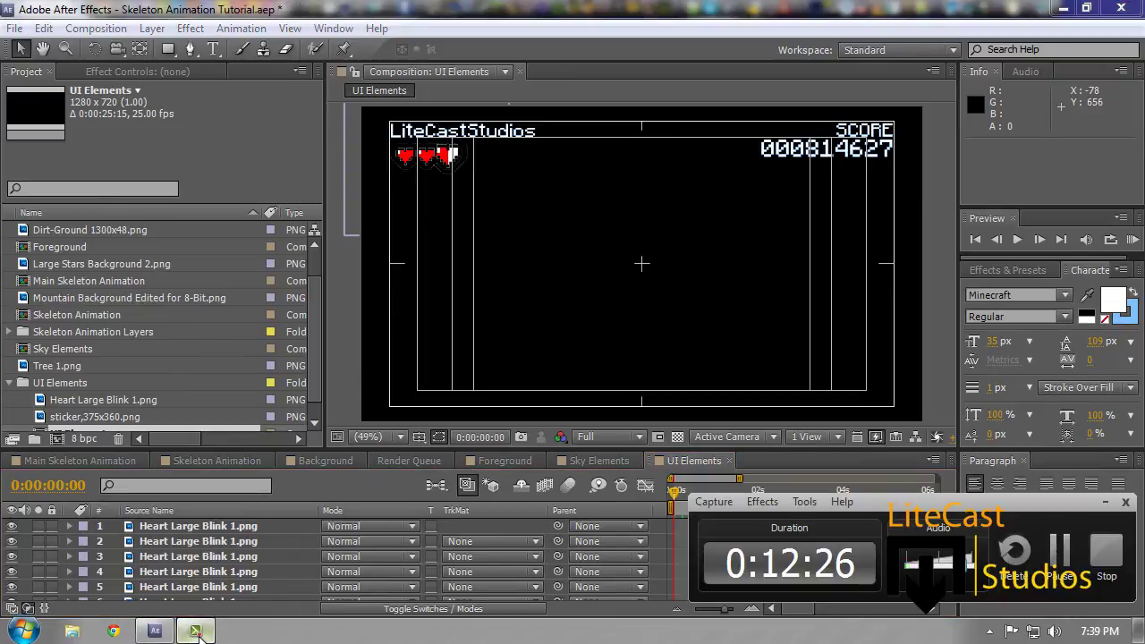
click(55, 460)
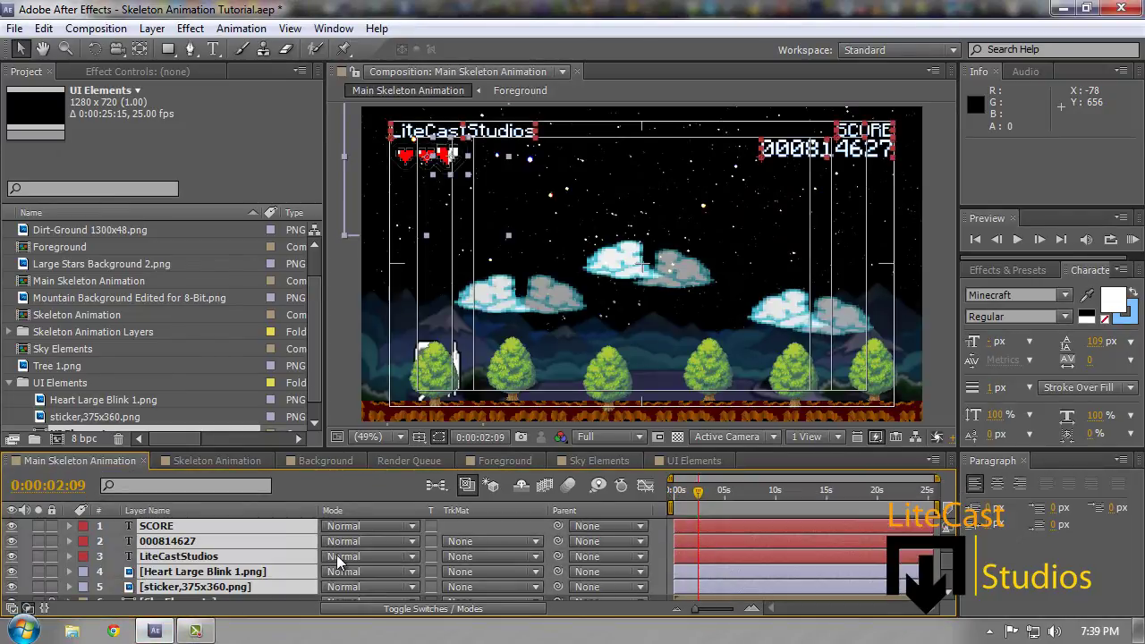
scroll(386, 553, down, 1)
scroll(383, 553, up, 1)
scroll(232, 539, down, 1)
scroll(236, 538, up, 1)
key(ctrl+x)
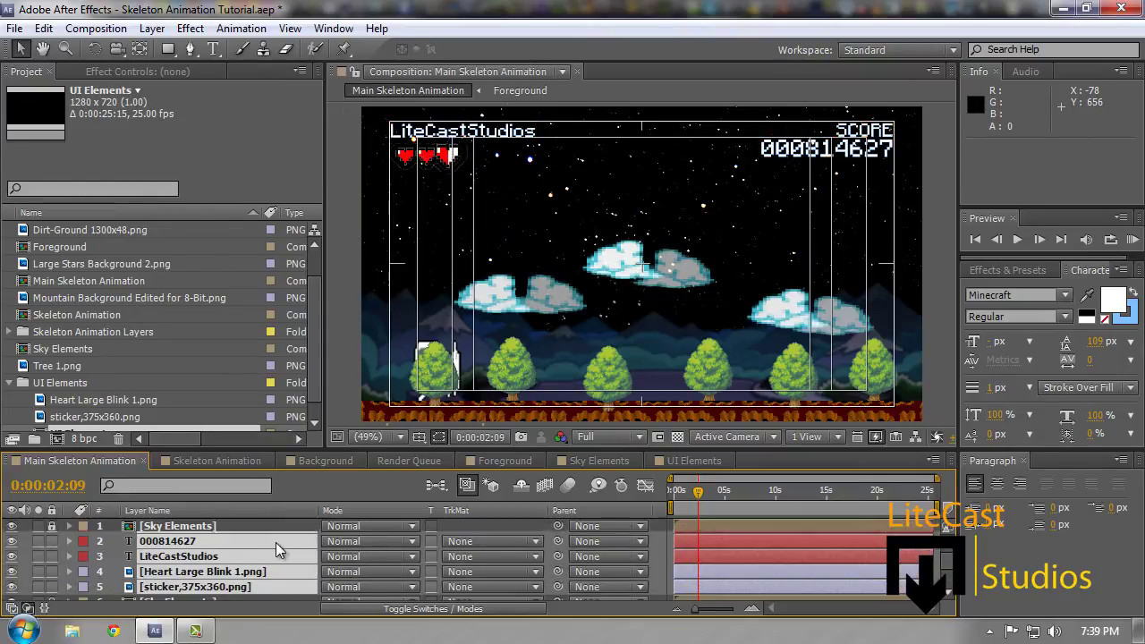
click(670, 460)
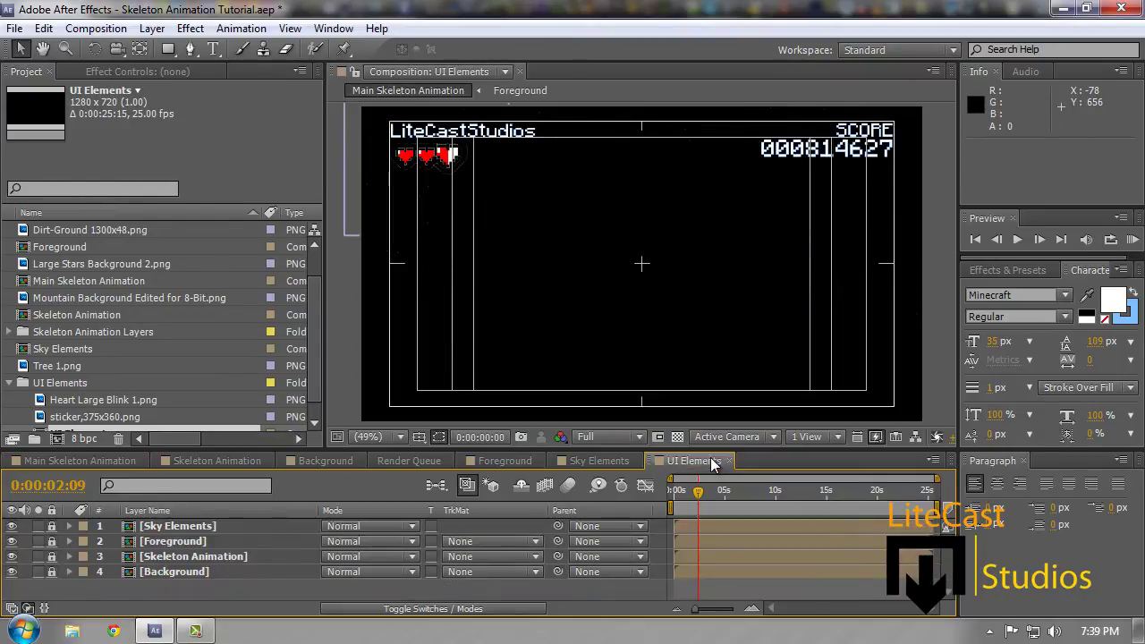
click(64, 462)
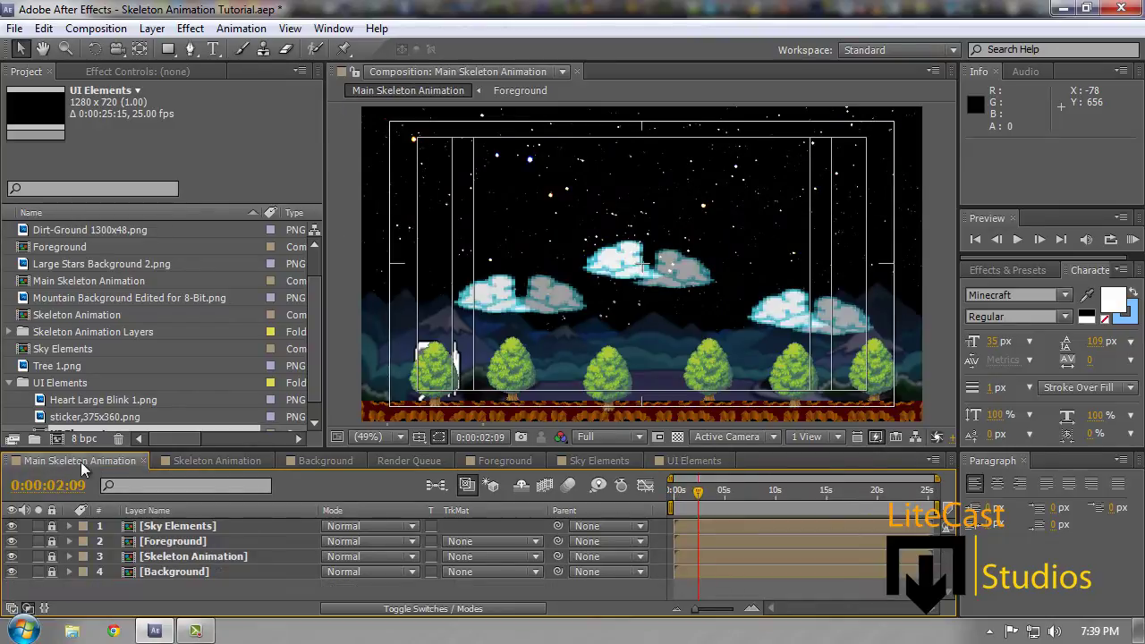
Nest the UI Elements comp as Main Skeleton Animation's top layer and preview later frames
click(316, 320)
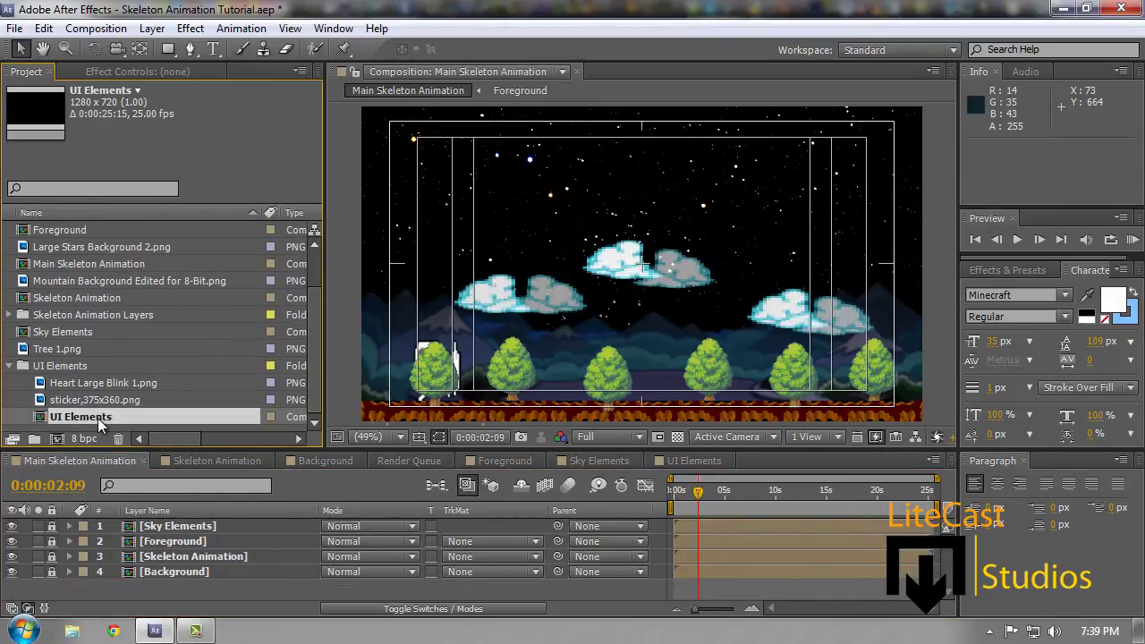
drag(100, 425, 70, 430)
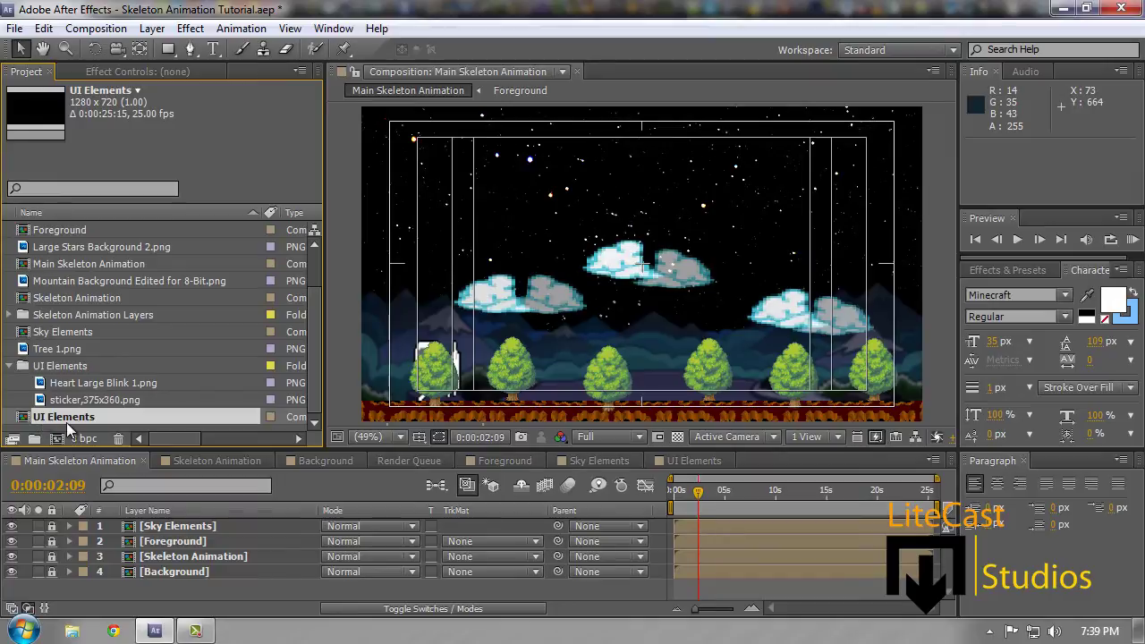
click(7, 374)
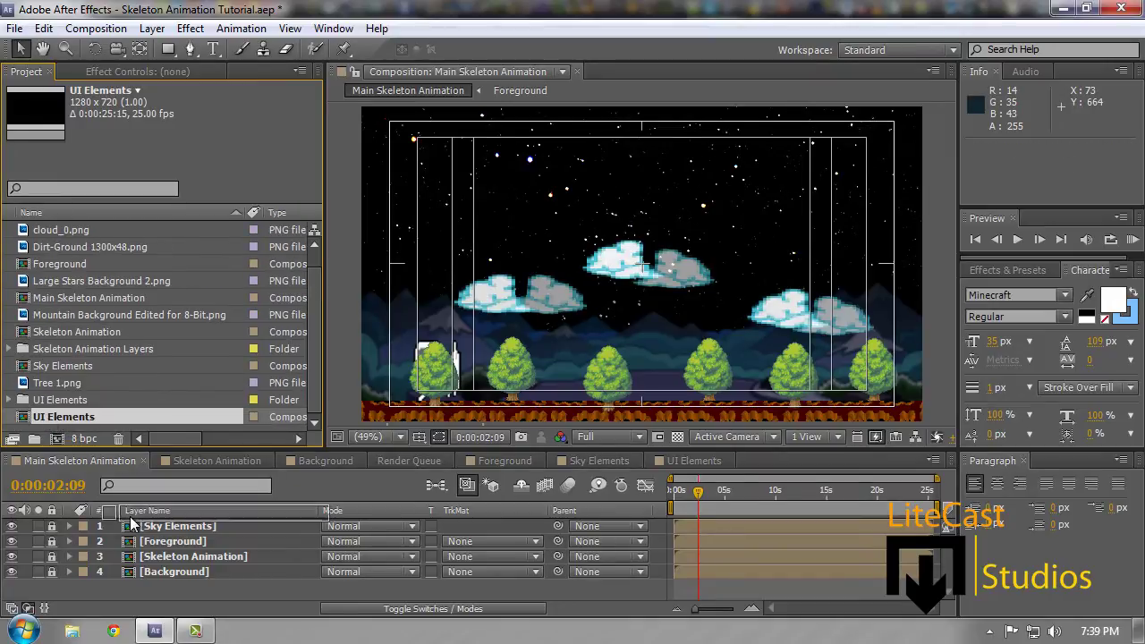
drag(130, 523, 131, 526)
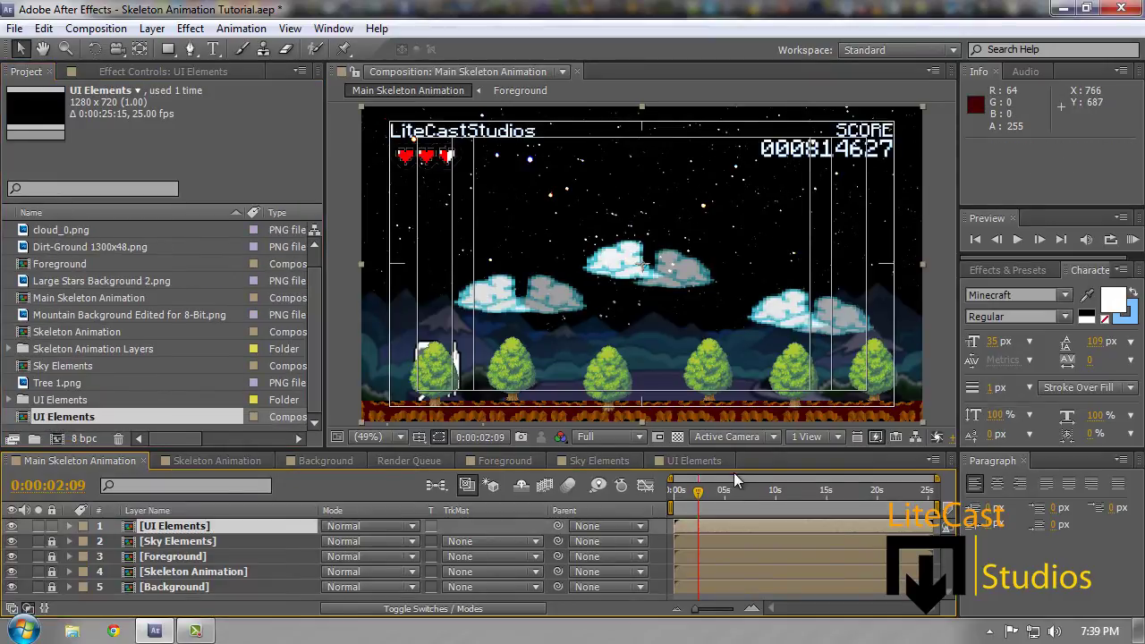
drag(699, 496, 673, 497)
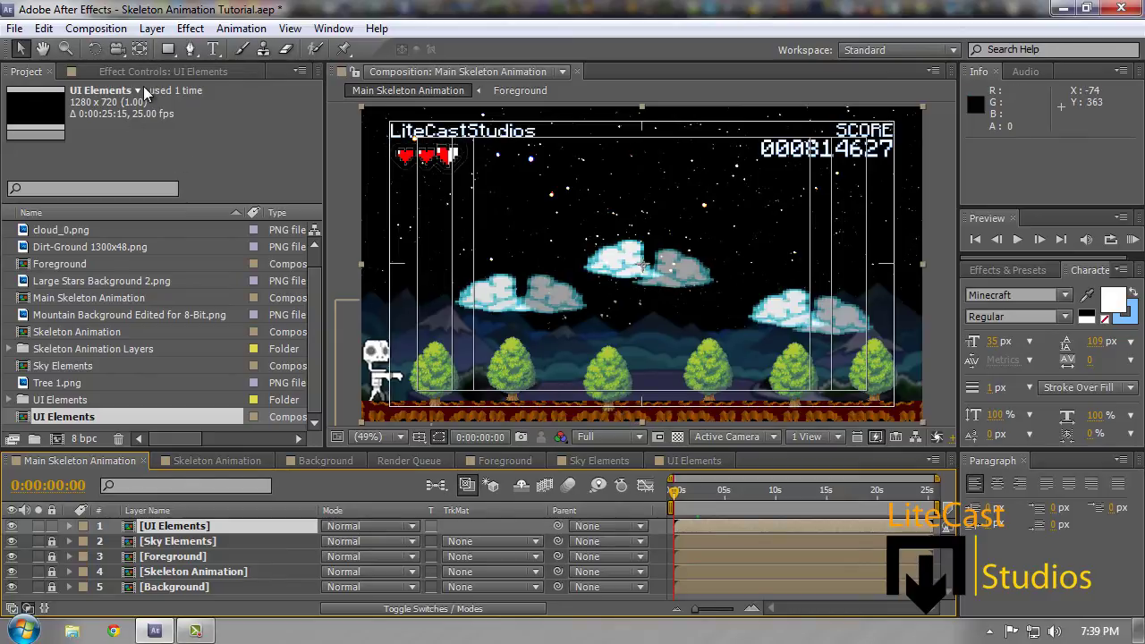
Browse the Composition and Effect menus
click(107, 30)
click(184, 27)
Create a white GO! text layer over the central cloud and duplicate it
click(211, 49)
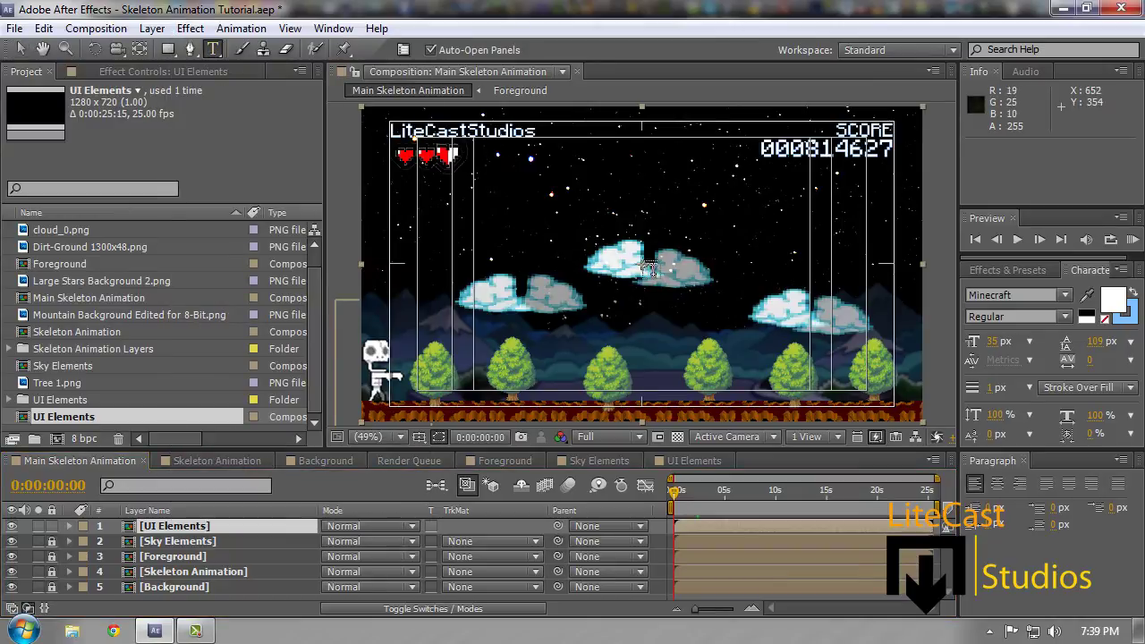
click(640, 263)
text(0)
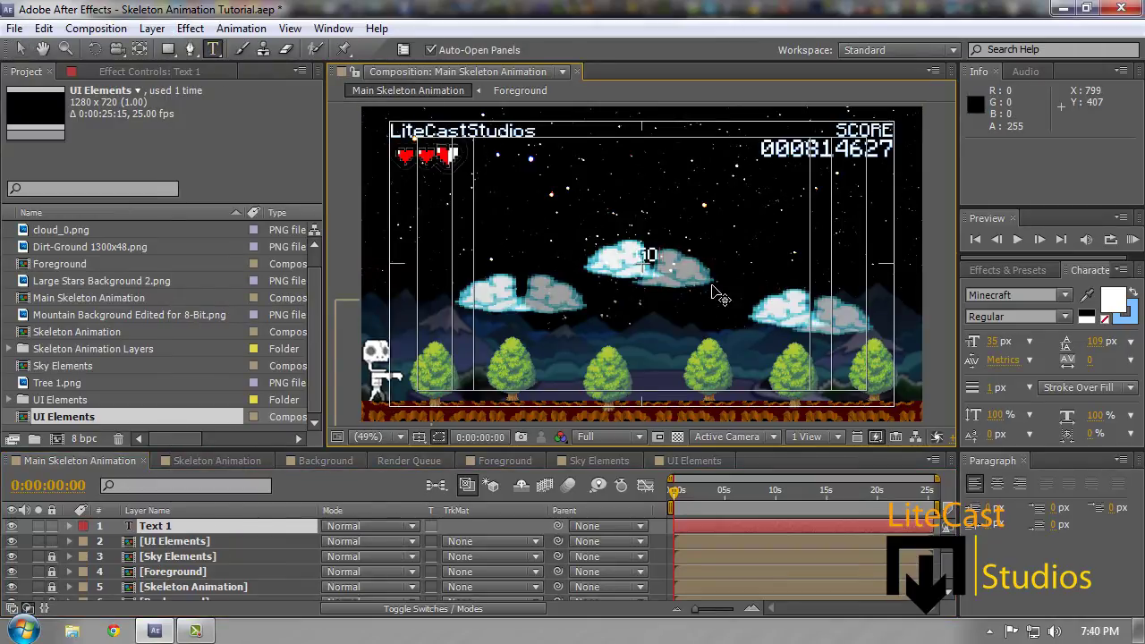
key(ctrl+a)
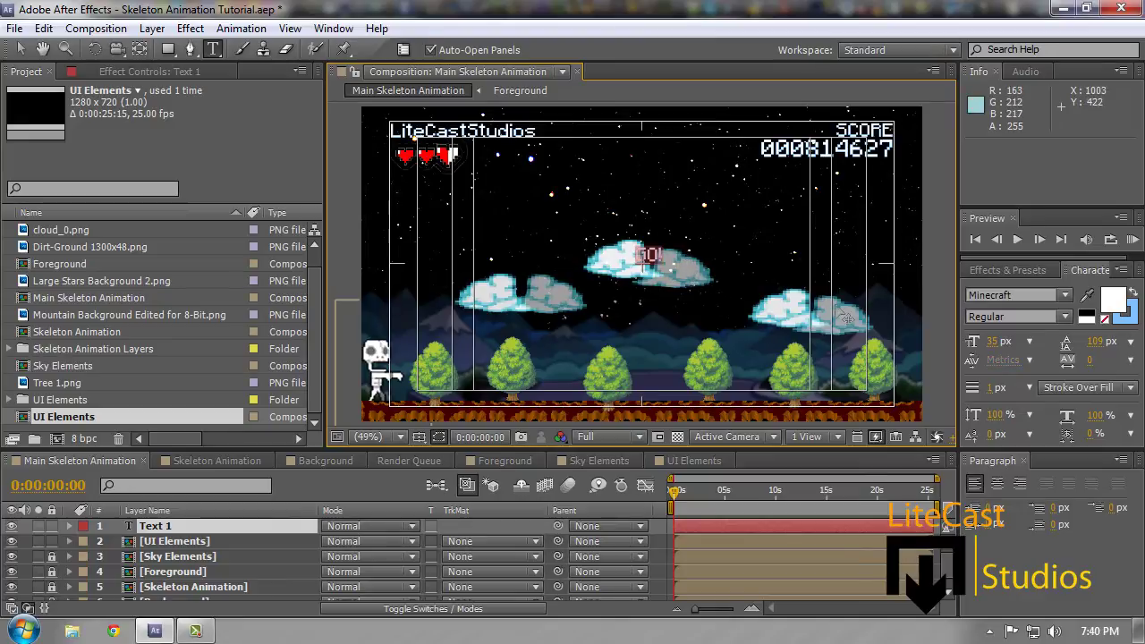
click(143, 528)
key(ctrl+d)
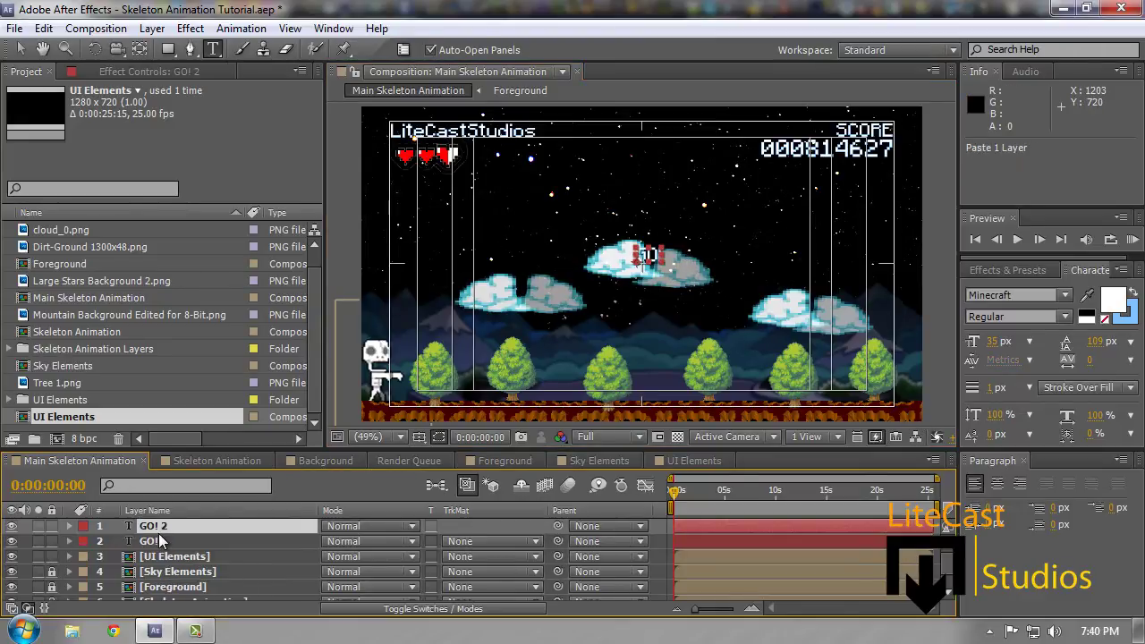
Enlarge the original GO! text's font size to 140 px
click(159, 545)
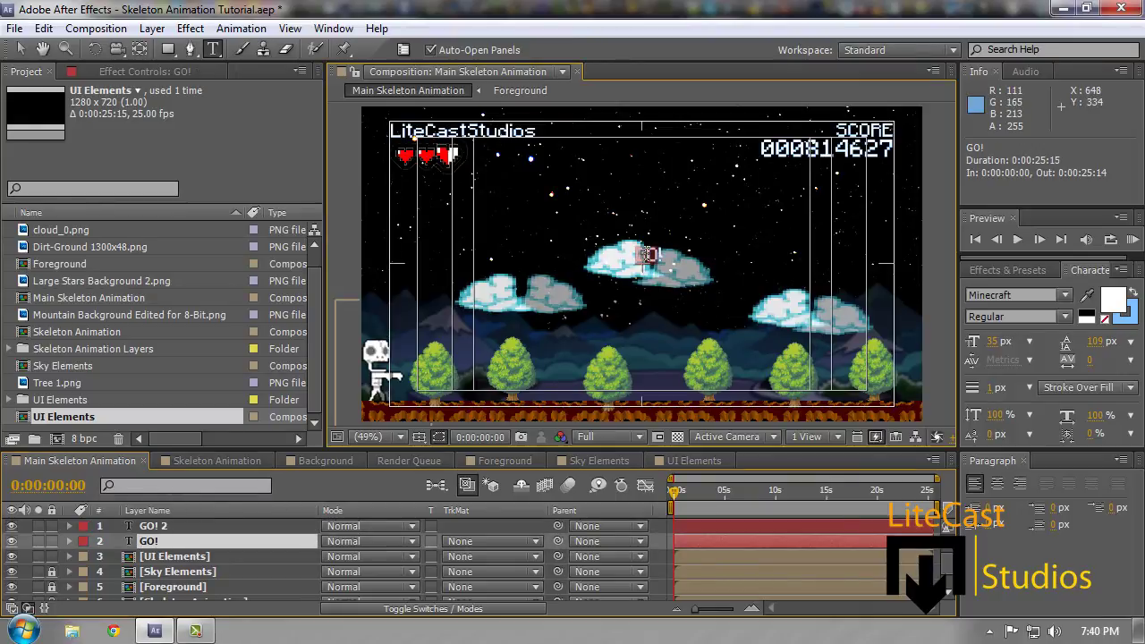
drag(1001, 347, 1068, 349)
text(126)
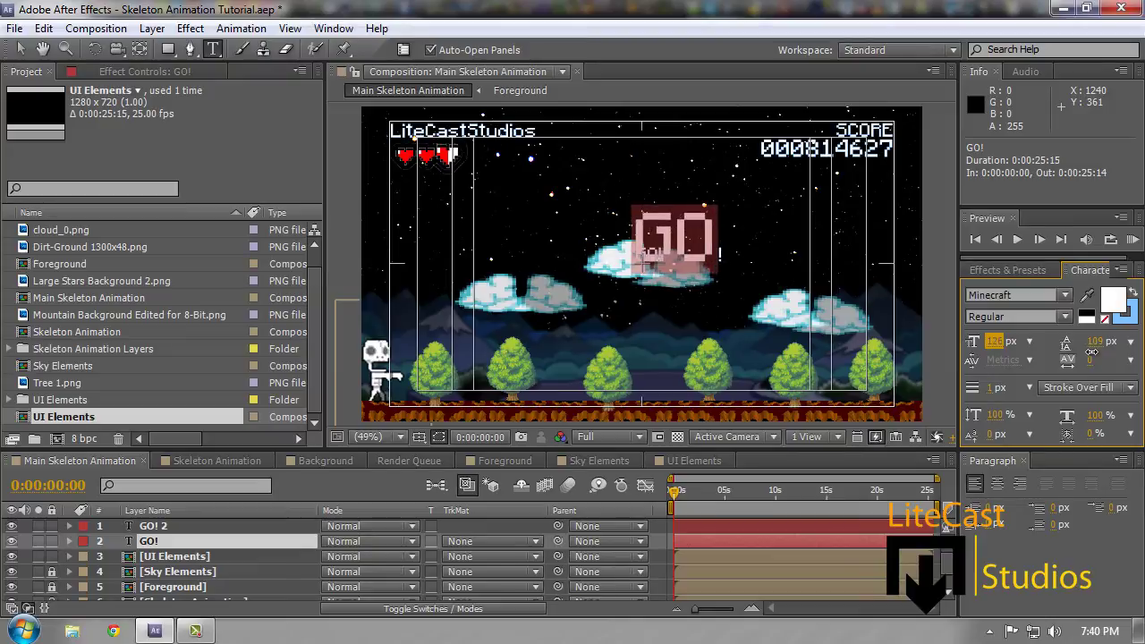
key(Return)
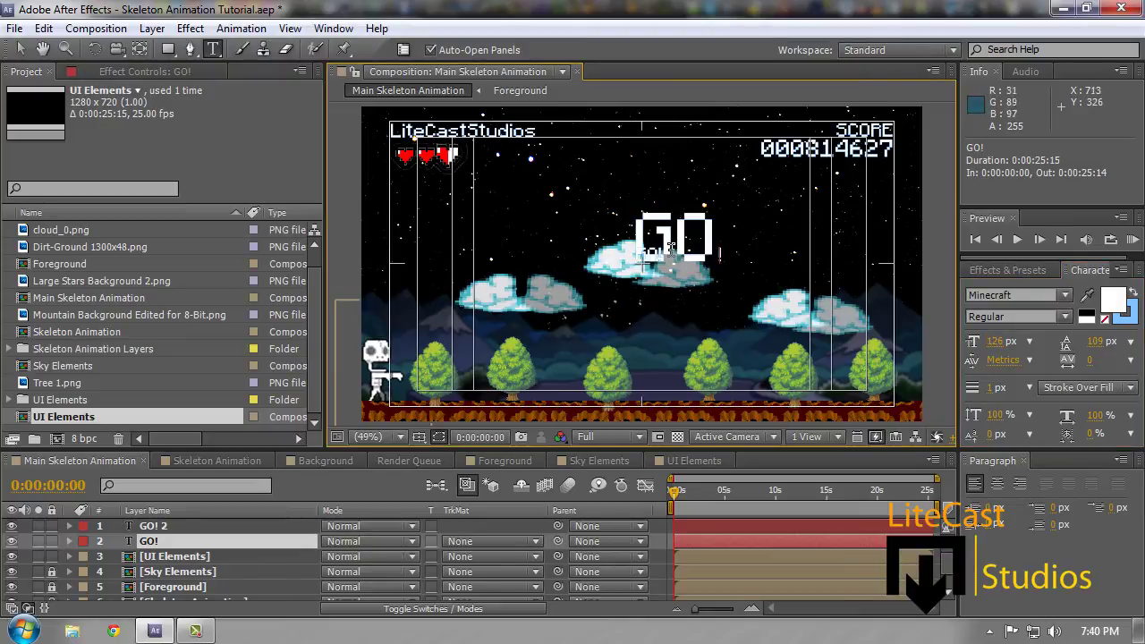
double_click(678, 252)
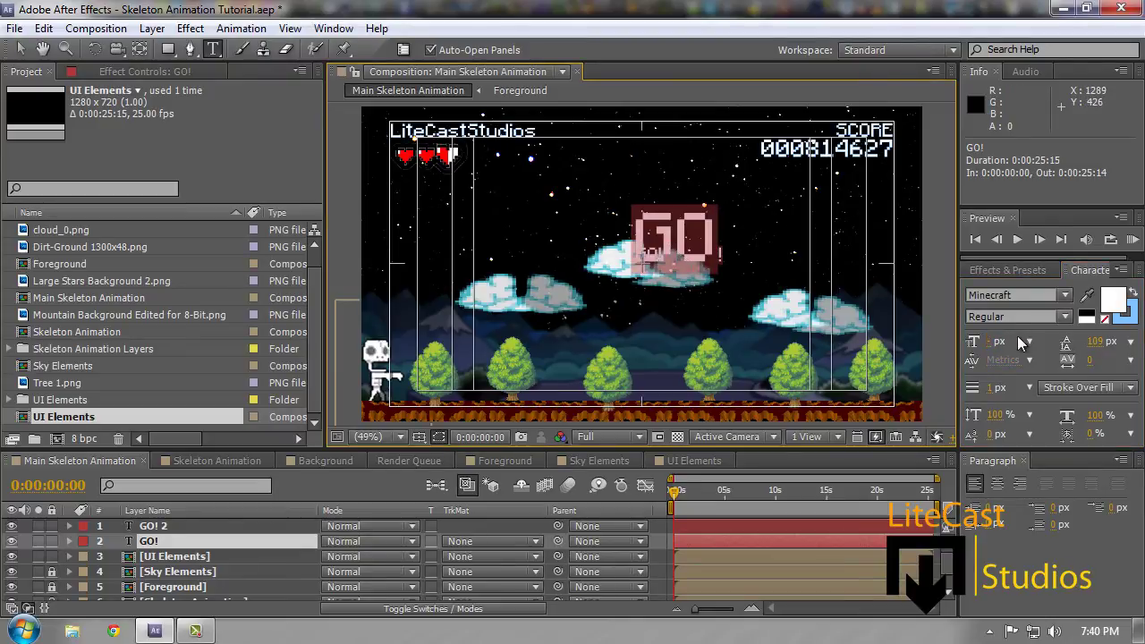
mouse_move(1000, 345)
mouse_down()
mouse_move(1031, 344)
mouse_move(1014, 349)
mouse_up()
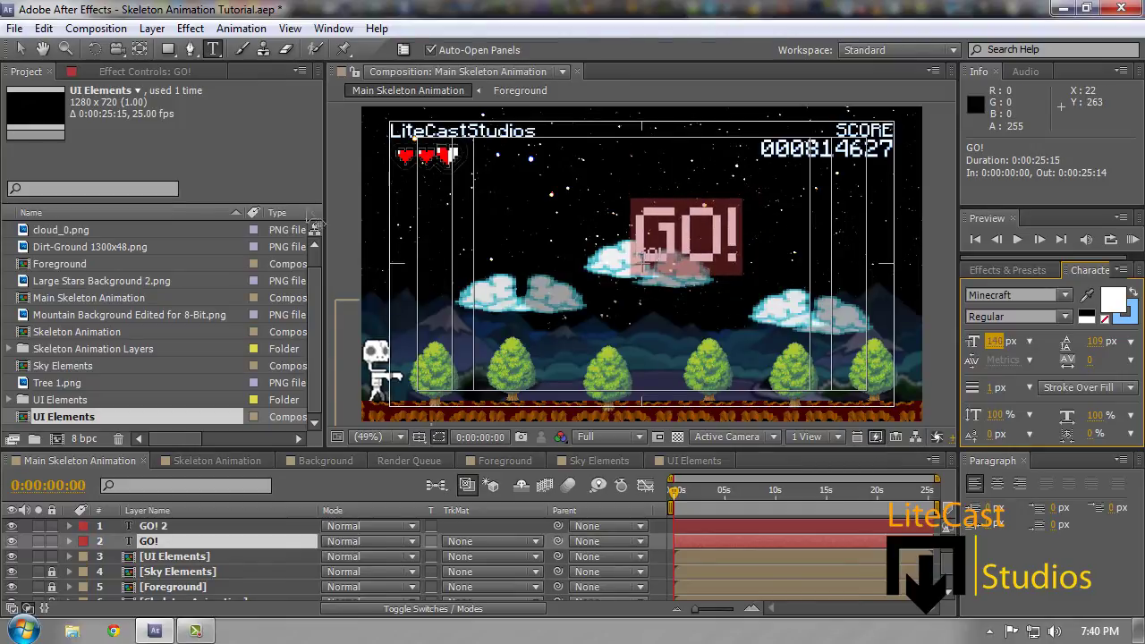
click(154, 527)
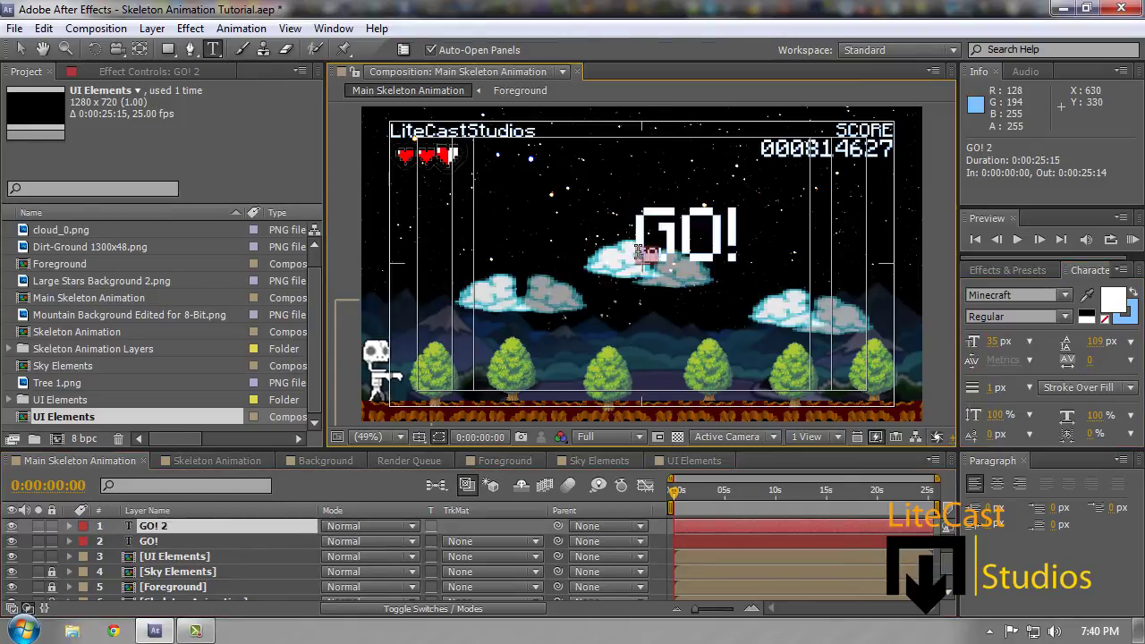
Shrink GO! 2 to 75 px, centre both GO! texts on the cloud, and adjust GO! 2's timing
mouse_move(995, 342)
mouse_down()
mouse_move(1039, 349)
mouse_move(1006, 353)
mouse_up()
click(20, 49)
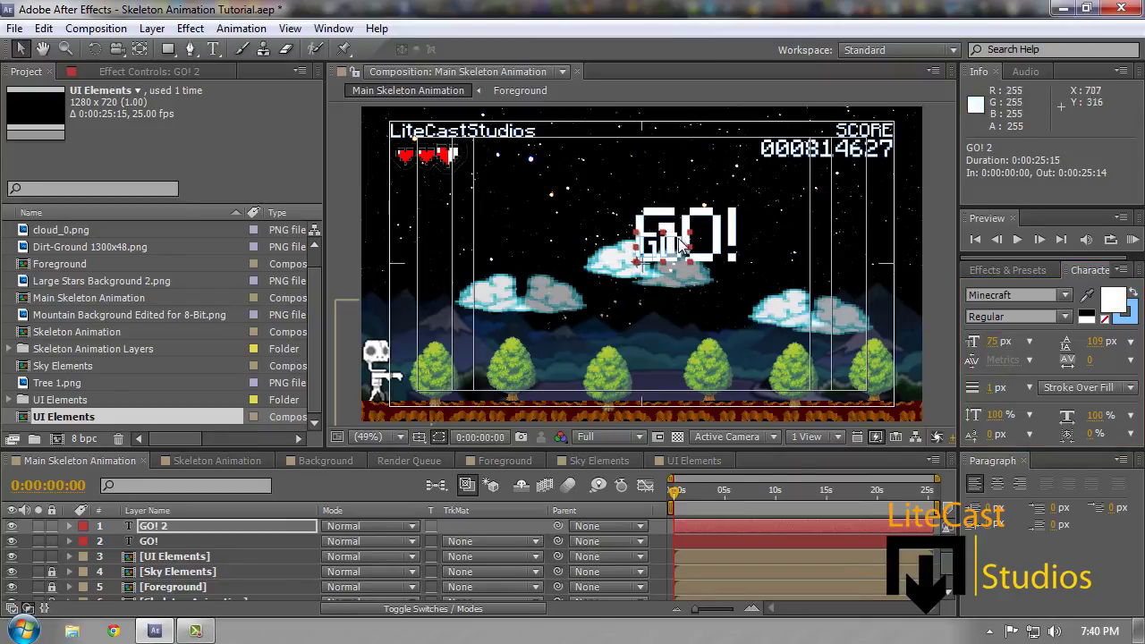
drag(667, 261, 651, 305)
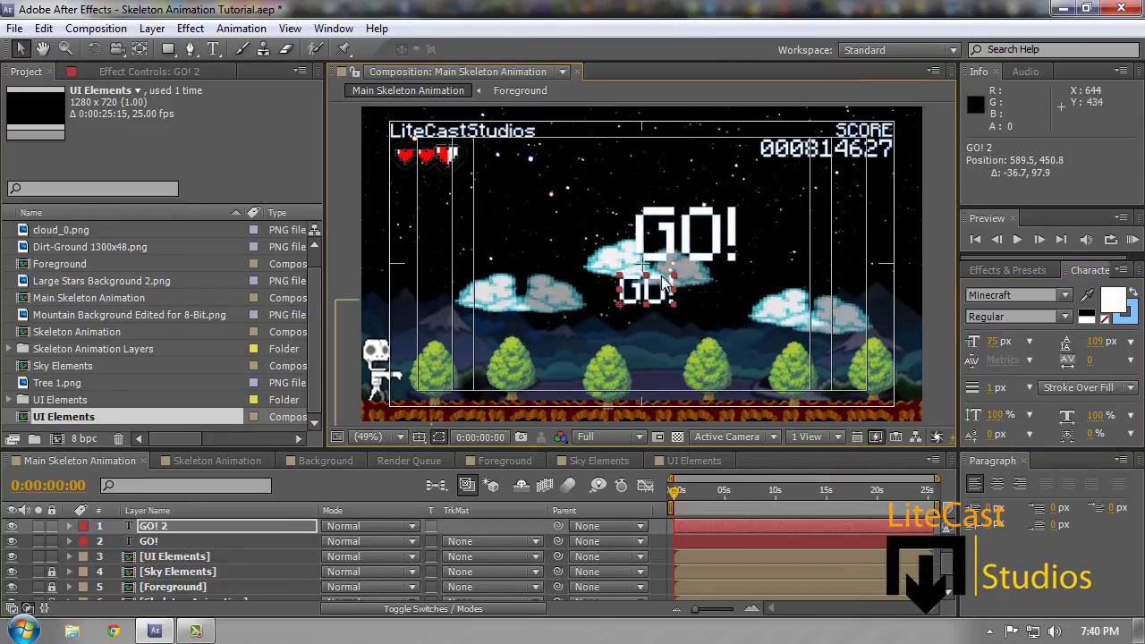
drag(703, 526, 778, 526)
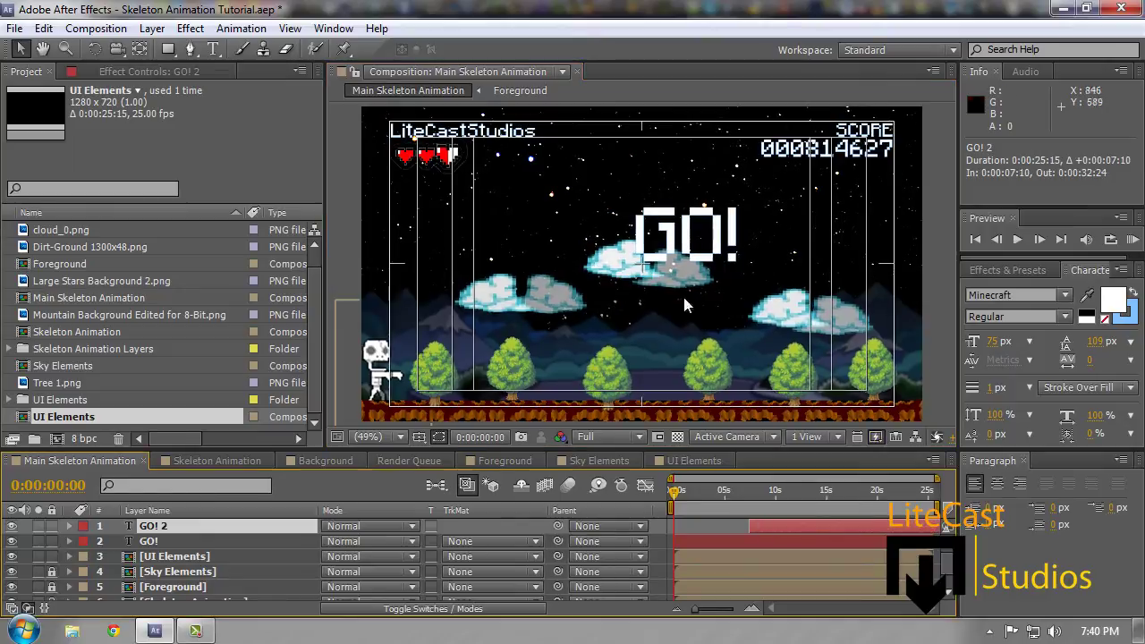
drag(685, 236, 650, 275)
click(642, 269)
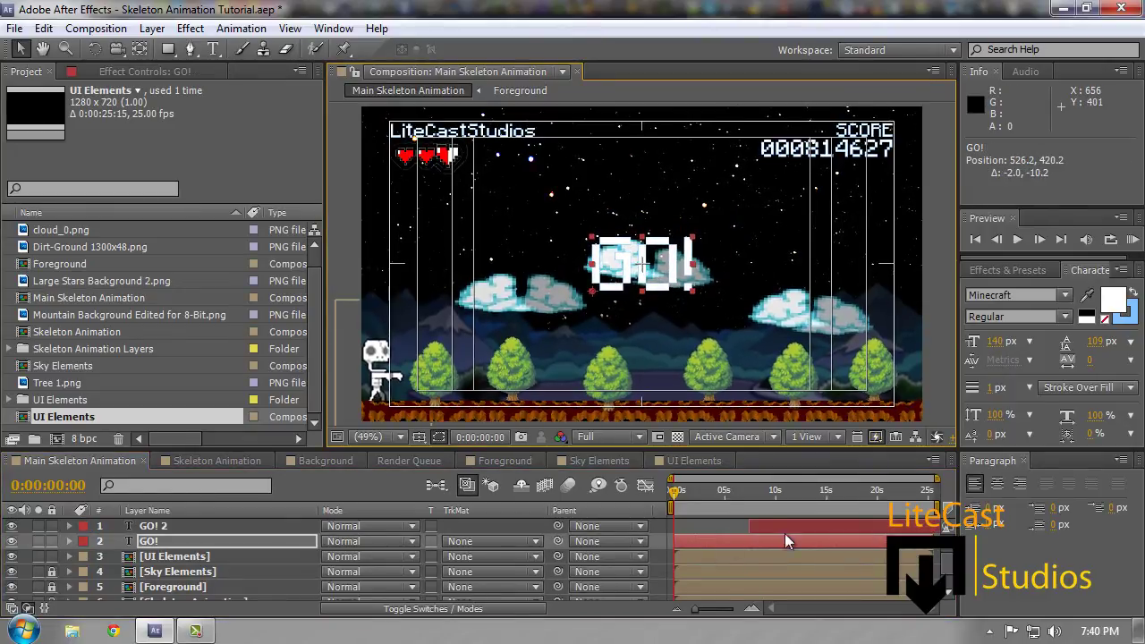
drag(776, 528, 705, 522)
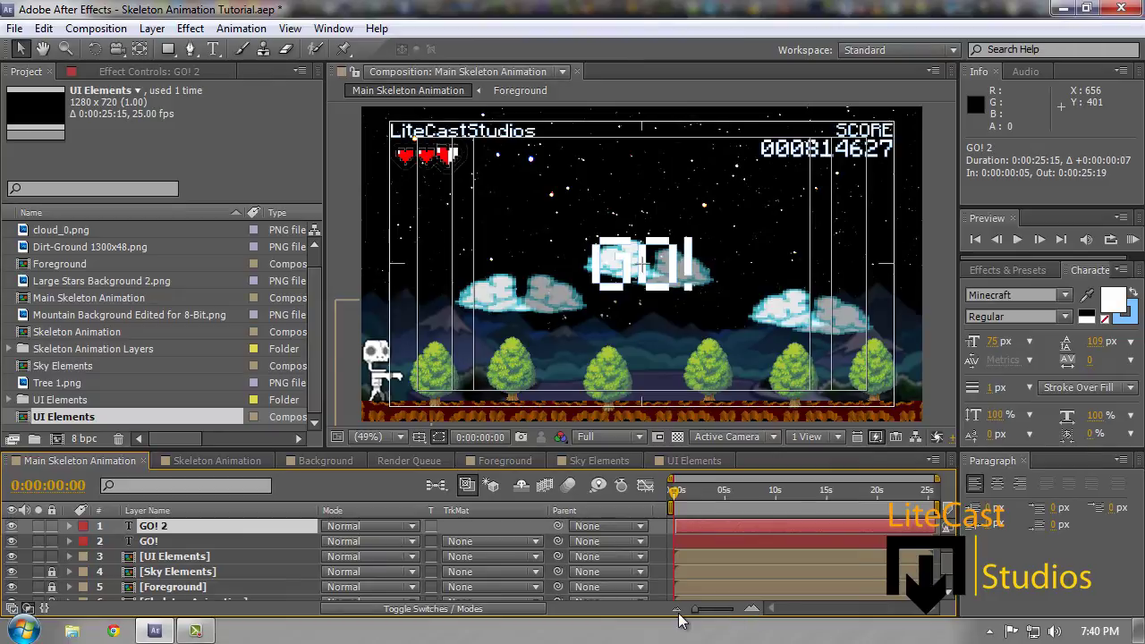
Zoom the timeline to frames and shift the GO! layer bar to start at frame 2
drag(695, 610, 735, 610)
key(ctrl+z)
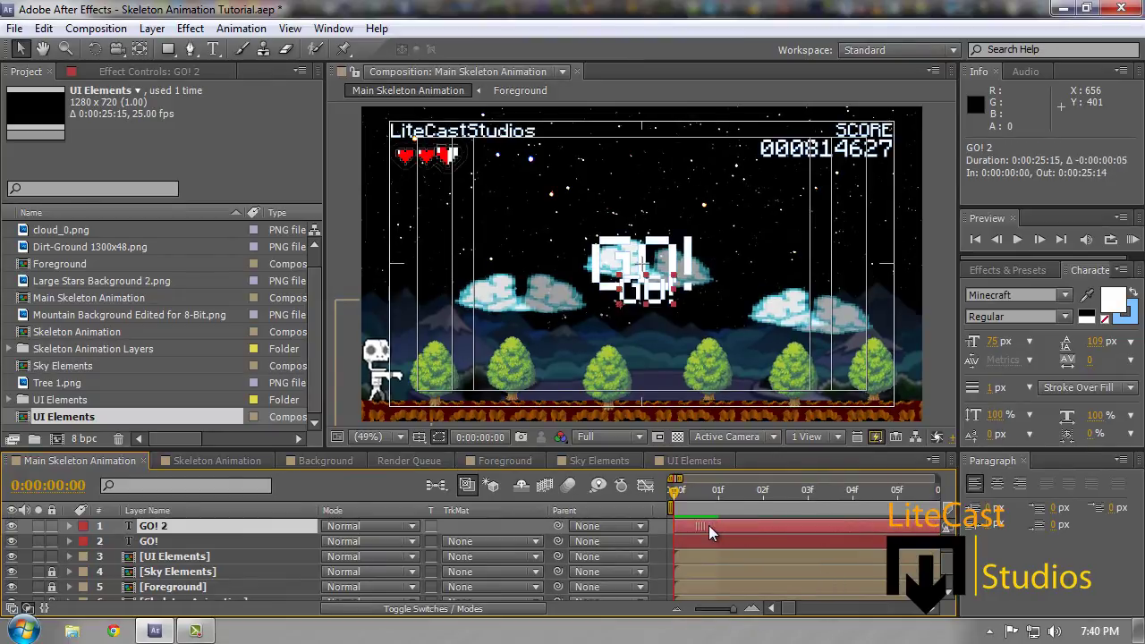
drag(704, 543, 860, 544)
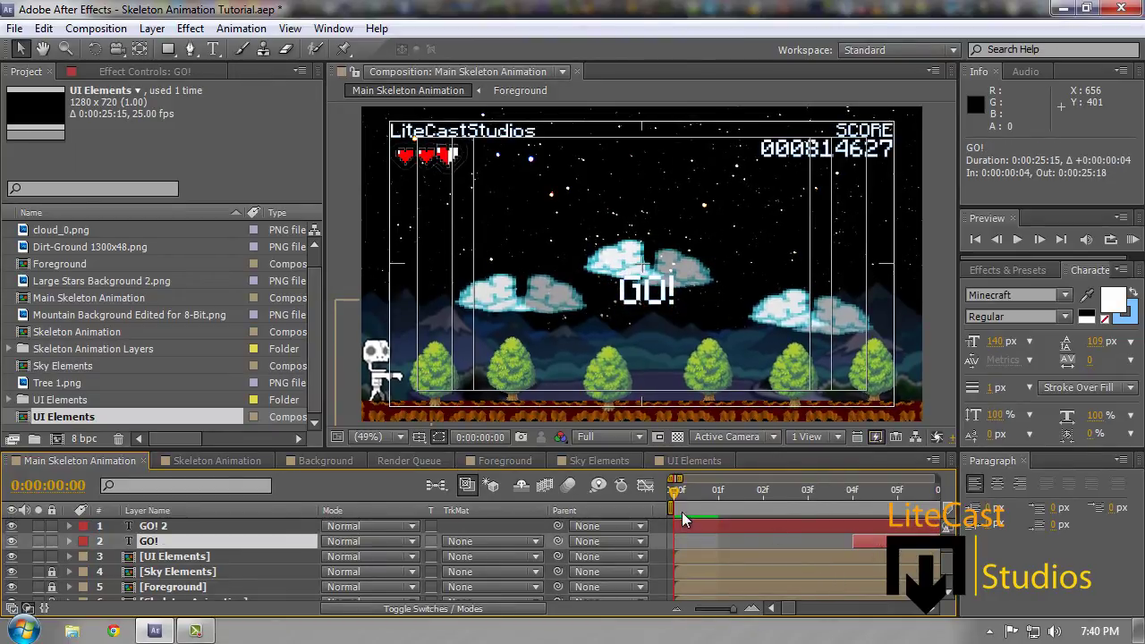
click(642, 269)
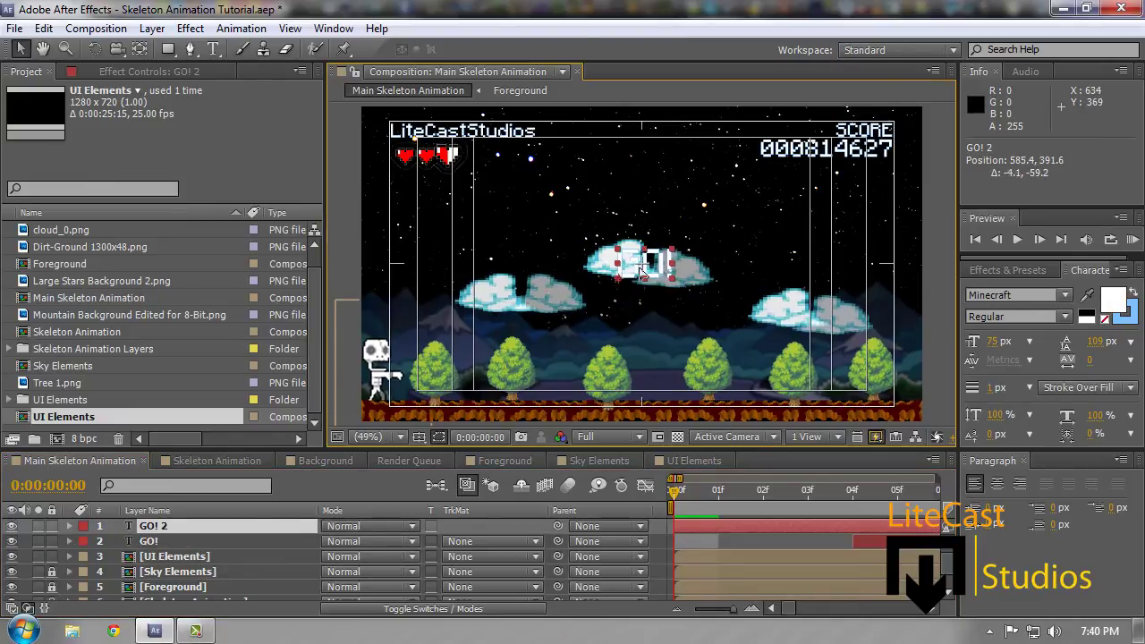
drag(741, 490, 765, 496)
key(ctrl+Down)
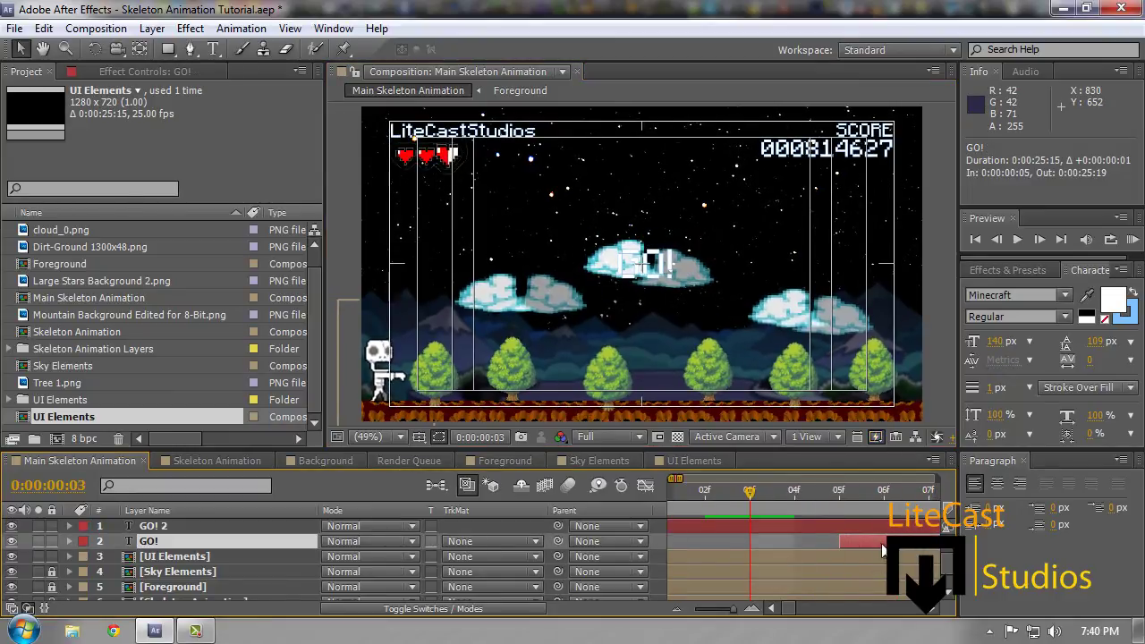
drag(864, 545, 729, 548)
key(Page_Up)
mouse_move(675, 491)
mouse_down()
mouse_move(636, 495)
mouse_move(926, 498)
mouse_move(653, 488)
mouse_up()
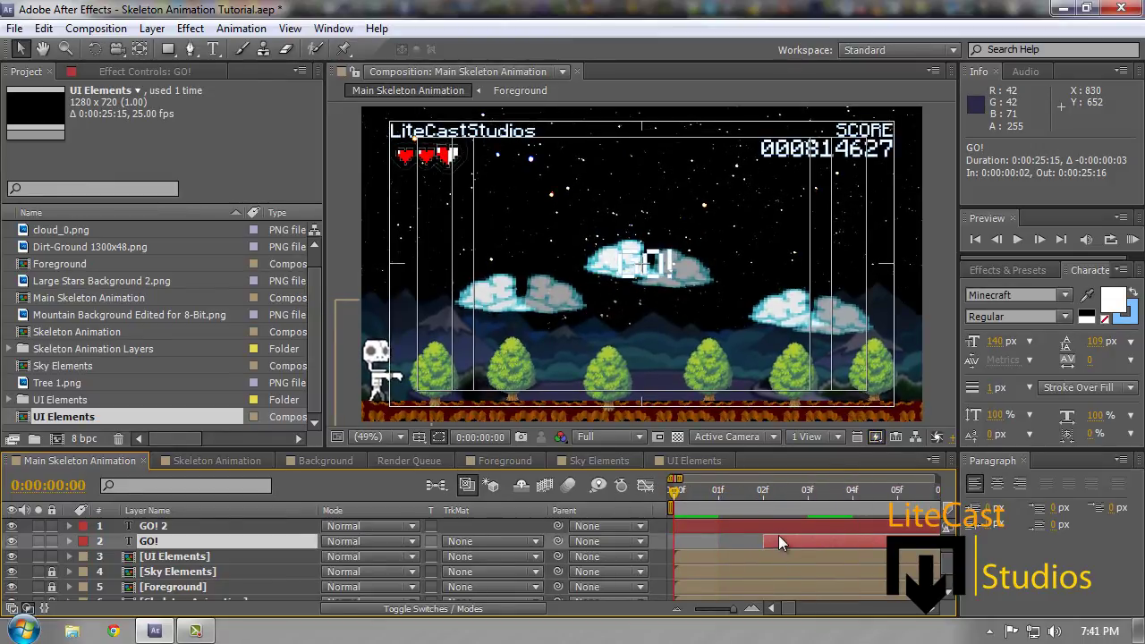
Trim both GO! layers to two frames, GO! at 0–1 and GO! 2 at 2–3, then play back
drag(713, 615, 695, 614)
key(alt+bracketright)
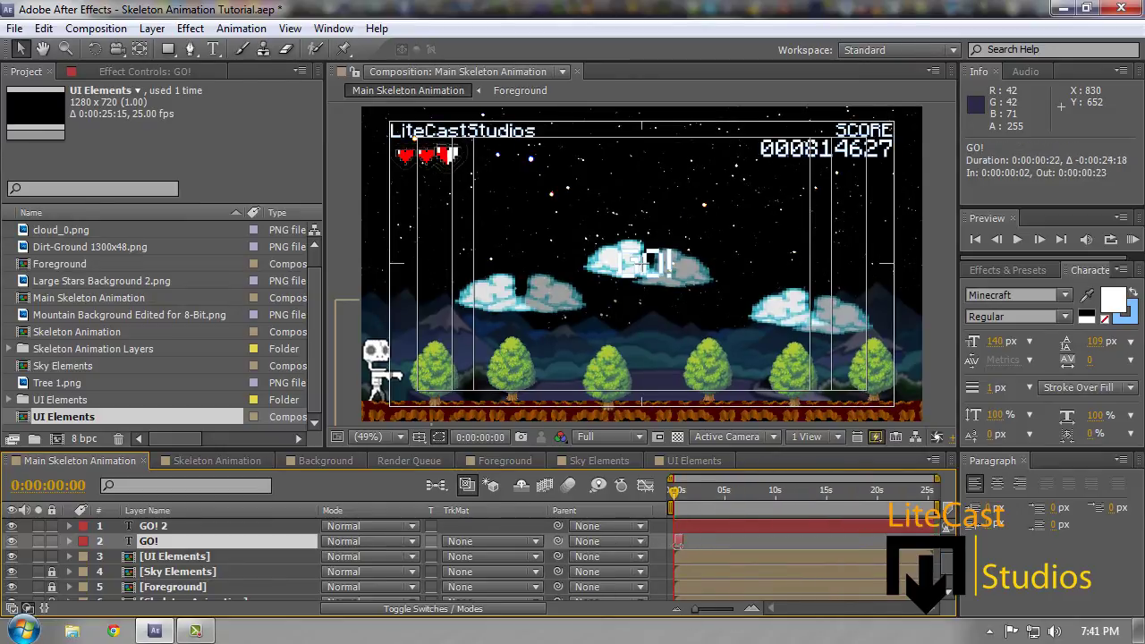
key(ctrl+Up)
key(alt+bracketright)
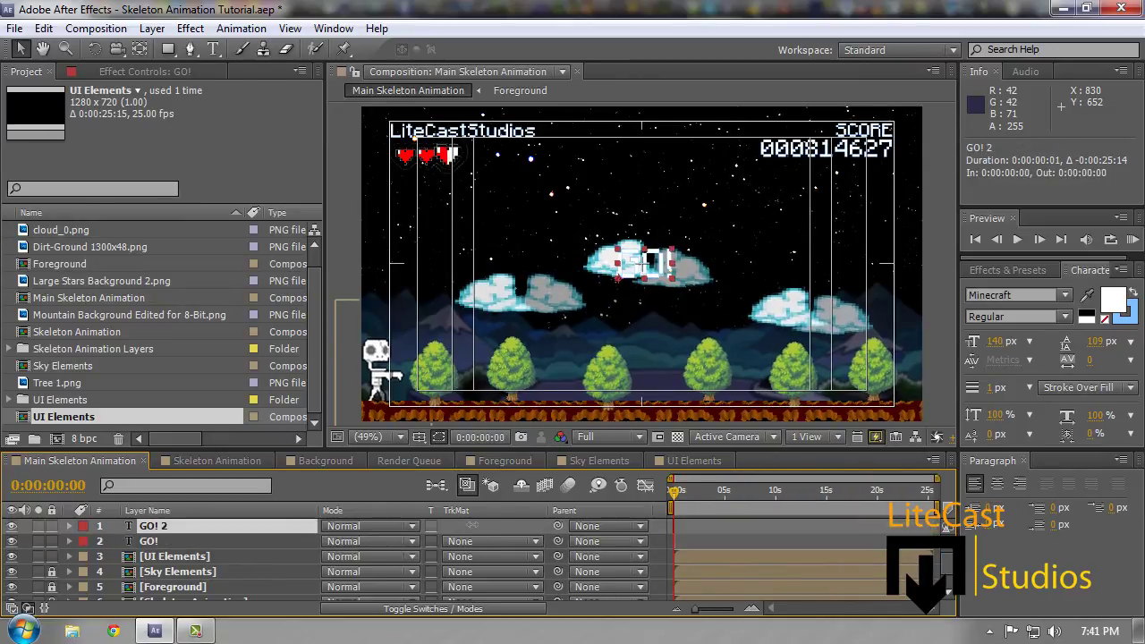
drag(697, 615, 733, 614)
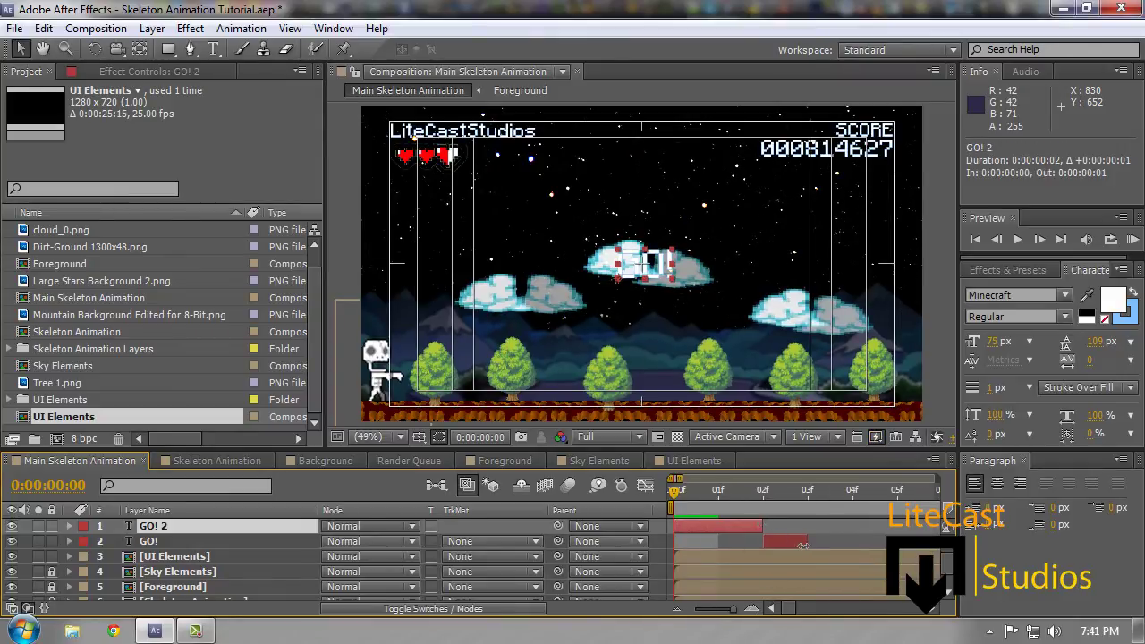
key(ctrl+z)
key(ctrl+z)
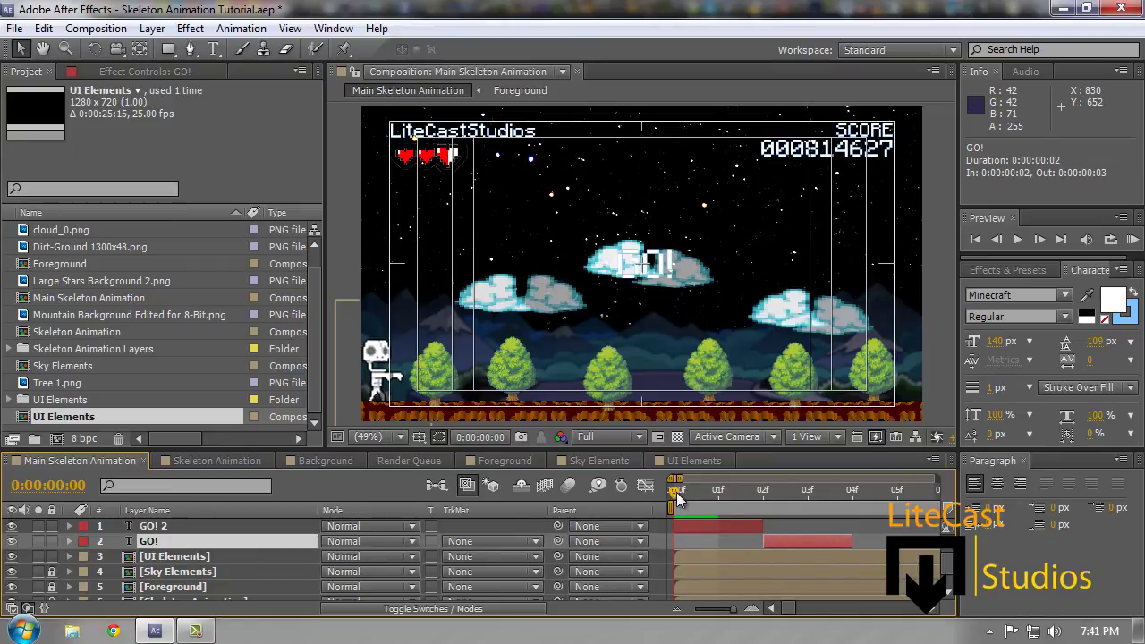
drag(677, 492, 809, 499)
key(Home)
mouse_move(779, 543)
mouse_down()
mouse_move(704, 542)
mouse_move(786, 527)
mouse_up()
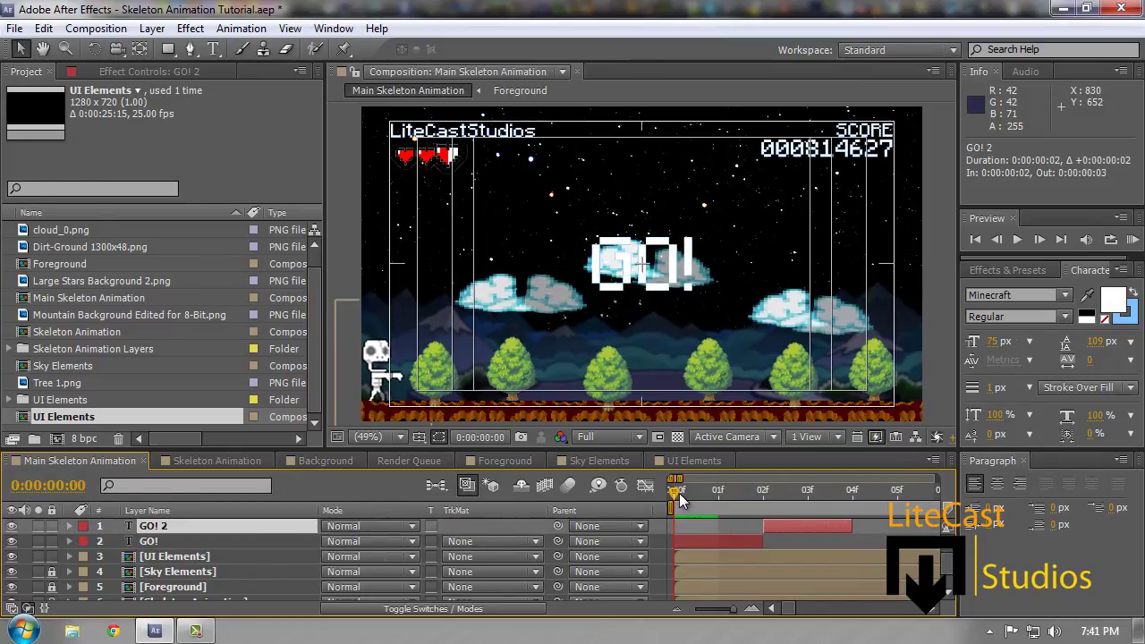
drag(679, 494, 719, 493)
key(space)
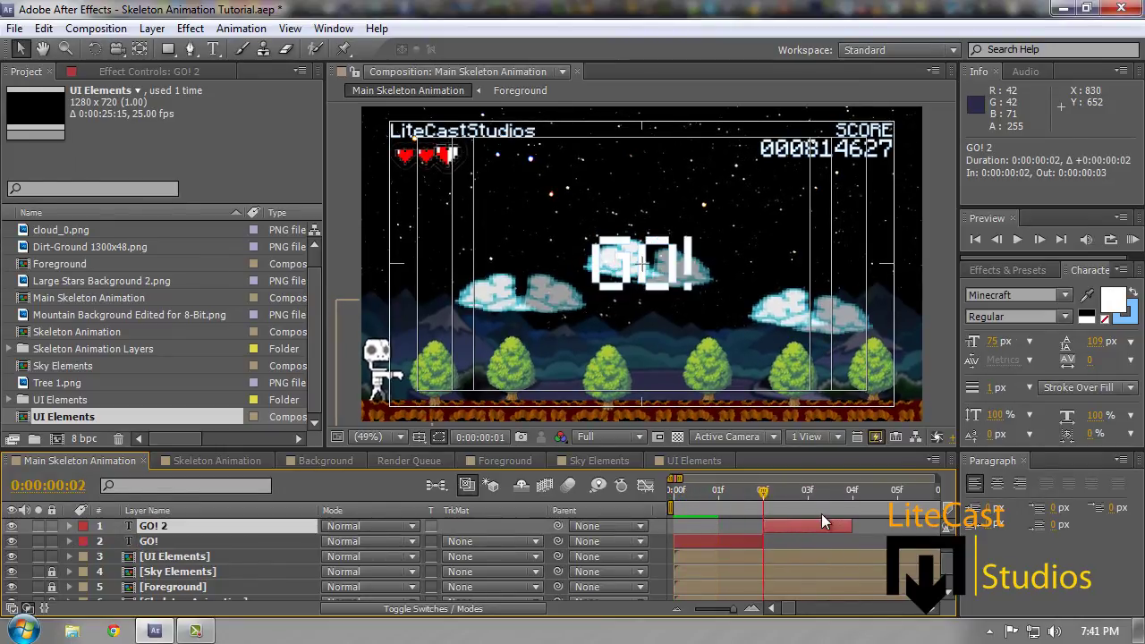
Paste copies of the GO! and GO! 2 pair to build up 14 GO! layers
shift+click(151, 542)
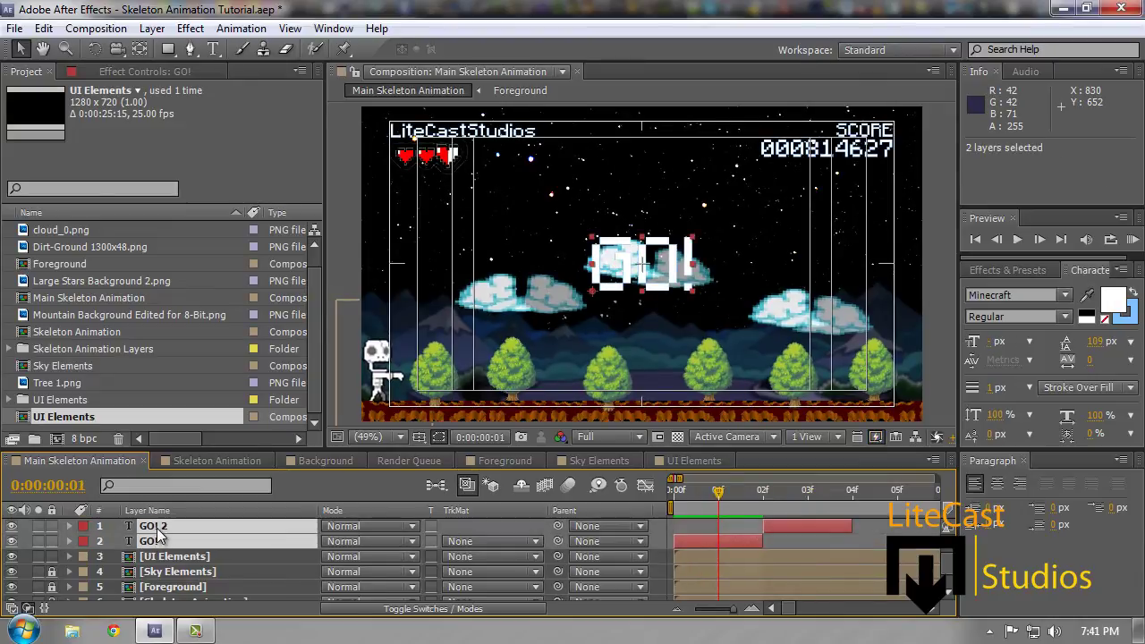
key(ctrl+v)
key(ctrl+v)
key(ctrl+v)
key(ctrl+v)
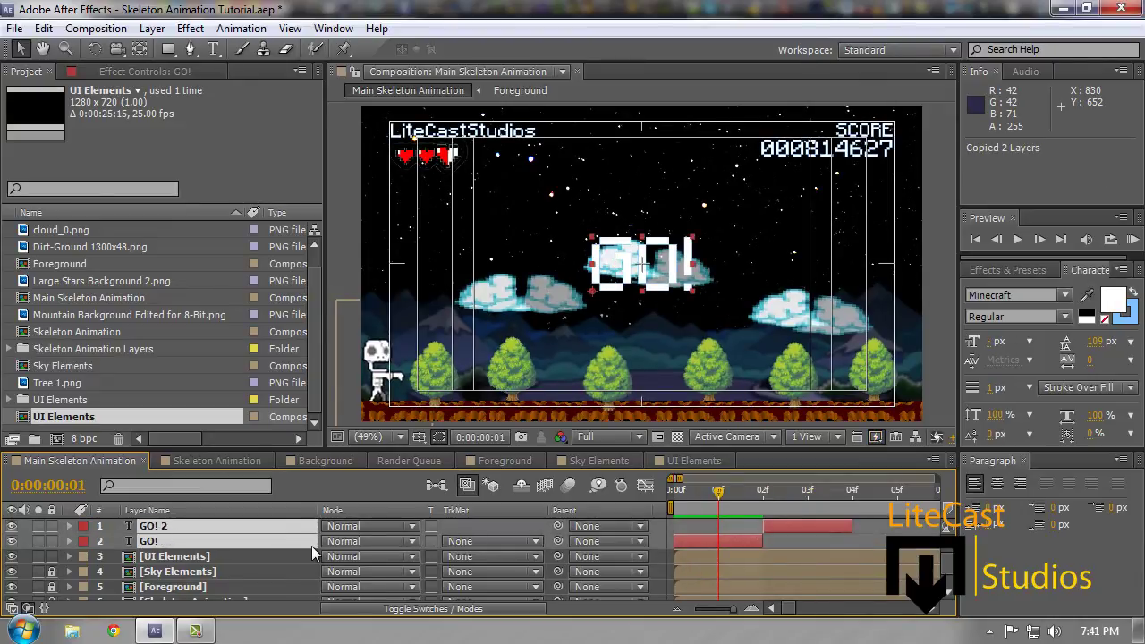
key(ctrl+v)
key(ctrl+v)
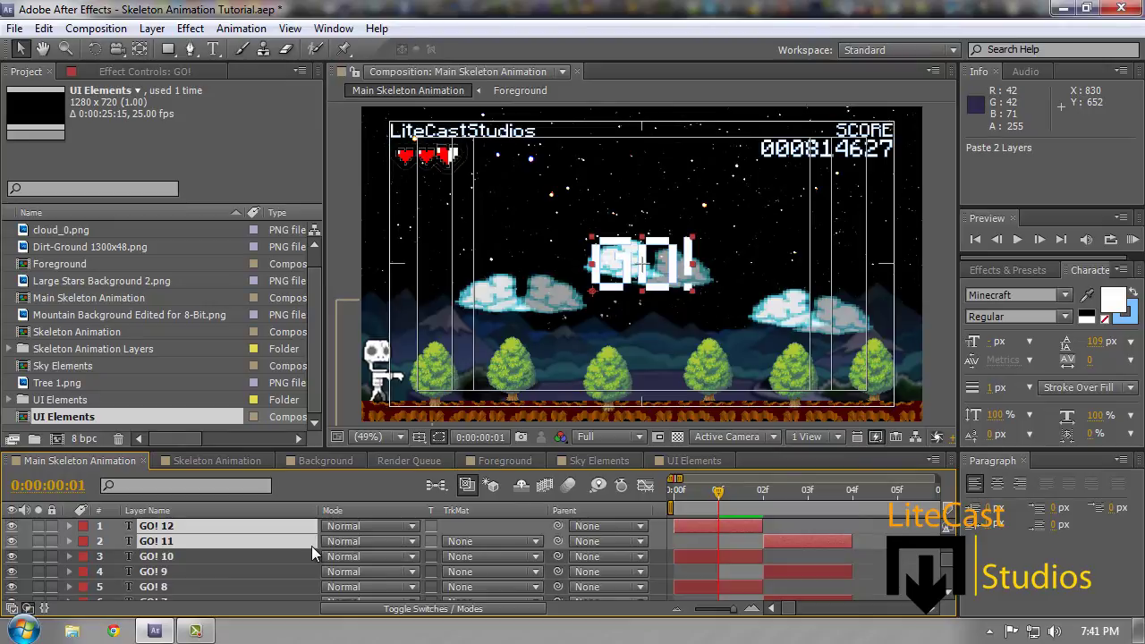
scroll(224, 553, down, 5)
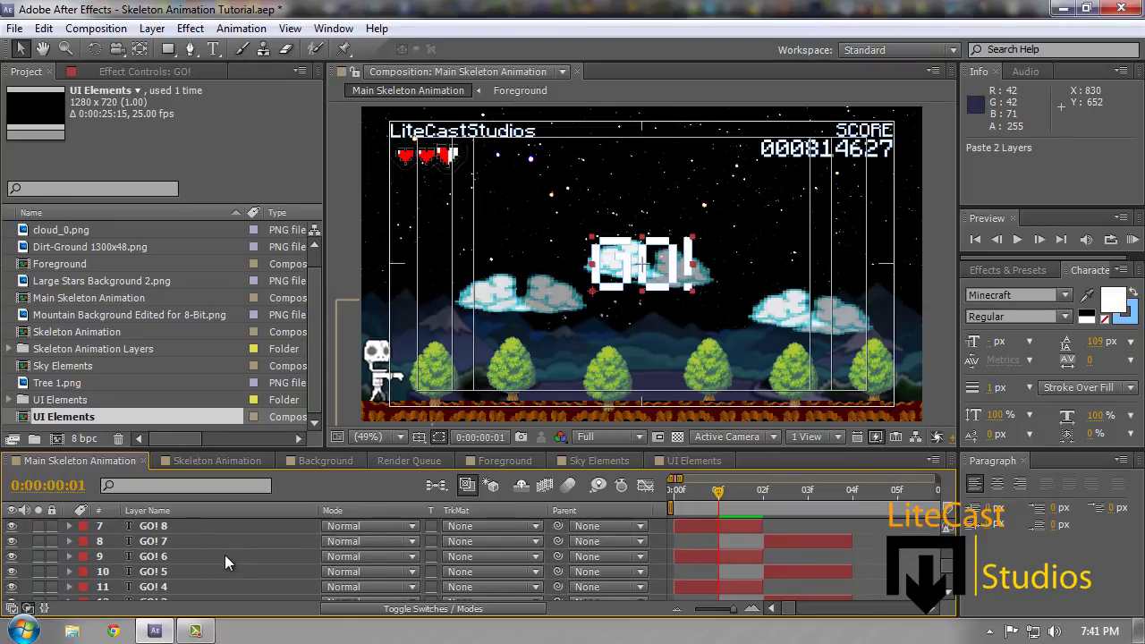
scroll(224, 572, up, 1)
Sequence all 14 GO! layers end to end with Keyframe Assistant > Sequence Layers, no overlap
click(159, 562)
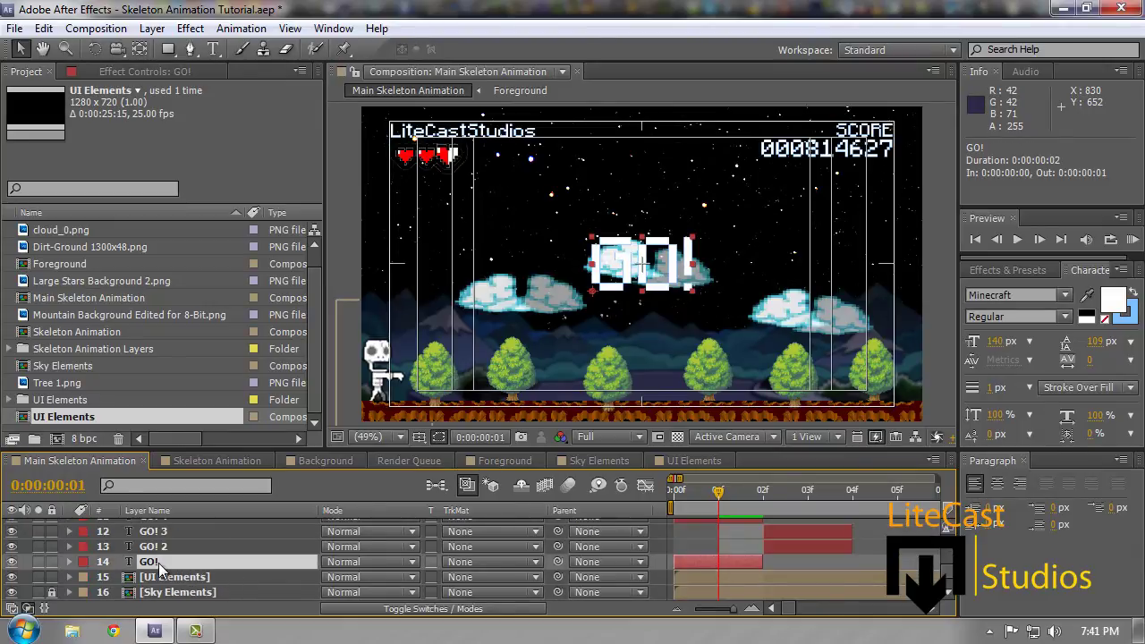
scroll(162, 566, up, 5)
shift+click(159, 523)
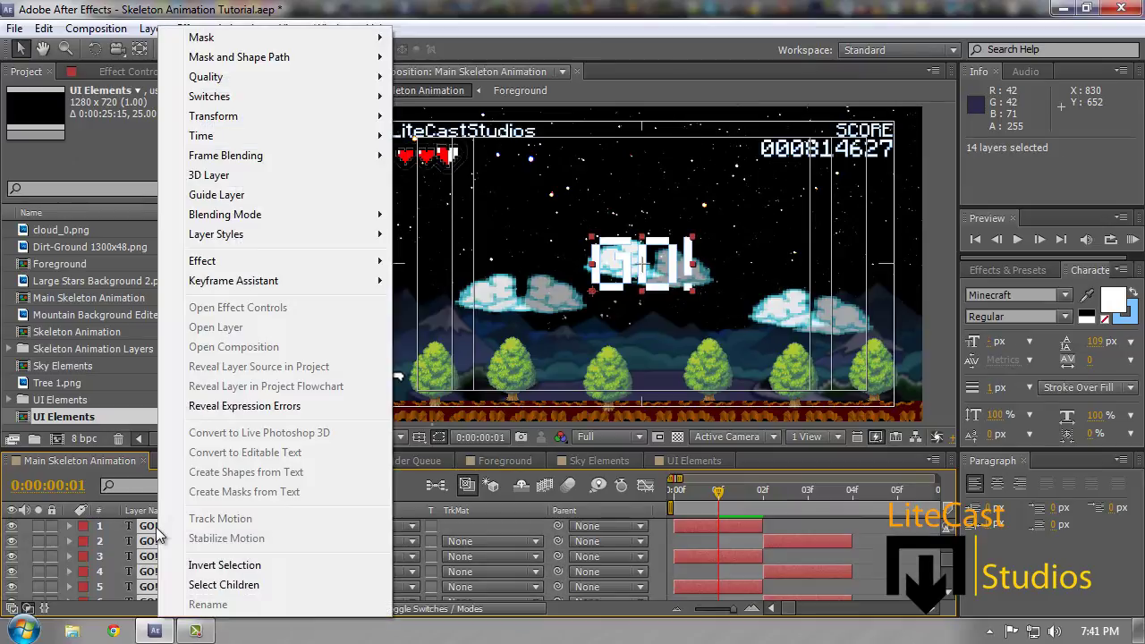
right_click(157, 528)
mouse_move(247, 293)
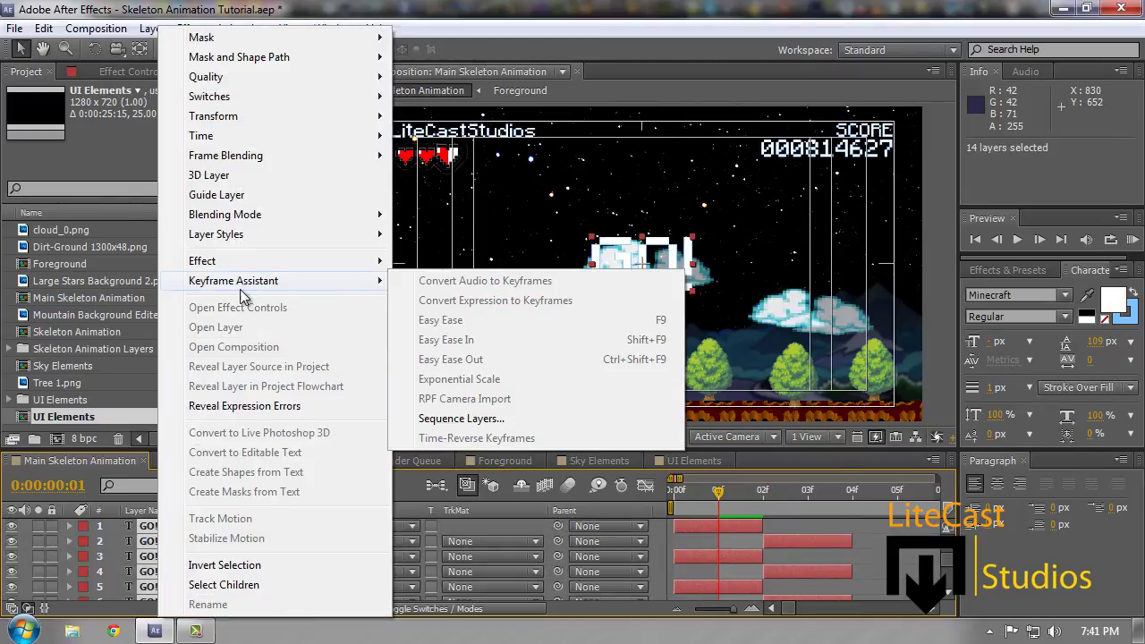
click(462, 419)
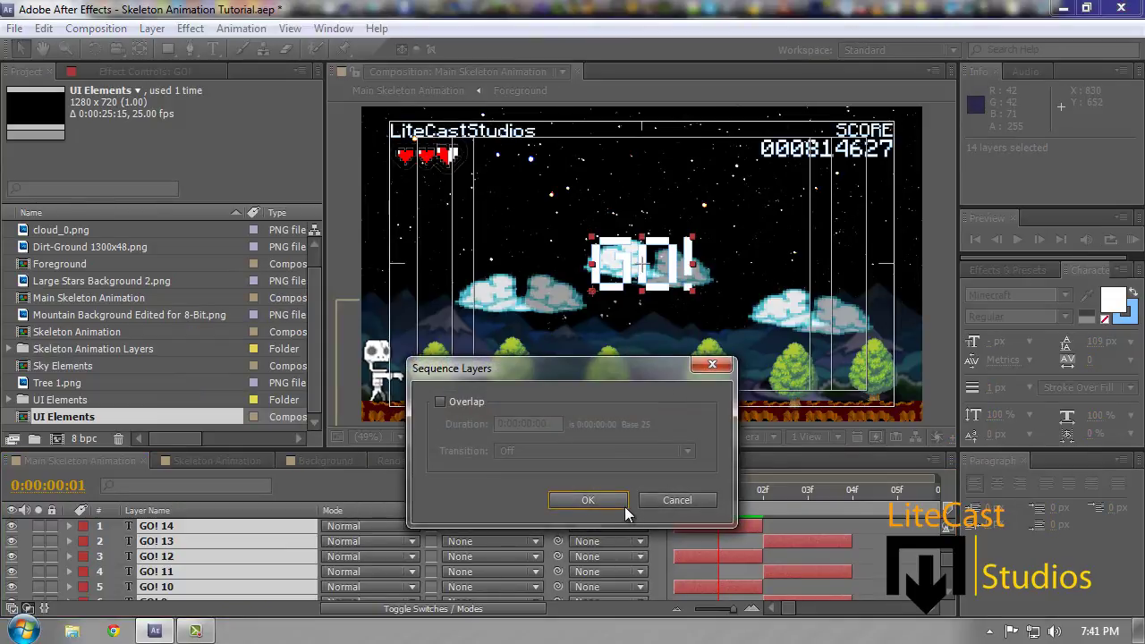
click(588, 500)
scroll(903, 555, down, 3)
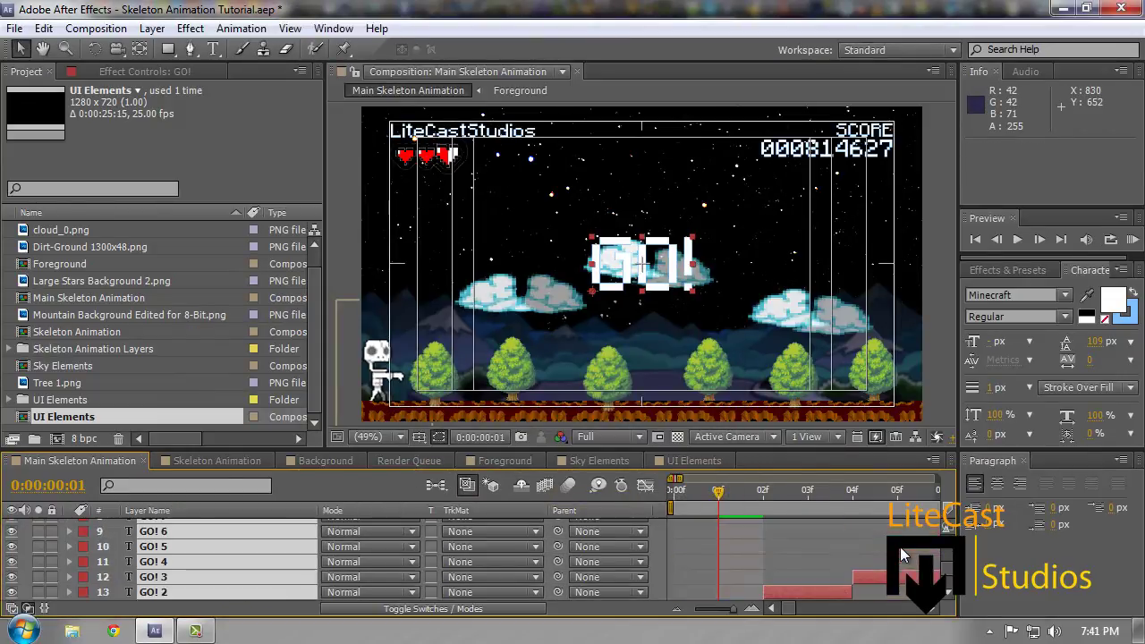
scroll(902, 555, down, 2)
mouse_move(734, 610)
mouse_down()
mouse_move(724, 614)
mouse_move(737, 614)
mouse_up()
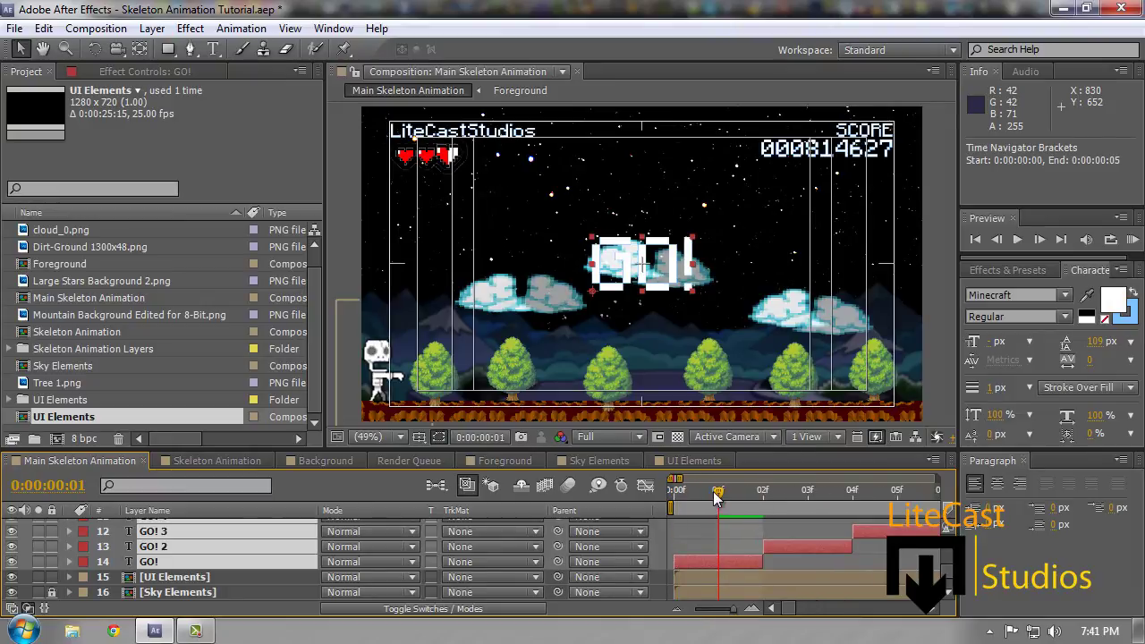
drag(716, 498, 964, 498)
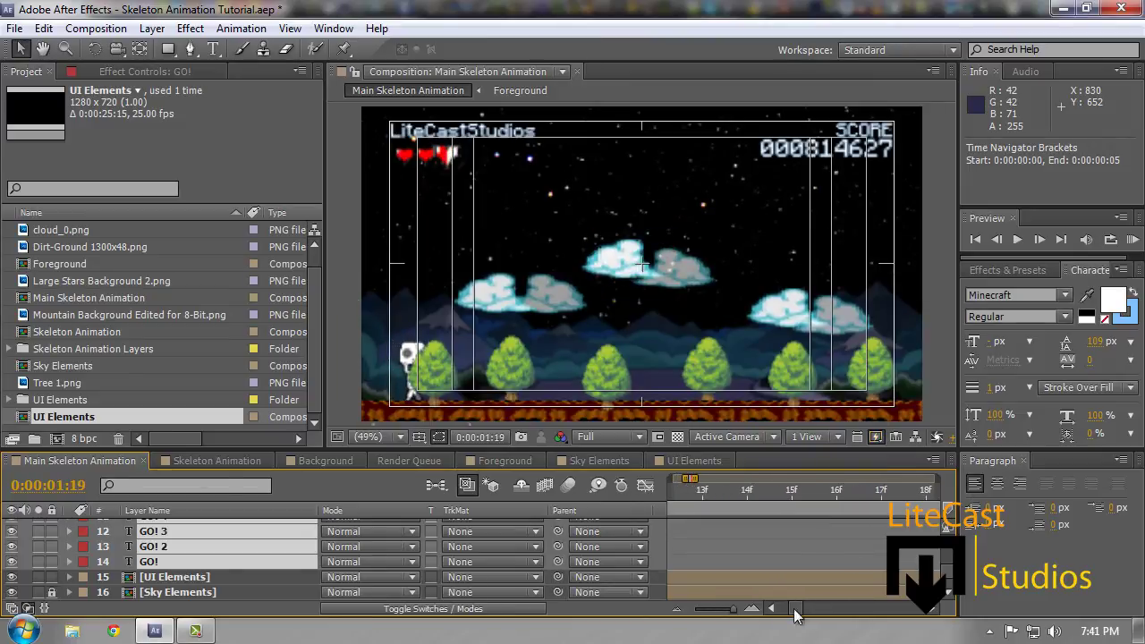
mouse_move(729, 610)
mouse_down()
mouse_move(706, 612)
mouse_move(731, 616)
mouse_up()
key(Home)
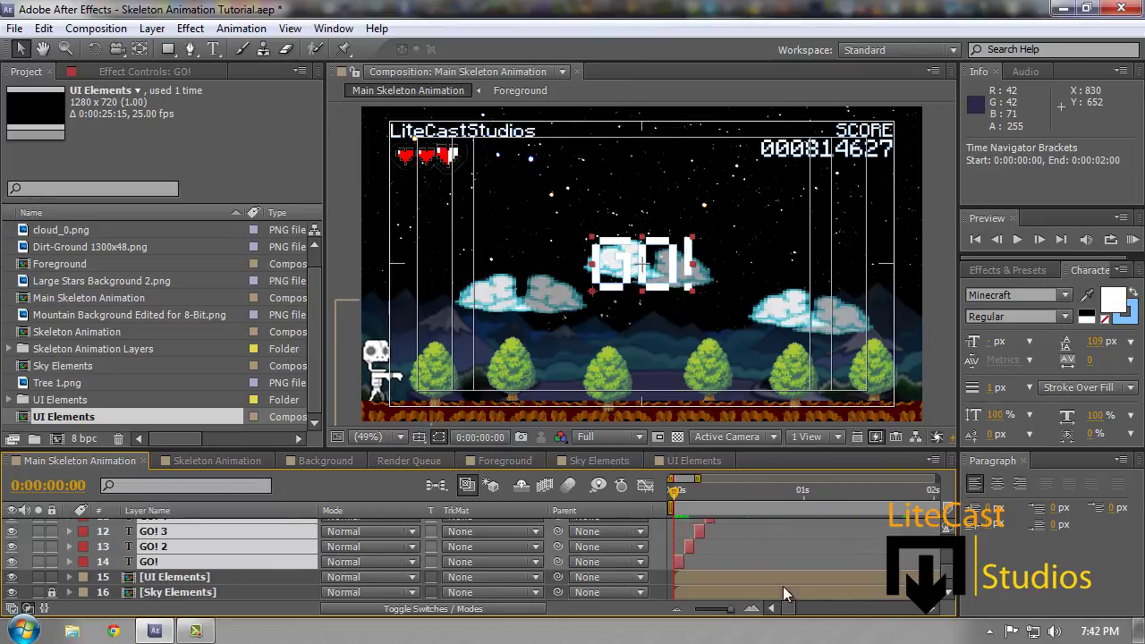
scroll(946, 580, up, 4)
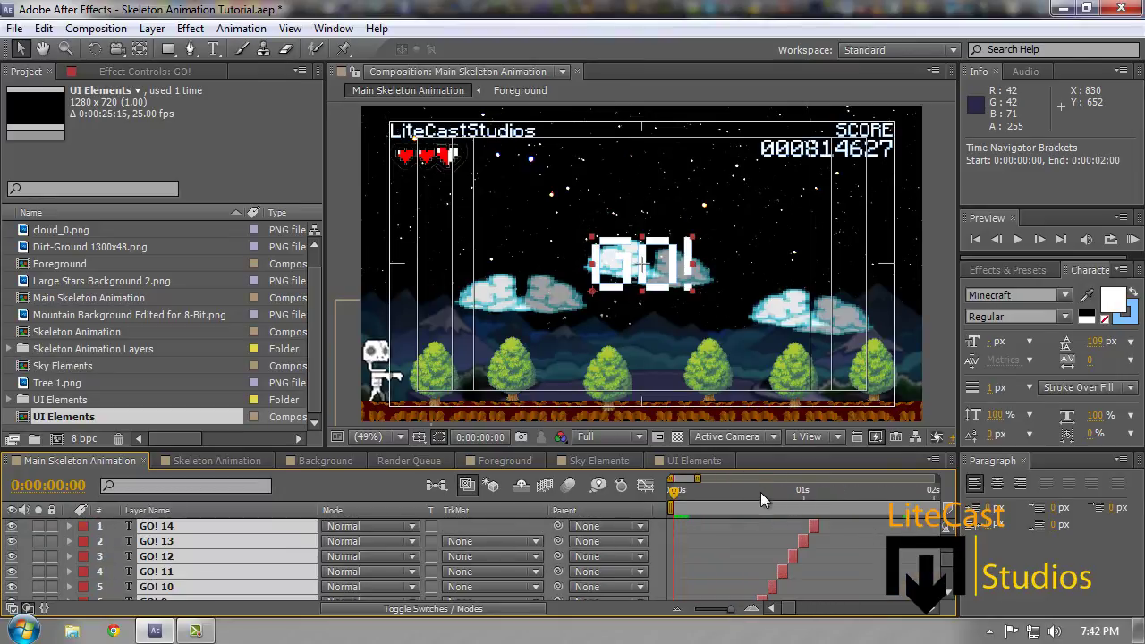
drag(761, 492, 617, 512)
key(KP_0)
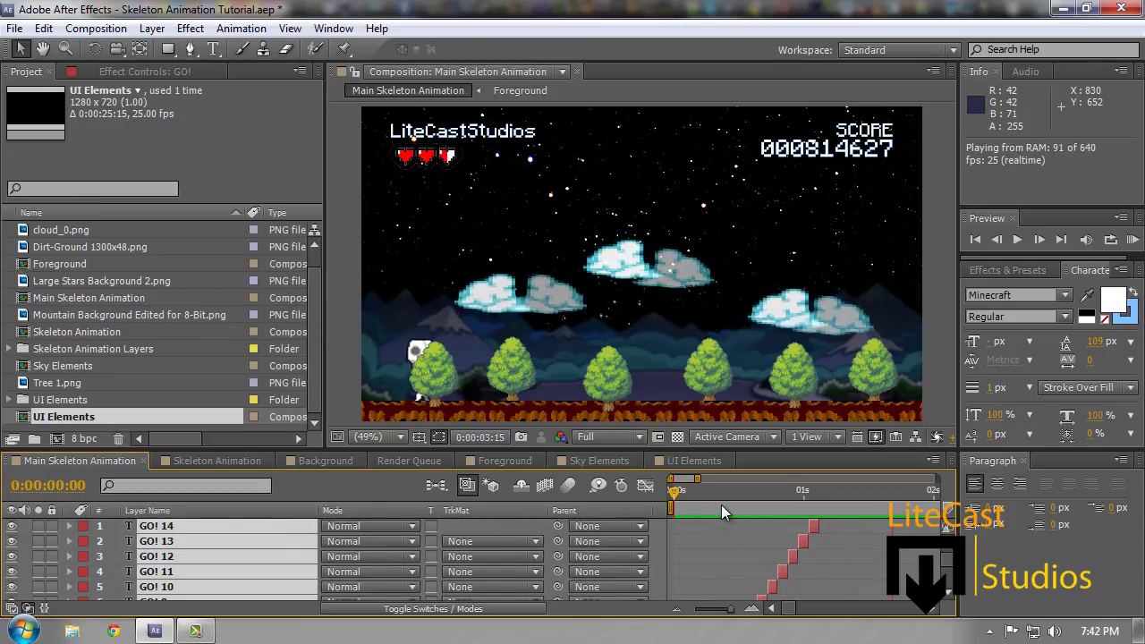
key(space)
click(662, 492)
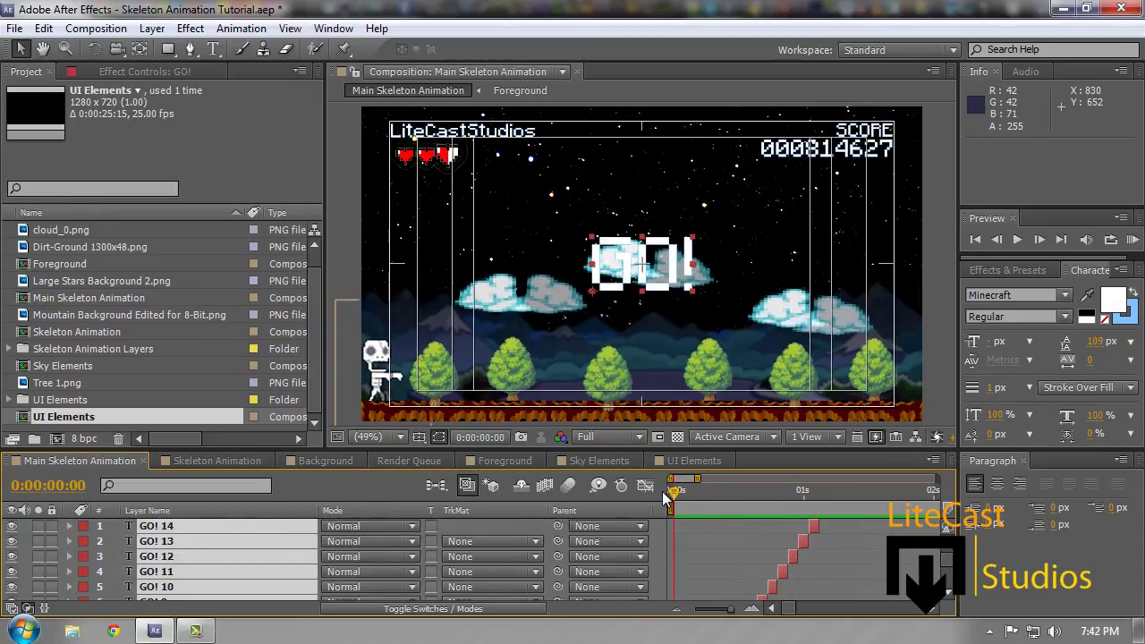
key(space)
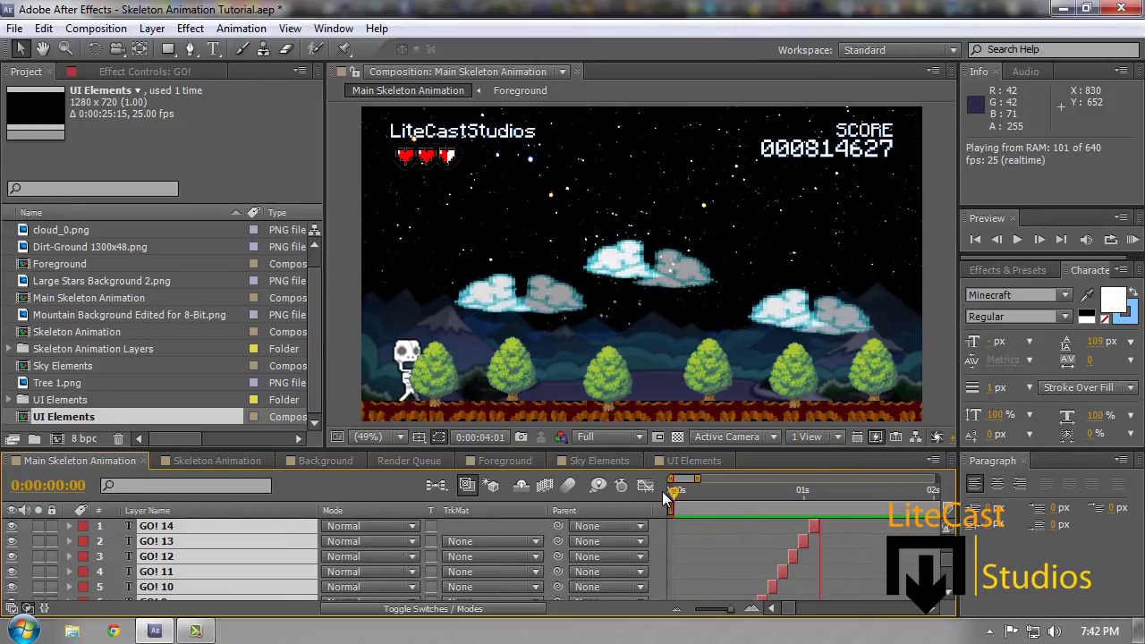
key(space)
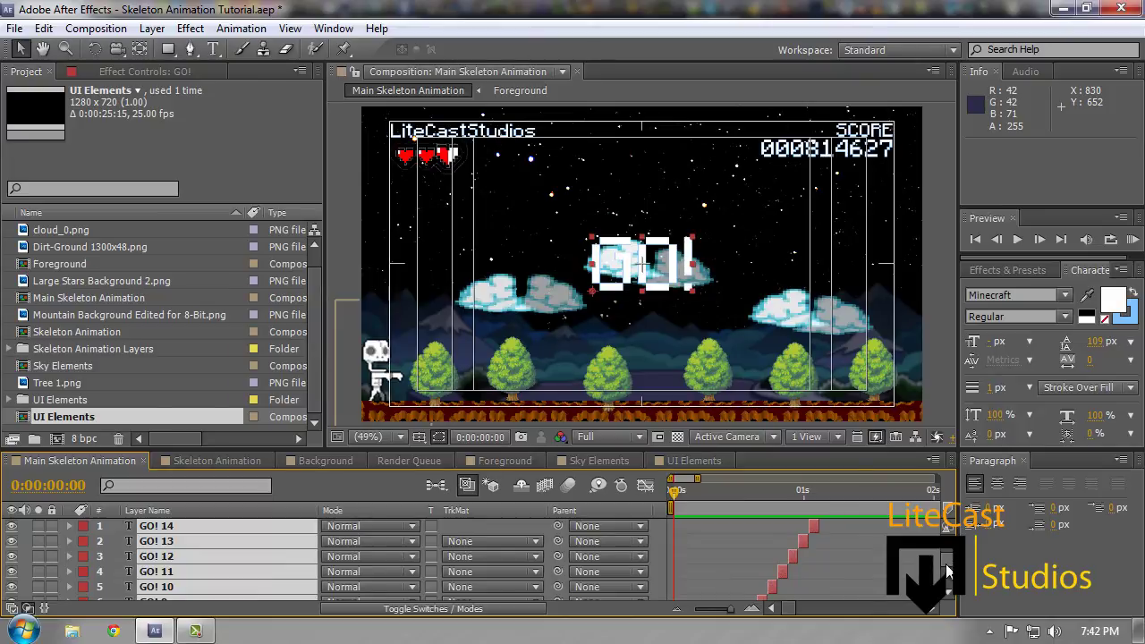
scroll(947, 577, down, 5)
scroll(949, 584, up, 1)
scroll(292, 561, up, 4)
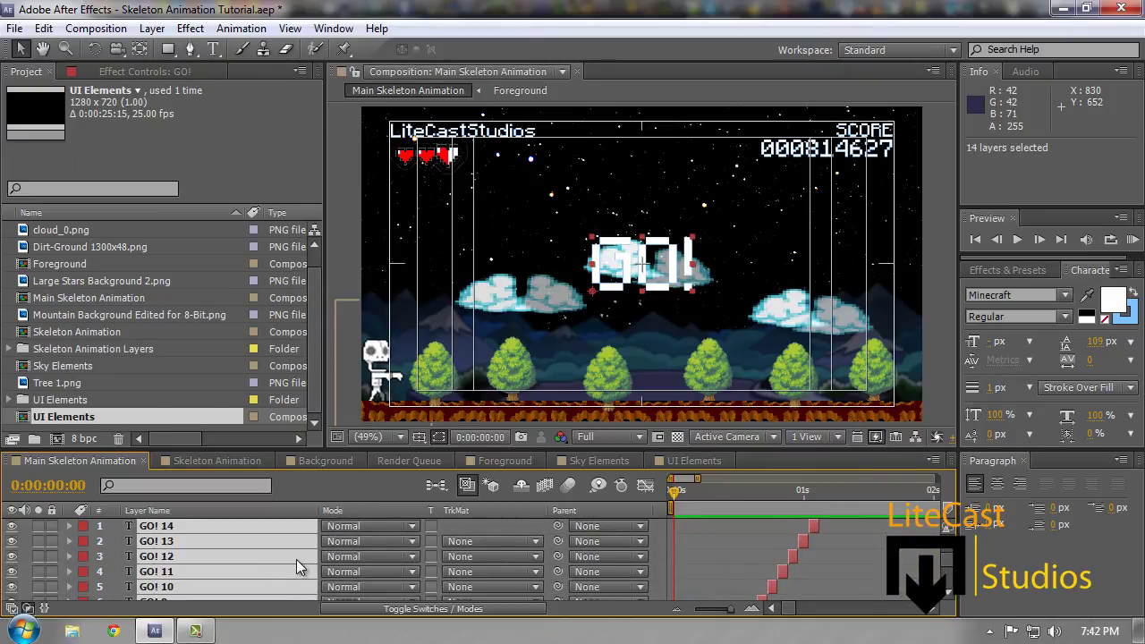
Undo a first attempt at moving the GO! layers and reselect all 14 in the main comp
key(ctrl+x)
click(694, 461)
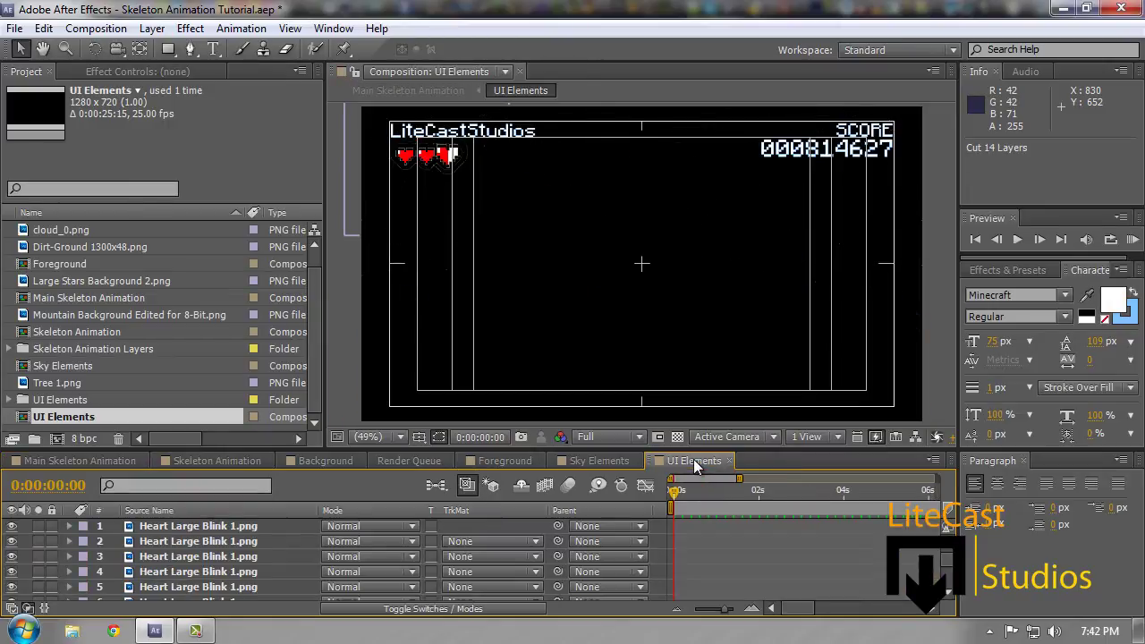
key(ctrl+v)
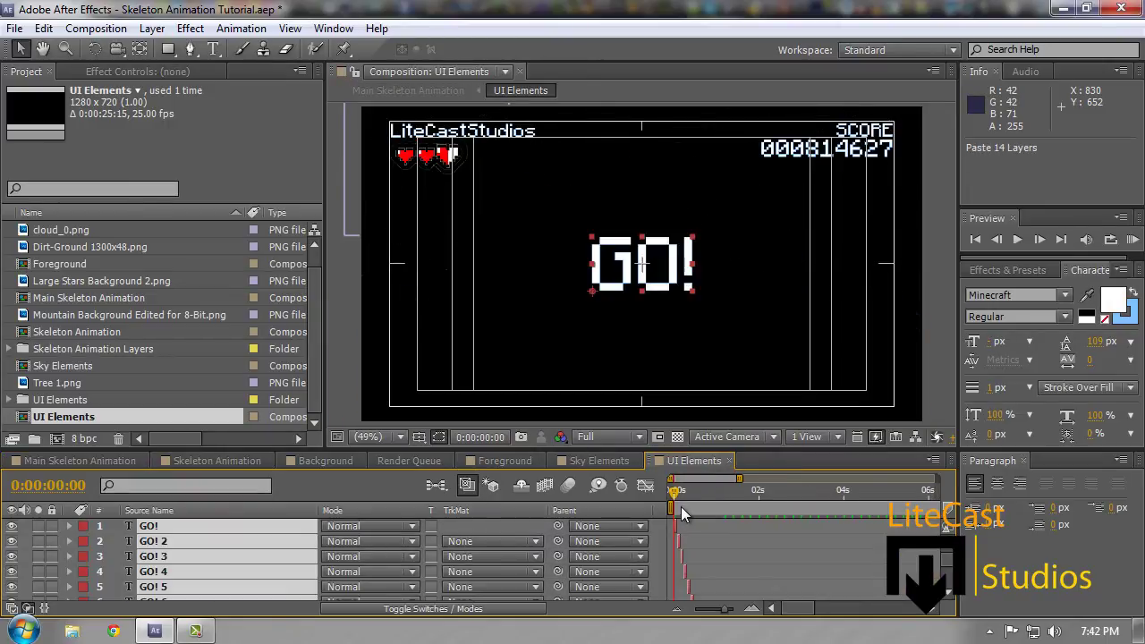
key(ctrl+z)
click(78, 460)
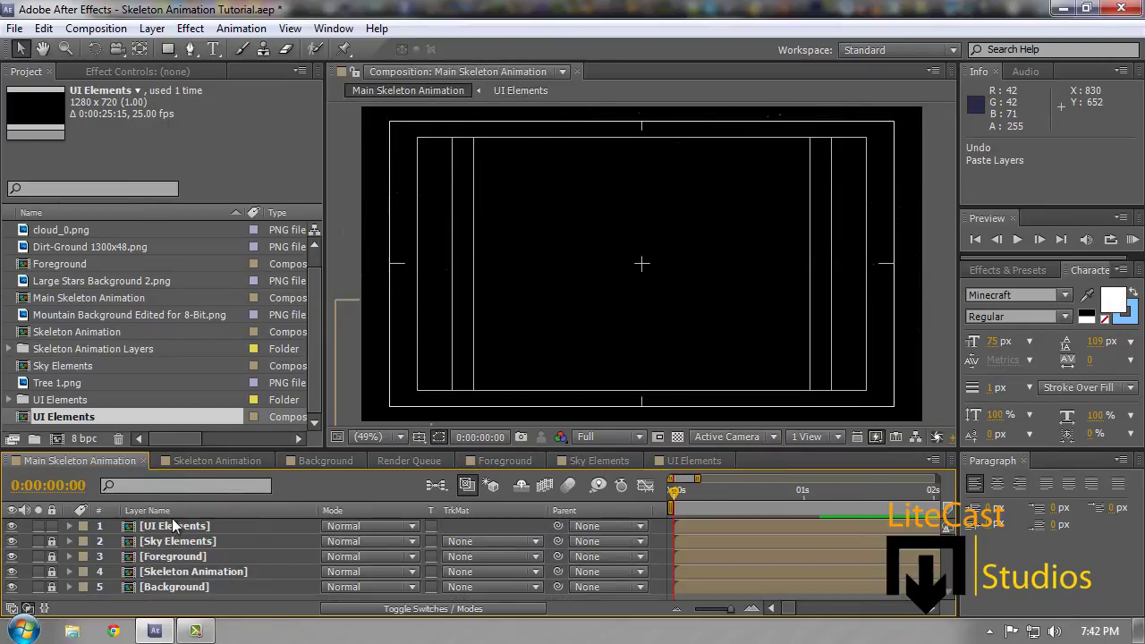
key(ctrl+v)
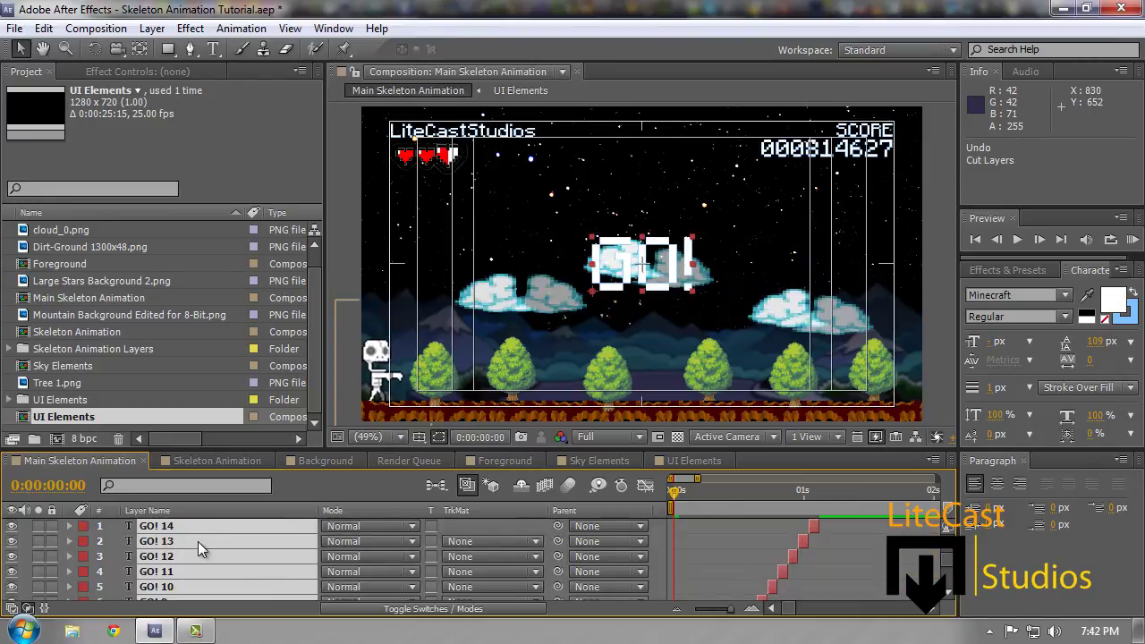
click(829, 554)
click(157, 526)
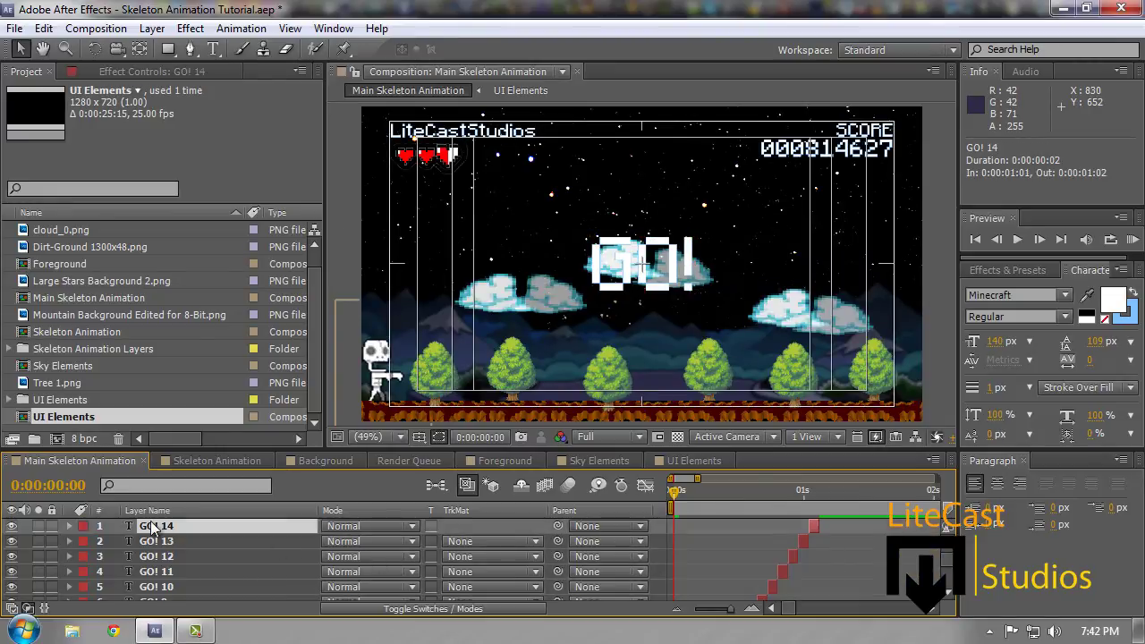
scroll(158, 532, down, 5)
shift+click(154, 562)
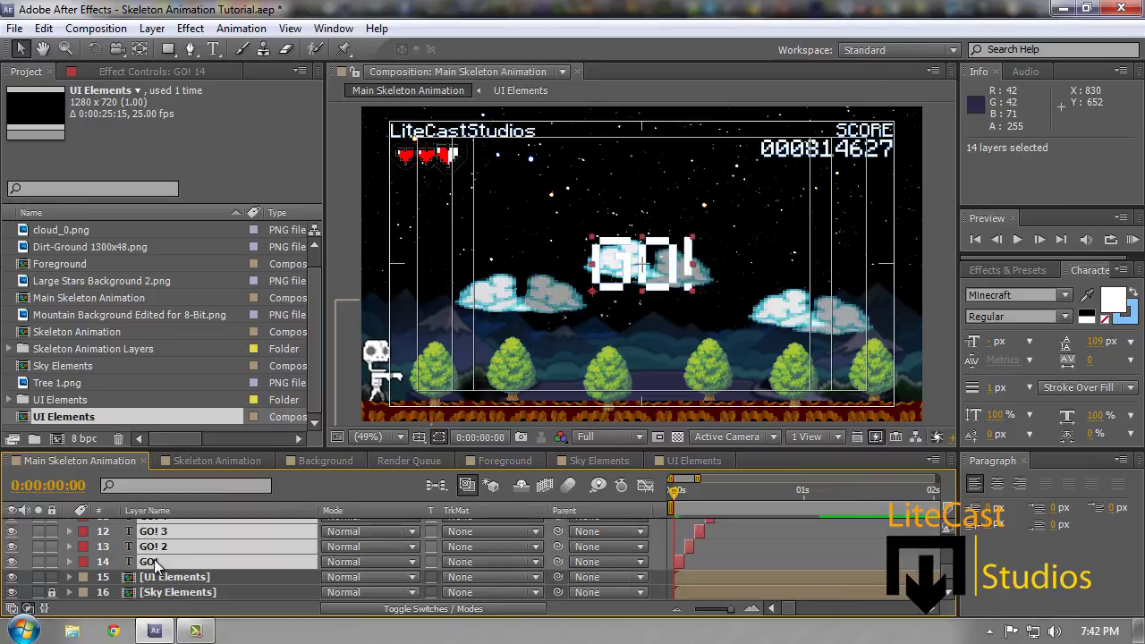
right_click(156, 563)
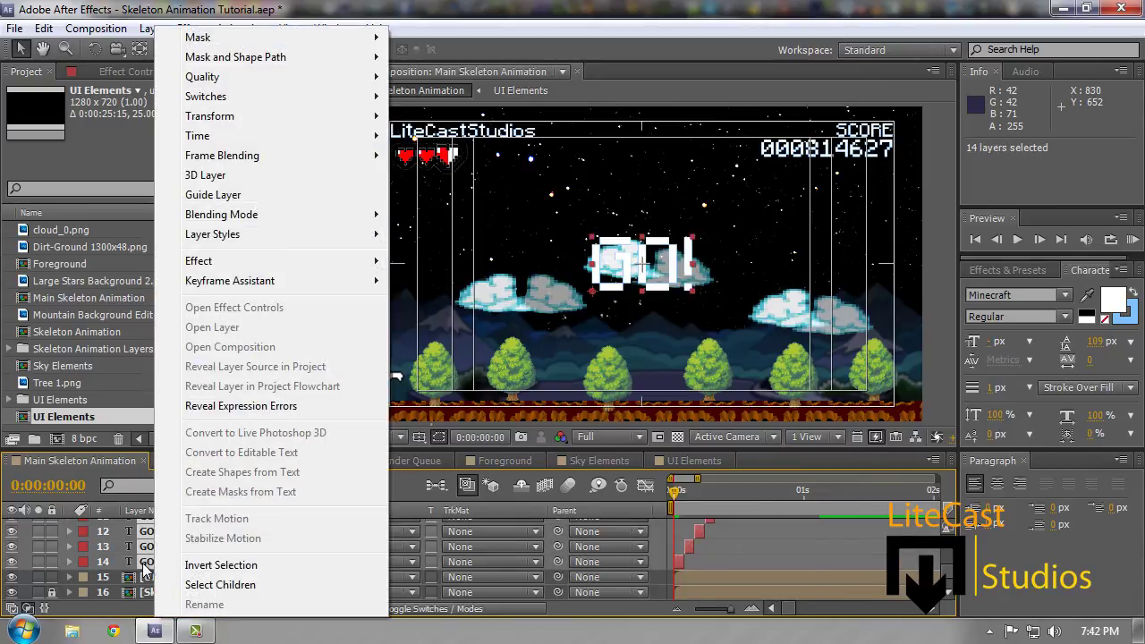
key(Escape)
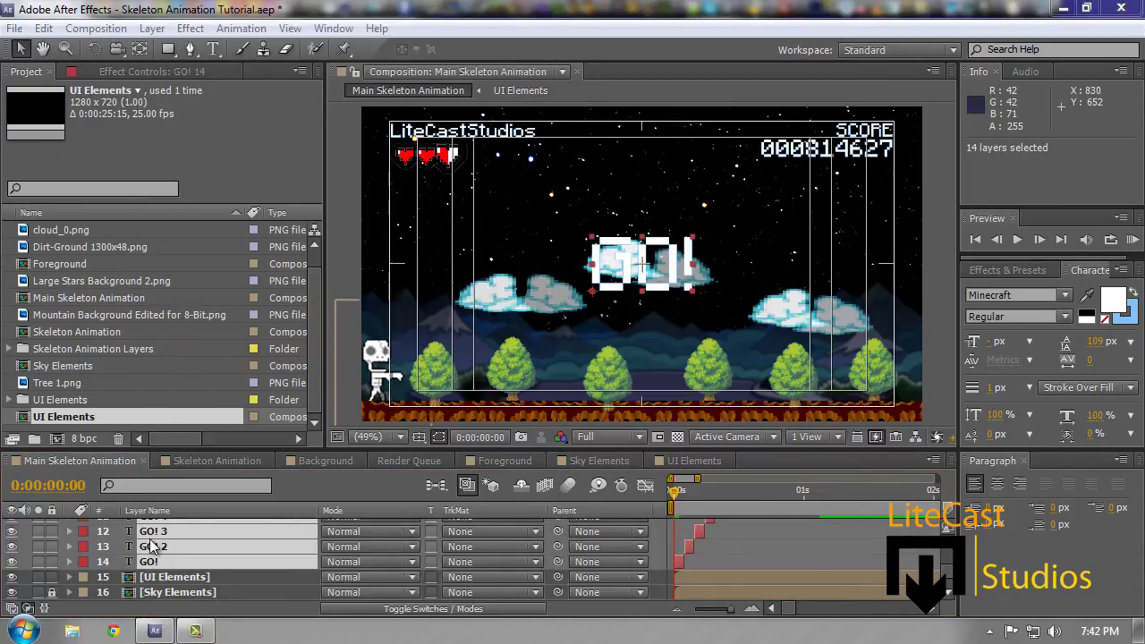
Cut the 14 GO! layers, paste them into UI Elements, and preview the main scene
key(ctrl+x)
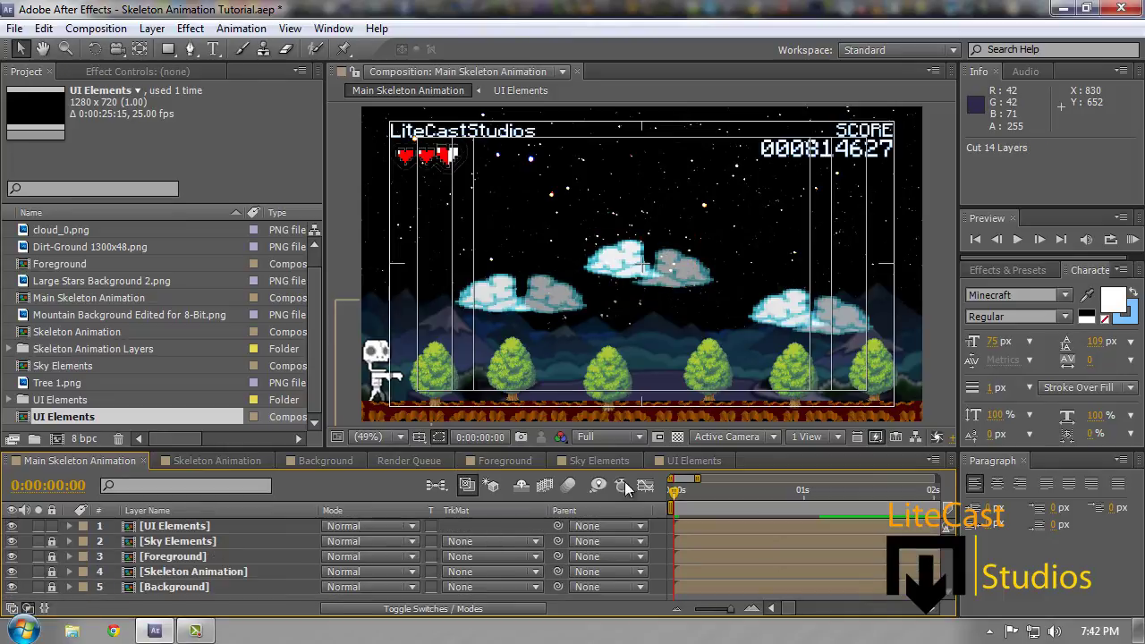
click(678, 462)
key(ctrl+v)
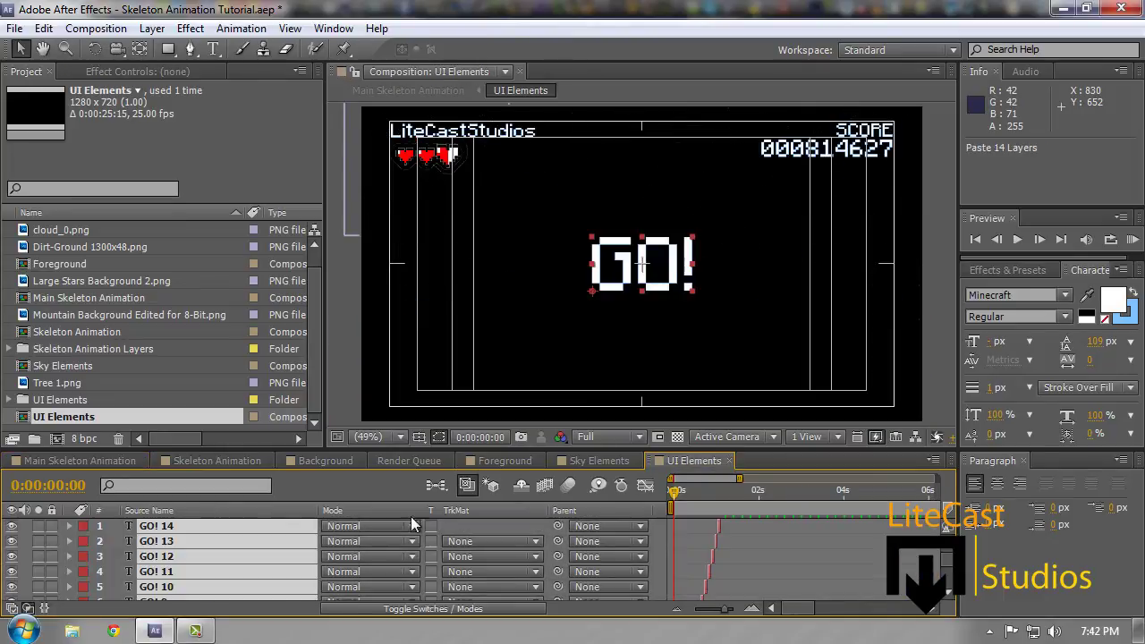
drag(673, 503, 746, 501)
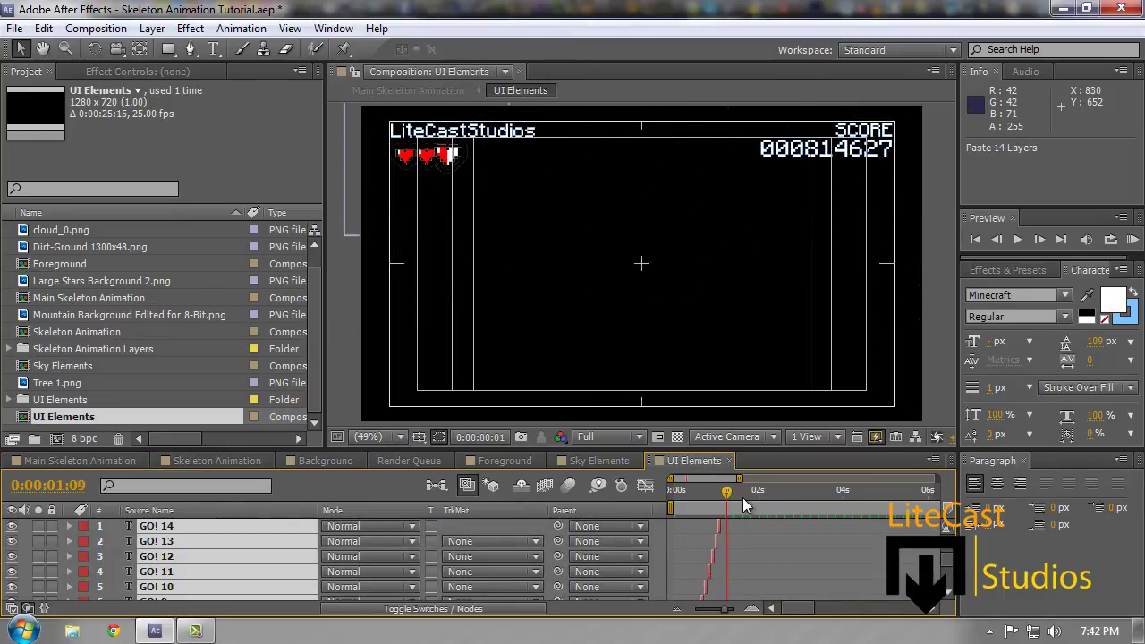
click(107, 460)
key(space)
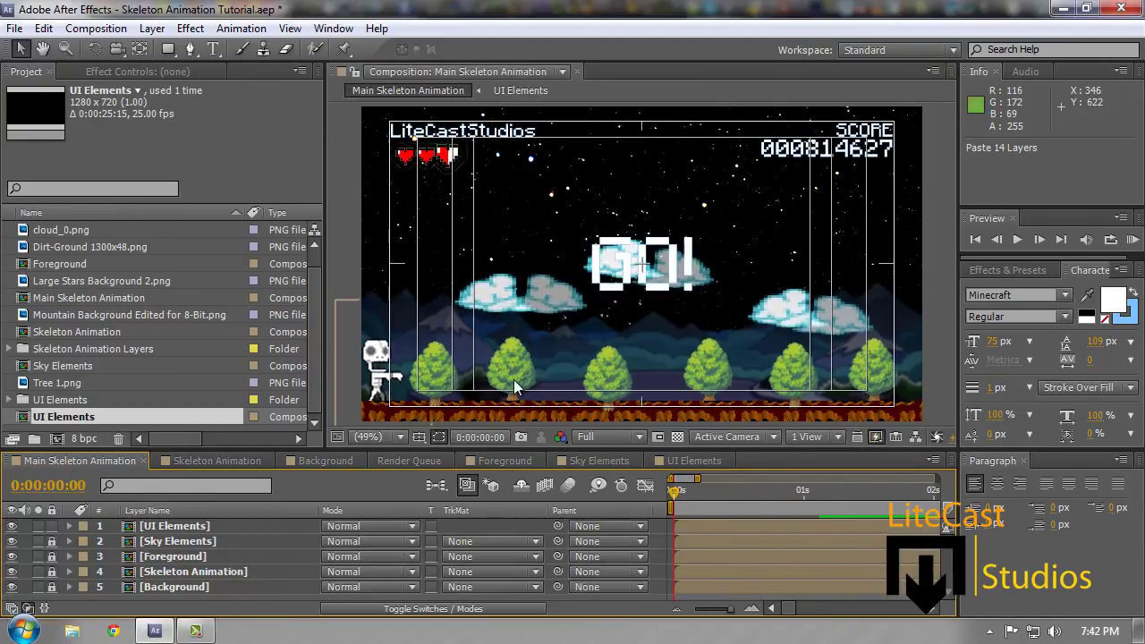
click(354, 220)
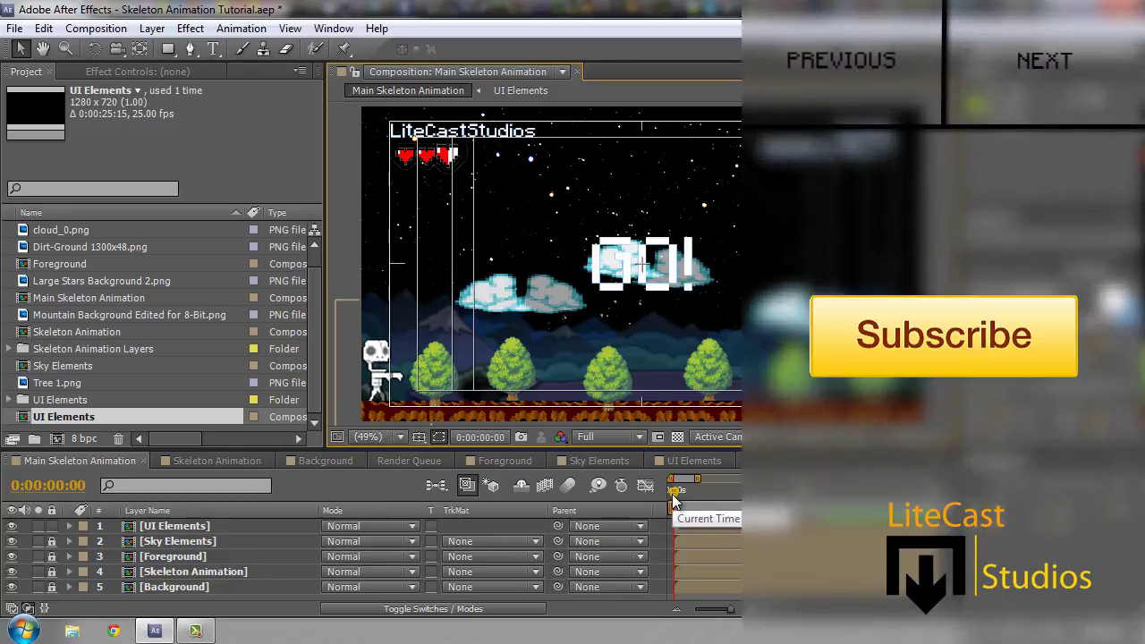
key(space)
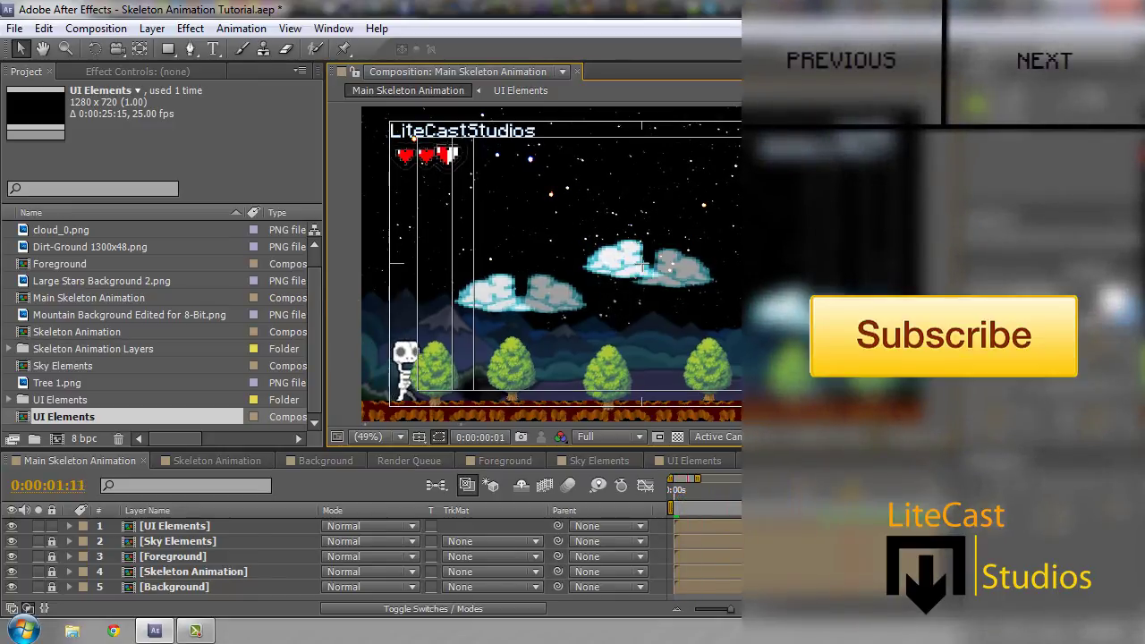